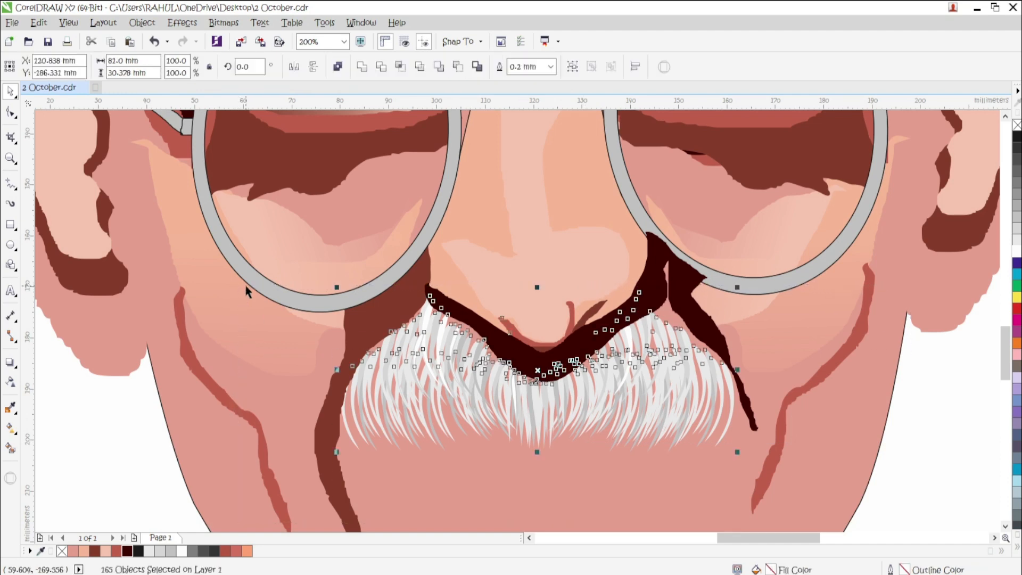
Group the selected white moustache strands and bring the group to the front of the layer
key("ctrl+g")
scroll(628, 297, "down", 1)
key("shift+Page_Up")
scroll(672, 349, "down", 1)
Send the dark maroon crease beneath the nose two levels back in the stacking order
left_click(688, 306)
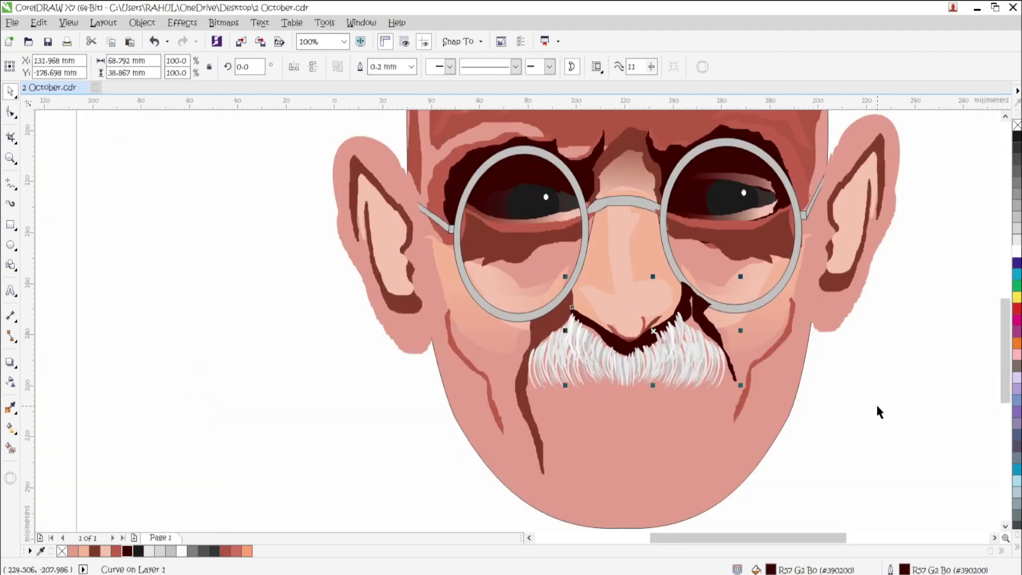
key("ctrl+Page_Down")
key("ctrl+Page_Down")
left_click(876, 404)
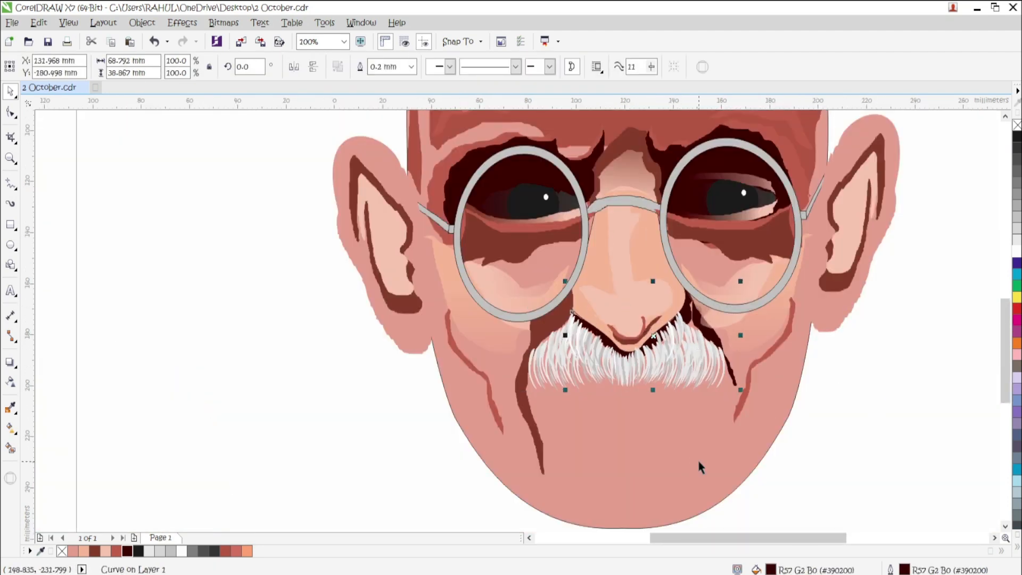
Save the portrait drawing
scroll(548, 369, "down", 1)
scroll(612, 336, "up", 1)
left_click(616, 401)
scroll(524, 308, "down", 1)
left_click(780, 346)
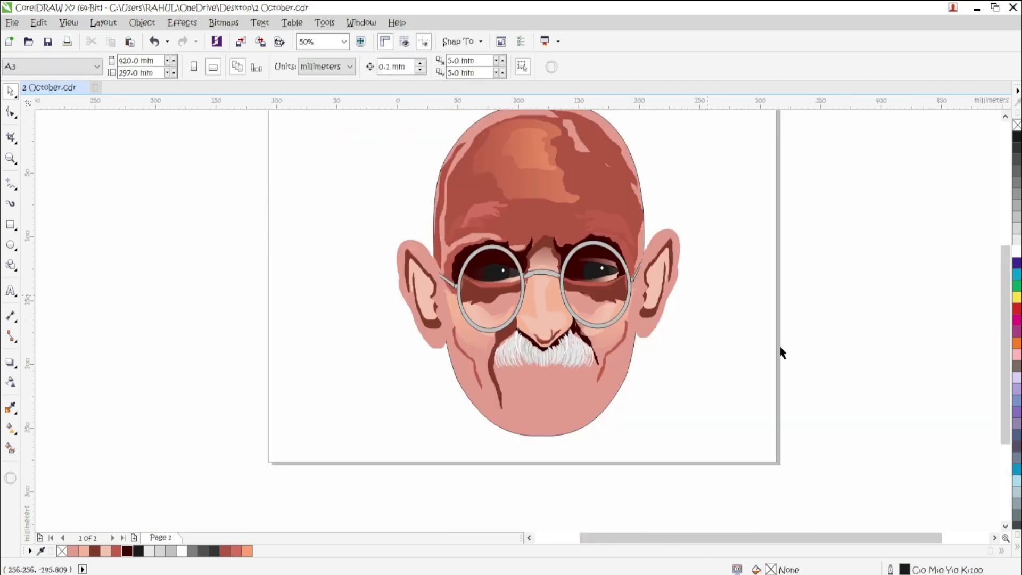
key("ctrl+s")
Send the brown smile crease on the left cheek one level back in the stacking order
scroll(514, 328, "up", 2)
left_click(512, 319)
key("ctrl+Page_Down")
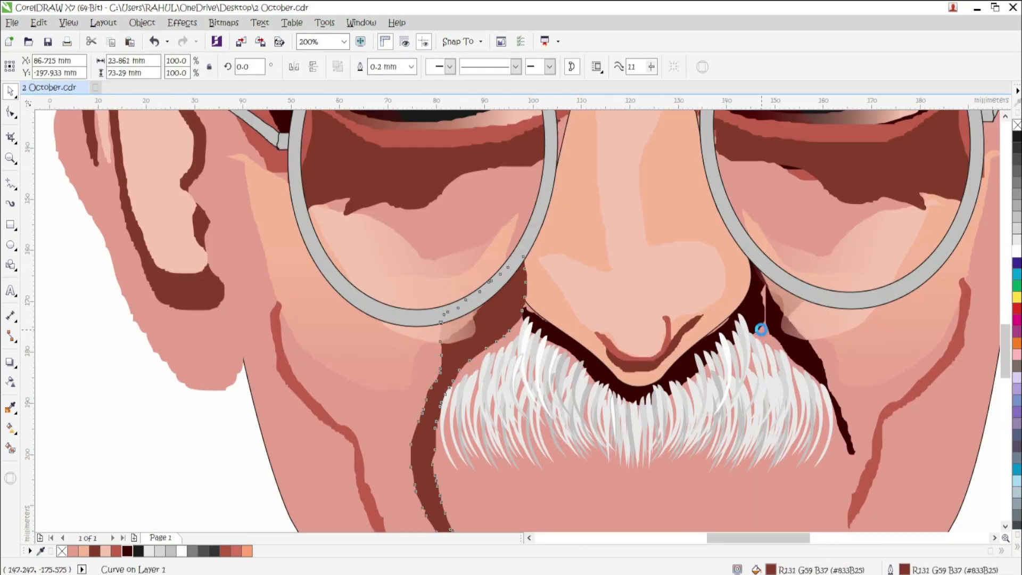
scroll(668, 338, "down", 1)
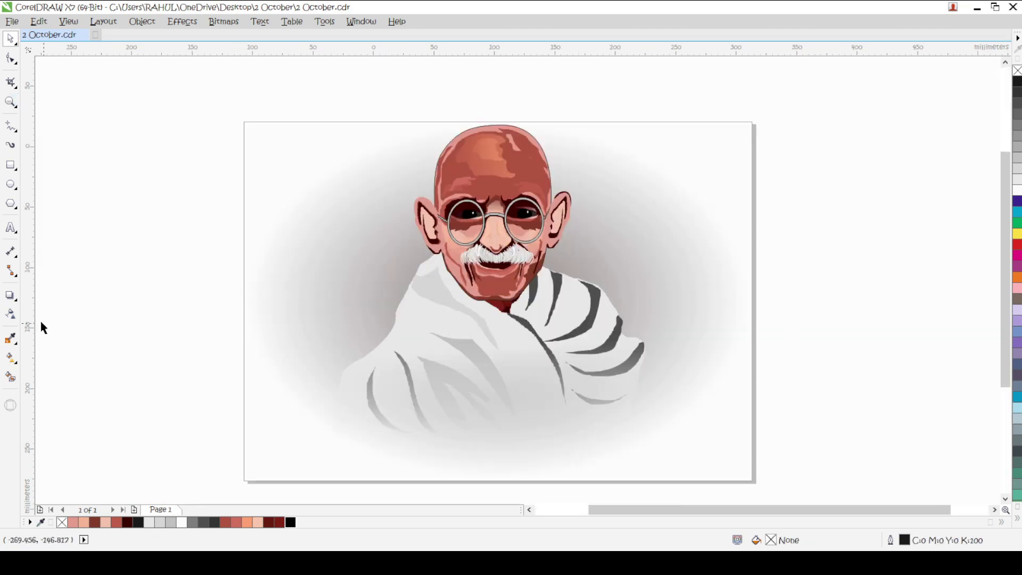
Add the credit text "Design in" near the page's lower-left corner and complete the "Design by" line with the designer's name
left_click(10, 227)
left_click(264, 456)
scroll(259, 489, "up", 2)
type("Design in")
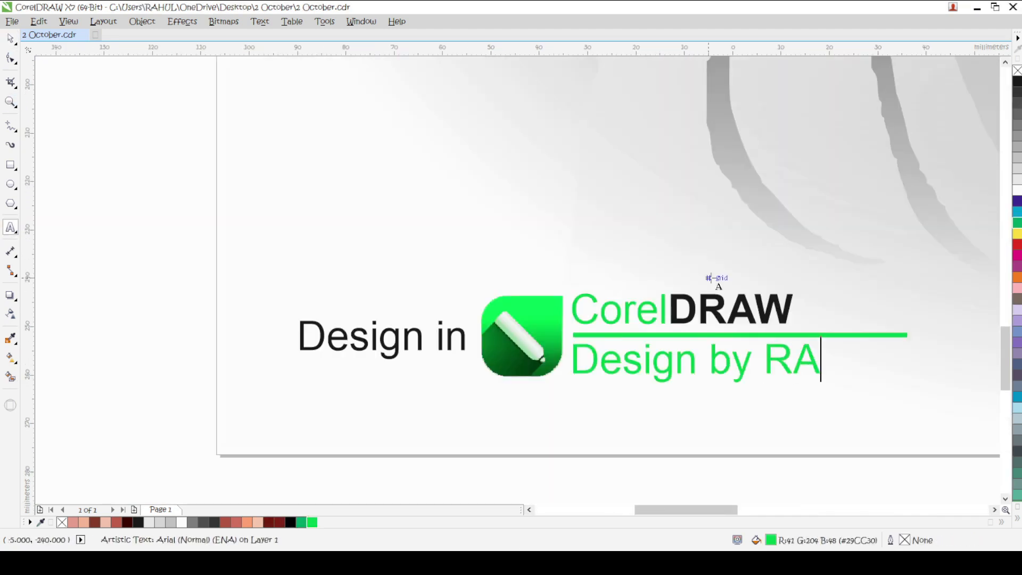
type("HUL")
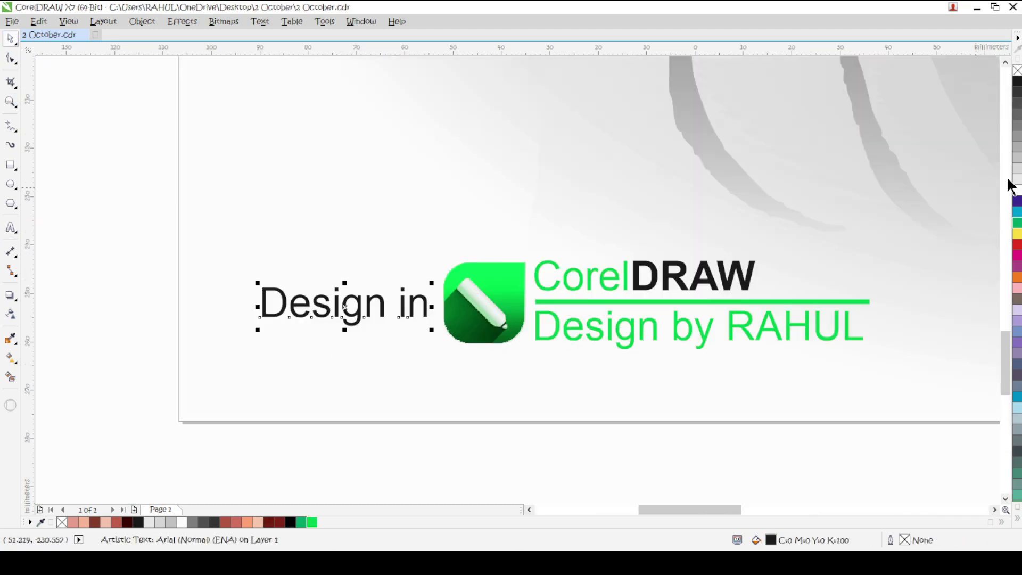
left_click(691, 285)
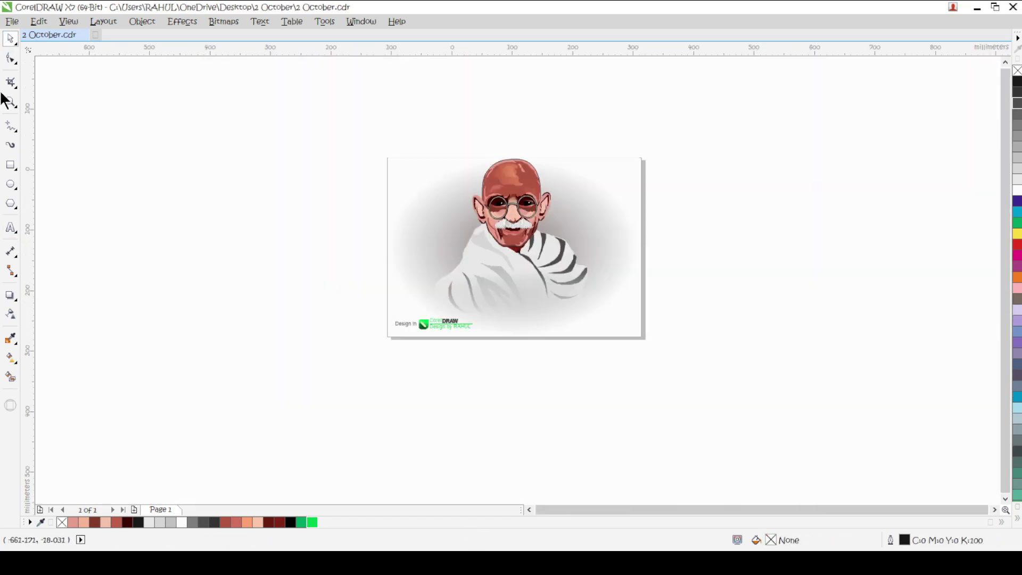
left_click(10, 102)
left_click(583, 334)
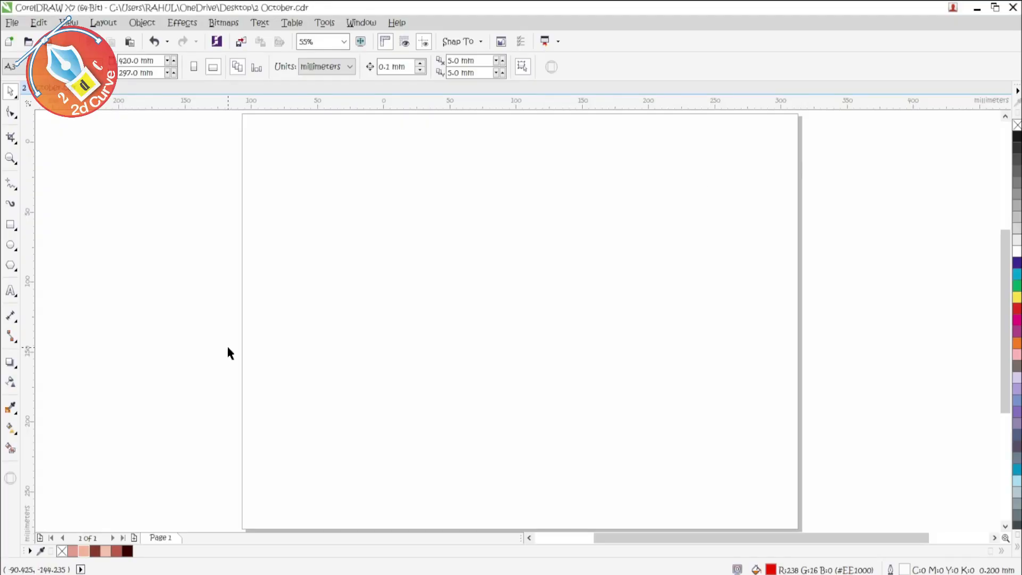
Draw an unfilled upright ellipse about 160 mm wide in the middle of the page and convert it to curves
key("F5")
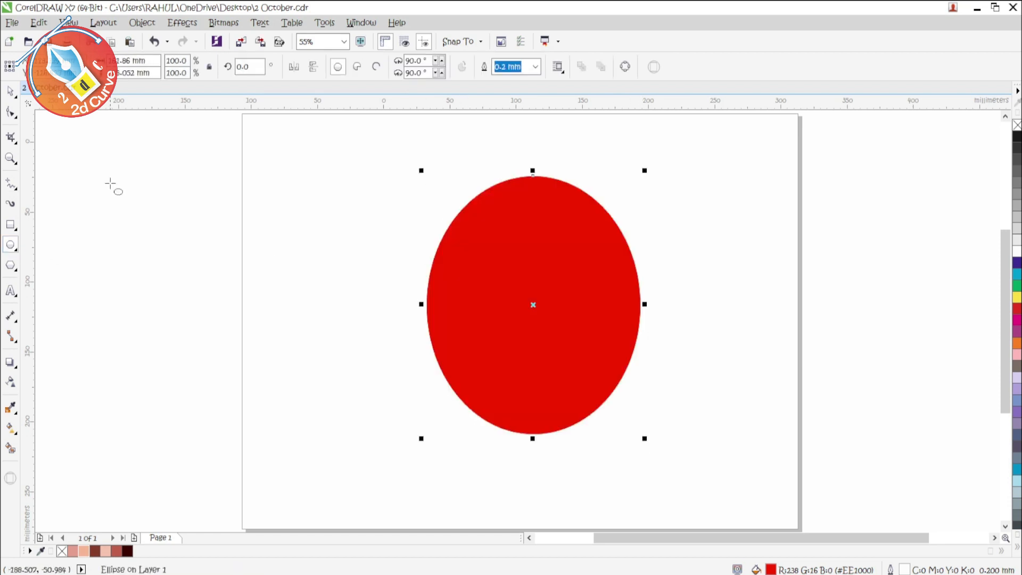
left_click(1017, 124)
key("ctrl+q")
key("F10")
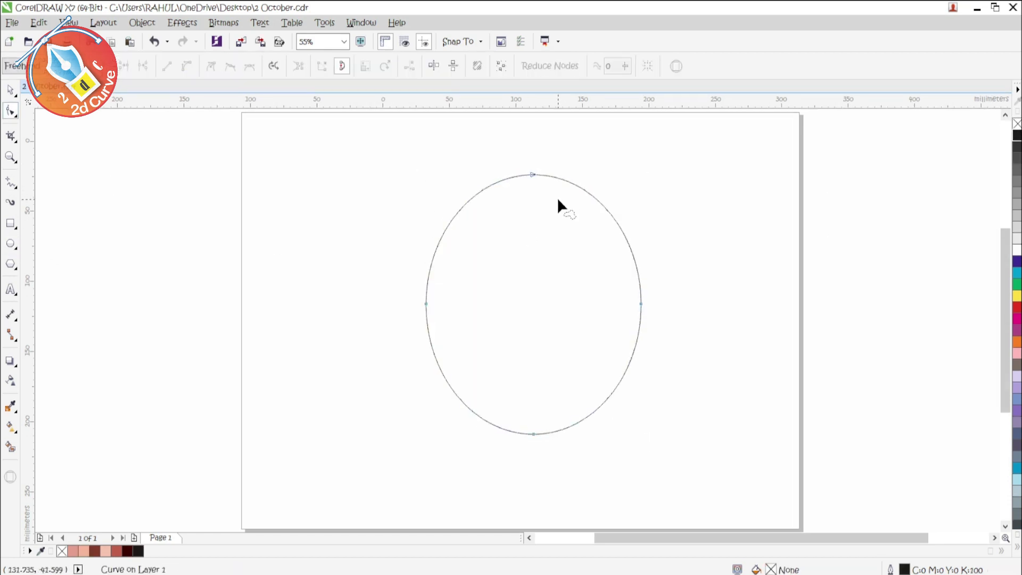
Extend the ellipse's right side and bottom outward and shape jaw corners with added nodes on both lower sides
left_click_drag(641, 304, 651, 306)
left_click_drag(534, 435, 536, 457)
double_click(457, 404)
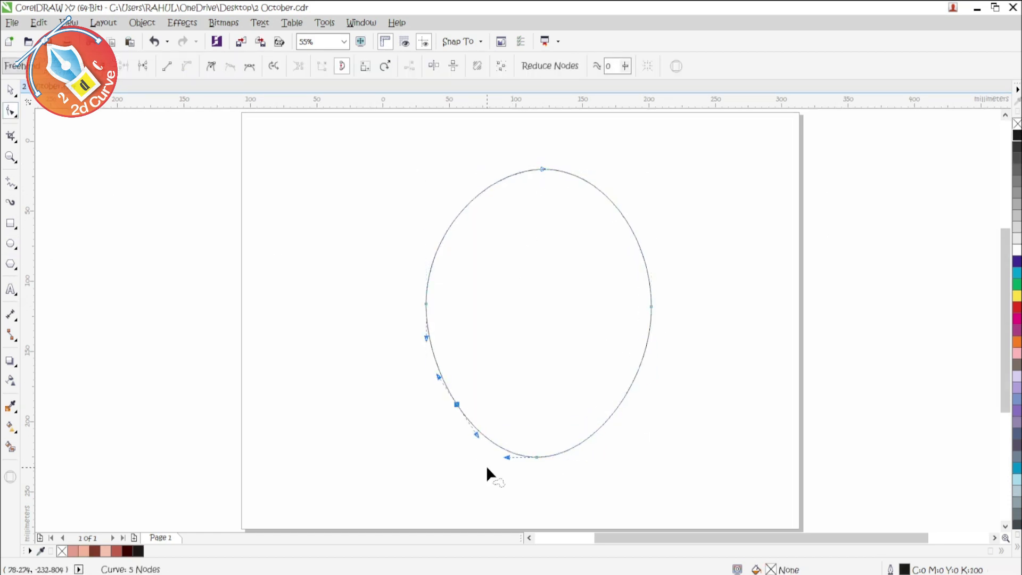
left_click_drag(478, 434, 425, 371)
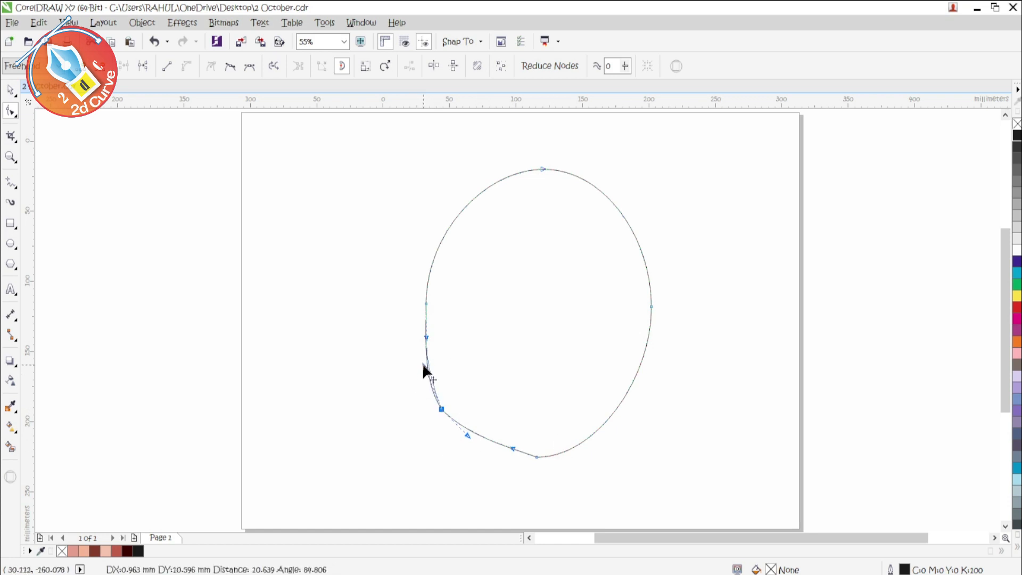
left_click_drag(610, 414, 632, 412)
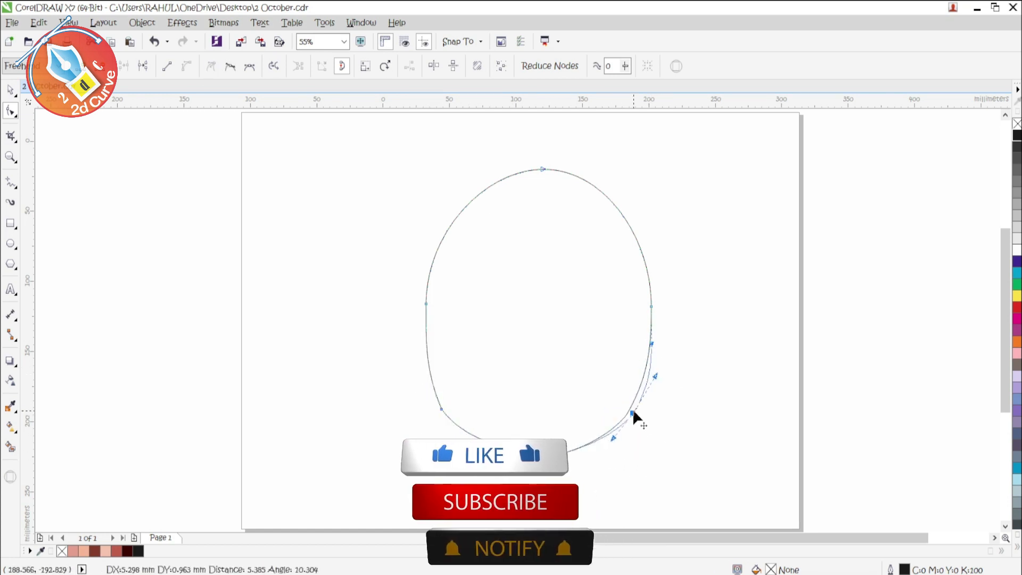
Widen both sides of the head outline slightly and bulge its lower segments downward to form a broad chin
left_click_drag(651, 306, 657, 298)
left_click_drag(426, 304, 421, 299)
left_click_drag(480, 439, 483, 473)
left_click_drag(592, 443, 595, 466)
key("space")
left_click(724, 304)
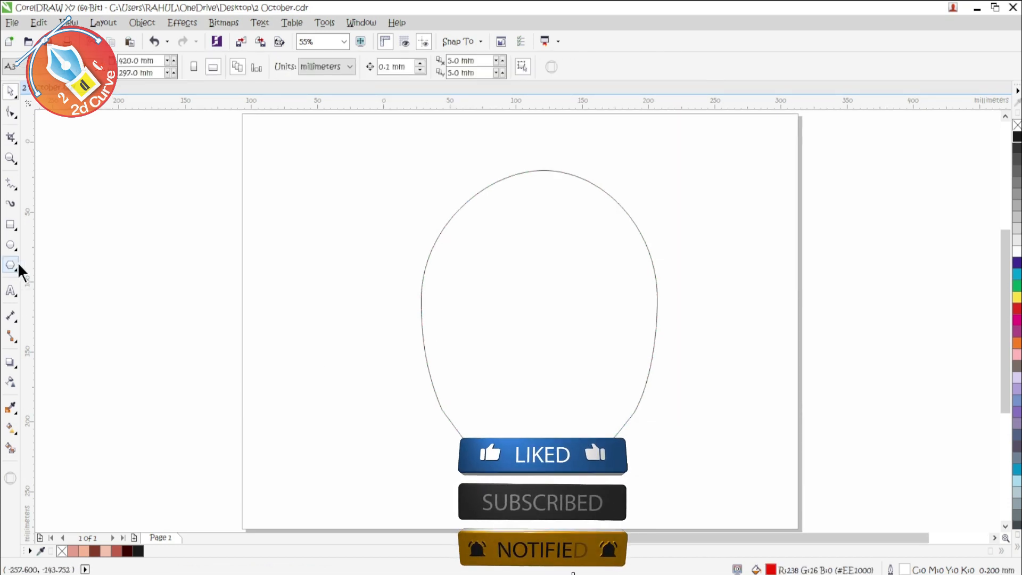
Draw a closed jagged highlight shape about 84 mm wide on the forehead with the Freehand tool
left_click(10, 183)
mouse_move(511, 208)
left_mouse_down()
mouse_move(552, 213)
mouse_move(554, 244)
left_mouse_up()
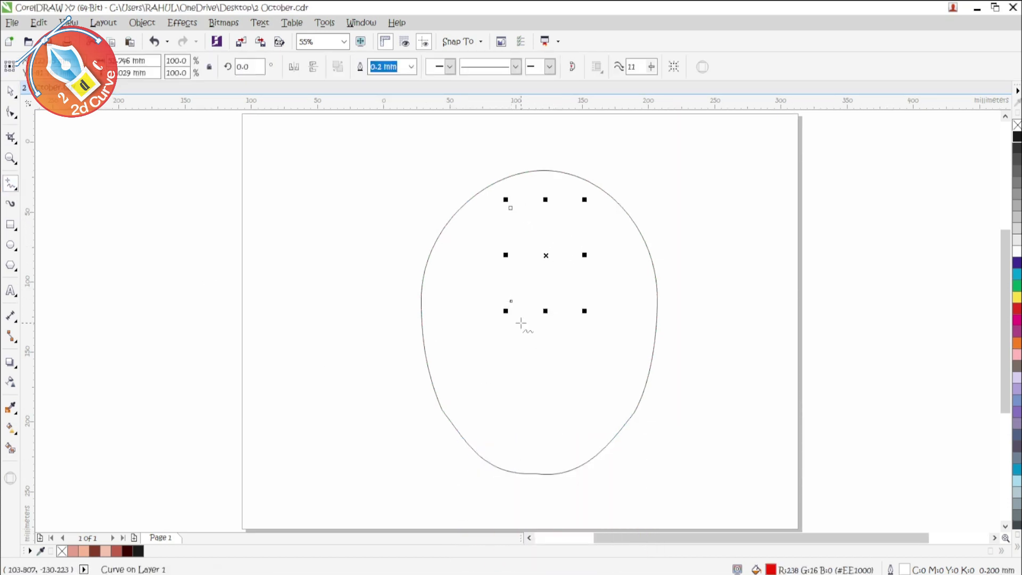
key("ctrl+z")
left_click(183, 43)
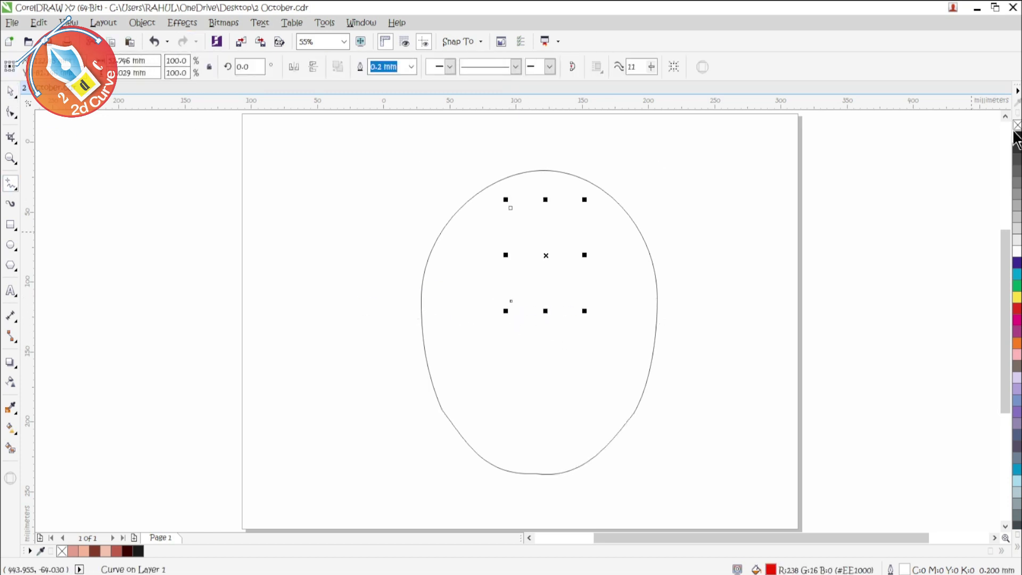
scroll(515, 300, "up", 2)
left_click_drag(503, 300, 476, 309)
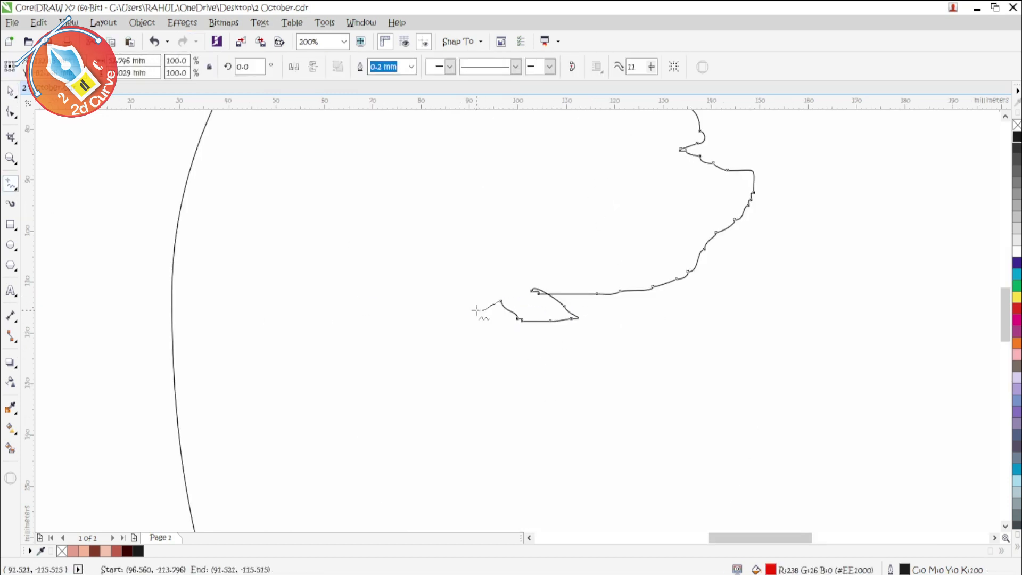
left_click_drag(348, 145, 364, 117)
scroll(364, 116, "down", 1)
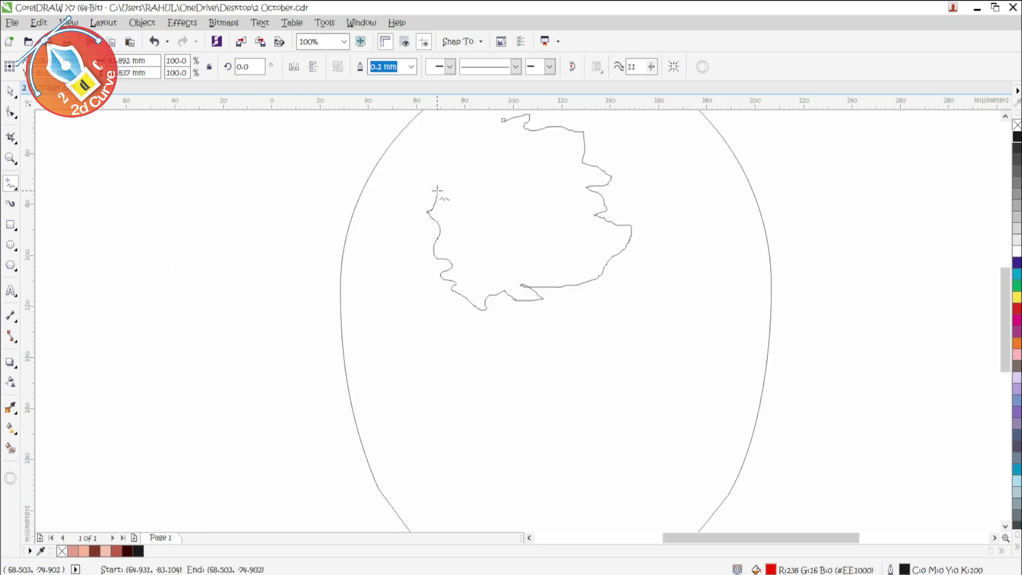
left_click_drag(443, 160, 503, 120)
Resize the jagged forehead shape to make it narrower and slightly taller
left_click(62, 551)
key("space")
scroll(474, 224, "down", 1)
left_click_drag(557, 218, 540, 218)
left_click_drag(493, 218, 507, 201)
left_click_drag(506, 254, 506, 259)
Fill the face with peach, and give the forehead highlight a pale pink fill and no outline
left_click(588, 309)
left_click(83, 551)
left_click(505, 218)
left_click(105, 551)
right_click(62, 551)
left_click(319, 399)
Shorten the forehead highlight from its upper edge and place a duplicate of it slightly to the right
left_click(474, 223)
left_click_drag(506, 148, 507, 170)
left_click_drag(545, 224, 573, 219)
right_click(573, 218)
left_click_drag(582, 247, 535, 216)
key("ctrl+z")
Fill the outer forehead highlight with peach and the face with reddish brown
left_click(480, 241)
left_click(83, 551)
left_click(518, 277)
left_click(116, 551)
Scale the duplicate highlight down so that it sits inside the peach highlight
left_click_drag(579, 254, 544, 223)
left_click_drag(511, 194, 511, 207)
left_click_drag(512, 237, 514, 248)
left_click(508, 212)
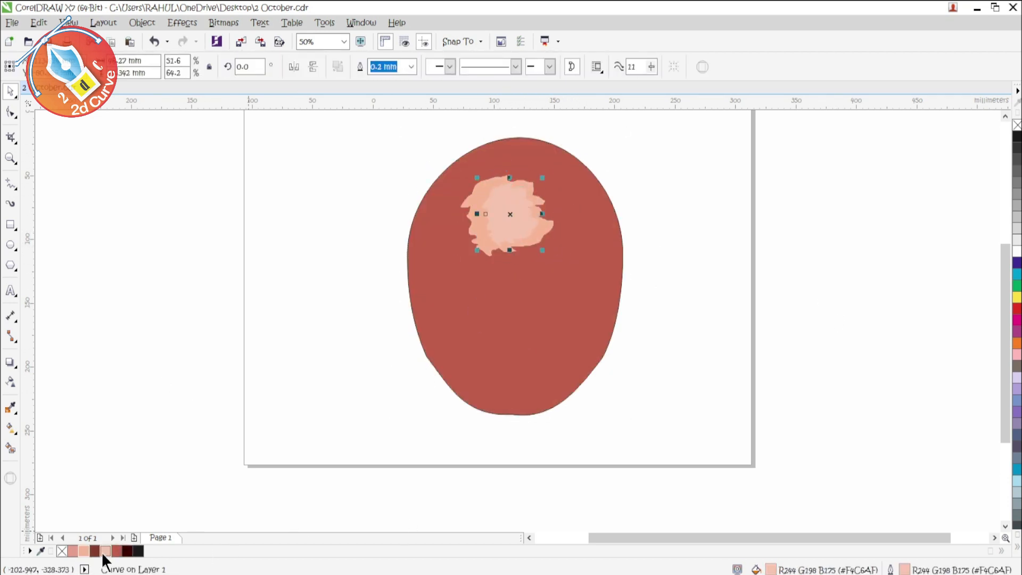
left_click(297, 389)
Draw a closed freehand shape covering the scalp, with a wavy lower edge across the forehead
key("F5")
left_click_drag(543, 145, 554, 164)
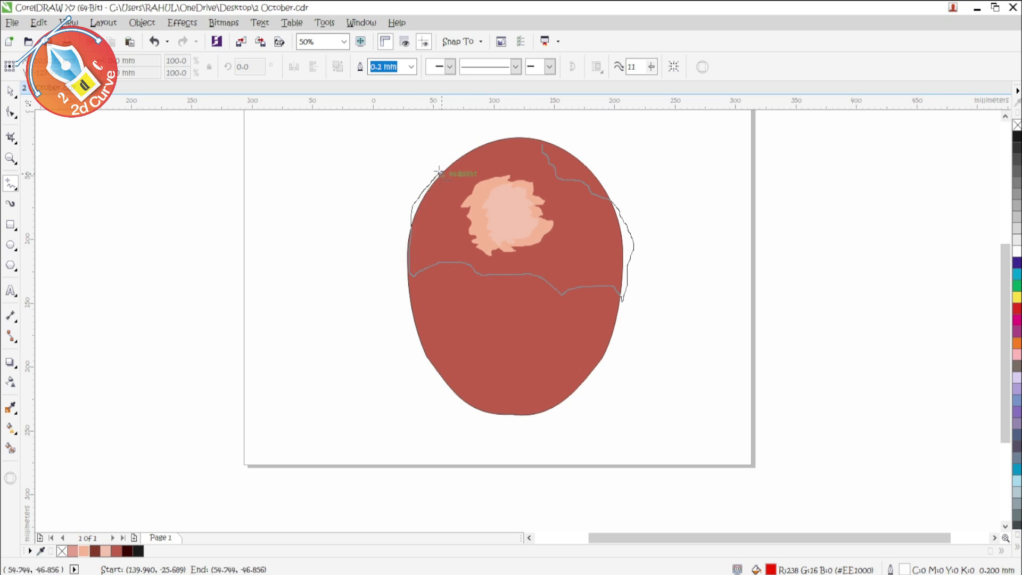
left_click_drag(439, 172, 543, 143)
Fill and outline the scalp shape in reddish brown #BE5F4B and send it two levels back, behind the highlights
left_click(1017, 125)
right_click(1017, 137)
left_click(117, 552)
right_click(116, 552)
key("ctrl+Page_Down")
key("ctrl+Page_Down")
left_click(410, 488)
left_click(11, 91)
scroll(298, 216, "down", 2)
key("Delete")
left_click_drag(215, 170, 434, 336)
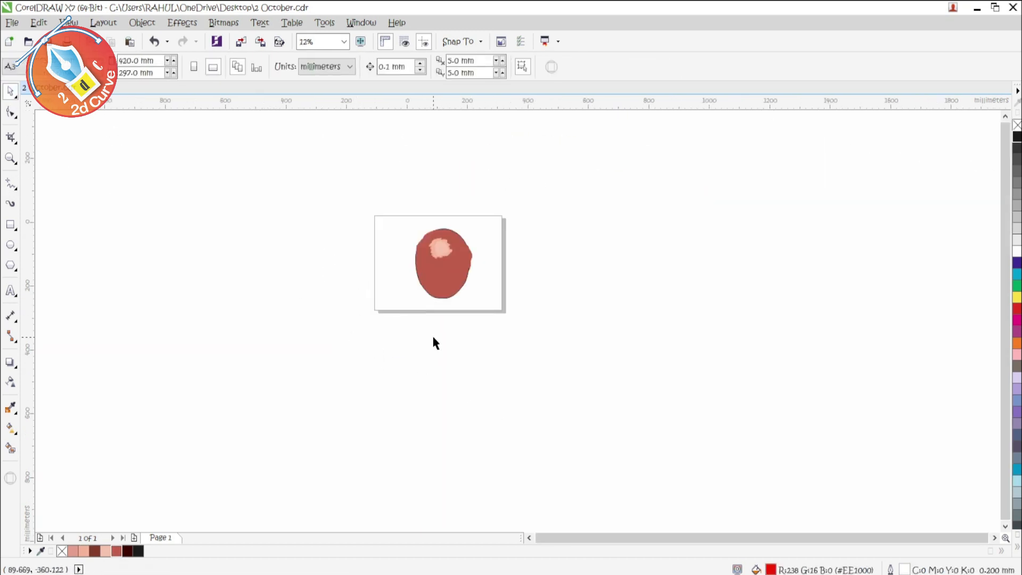
key("Delete")
Fill the face shape with dark maroon #390200
scroll(434, 247, "up", 2)
left_click(437, 367)
left_click(128, 552)
Narrow the reddish-brown scalp shape from both sides and shorten it from below to fit the head
left_click(532, 287)
left_click_drag(589, 257, 583, 257)
left_click_drag(354, 257, 368, 257)
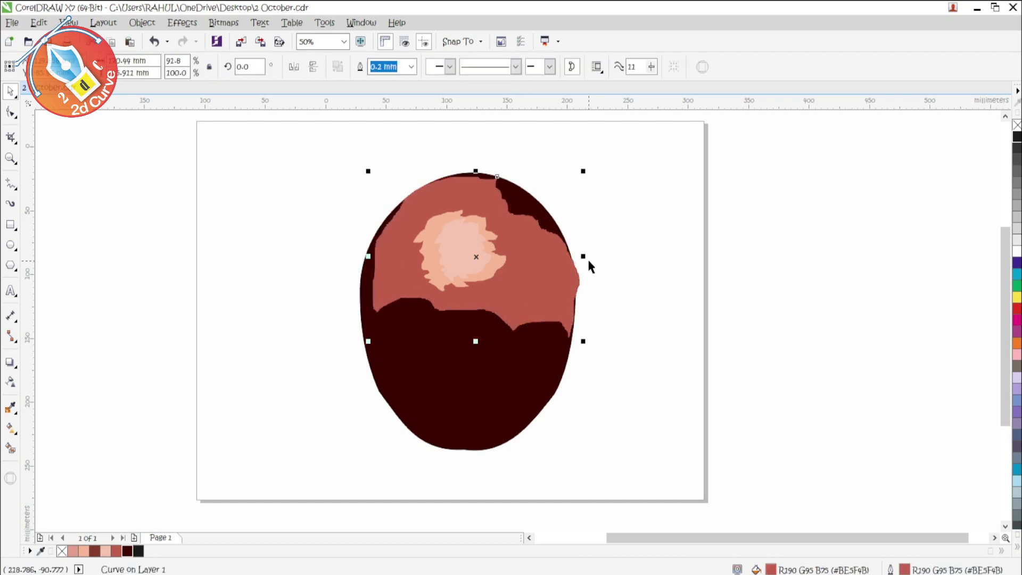
left_click_drag(582, 256, 576, 257)
left_click_drag(472, 341, 472, 313)
left_click(668, 303)
Draw a closed freehand mask about 144 mm wide spanning both eye sockets, filled and outlined in dark maroon #390200
left_click(11, 183)
scroll(372, 315, "up", 2)
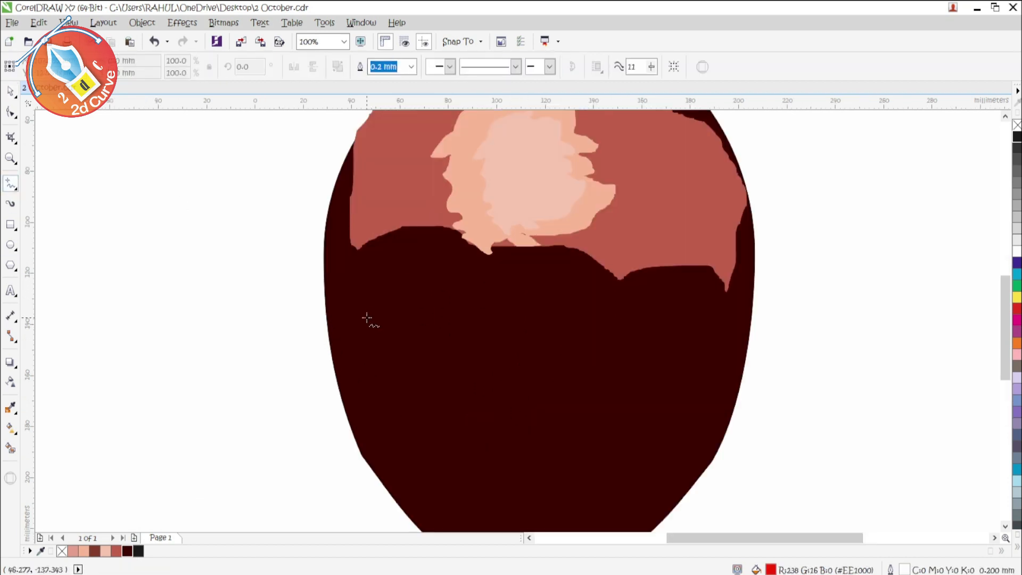
left_click_drag(371, 290, 376, 266)
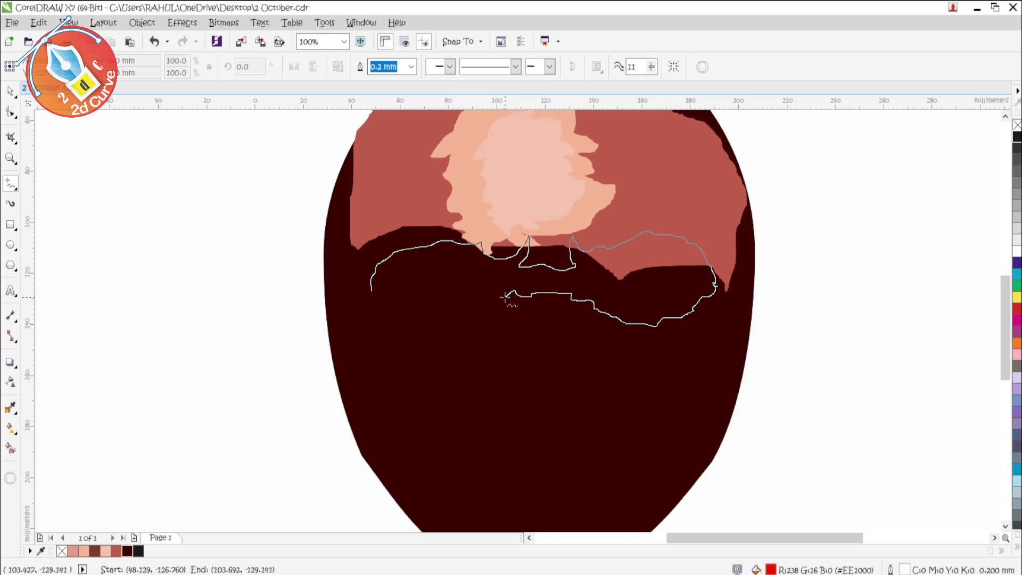
left_click_drag(382, 315, 371, 290)
left_click(1017, 125)
key("space")
left_click(126, 551)
right_click(127, 552)
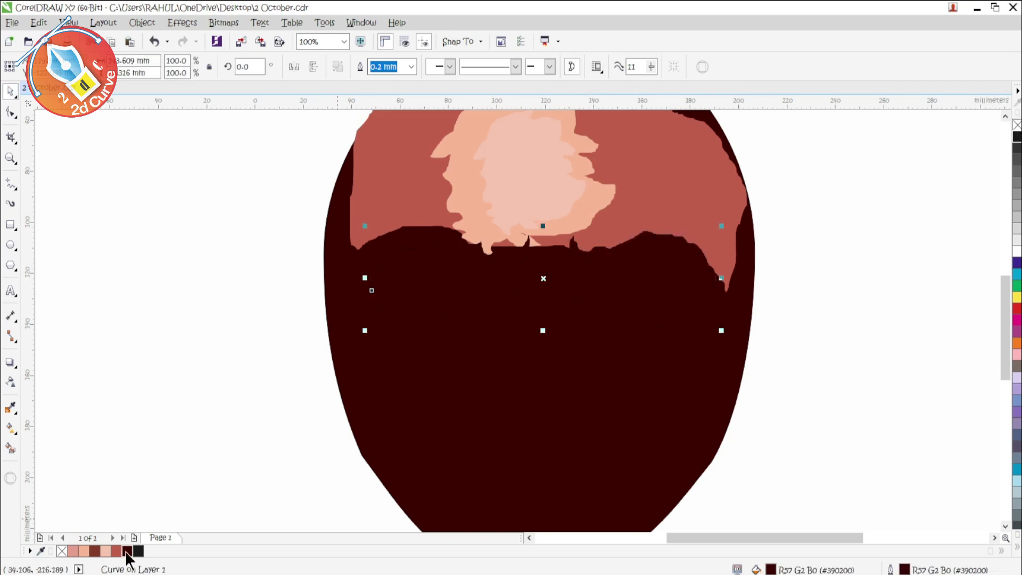
Fill the face shape with salmon pink
left_click(421, 468)
left_click(73, 552)
Scale a copy of the dark eye mask to 91.3% and colour the larger mask behind it reddish brown
left_click(632, 296)
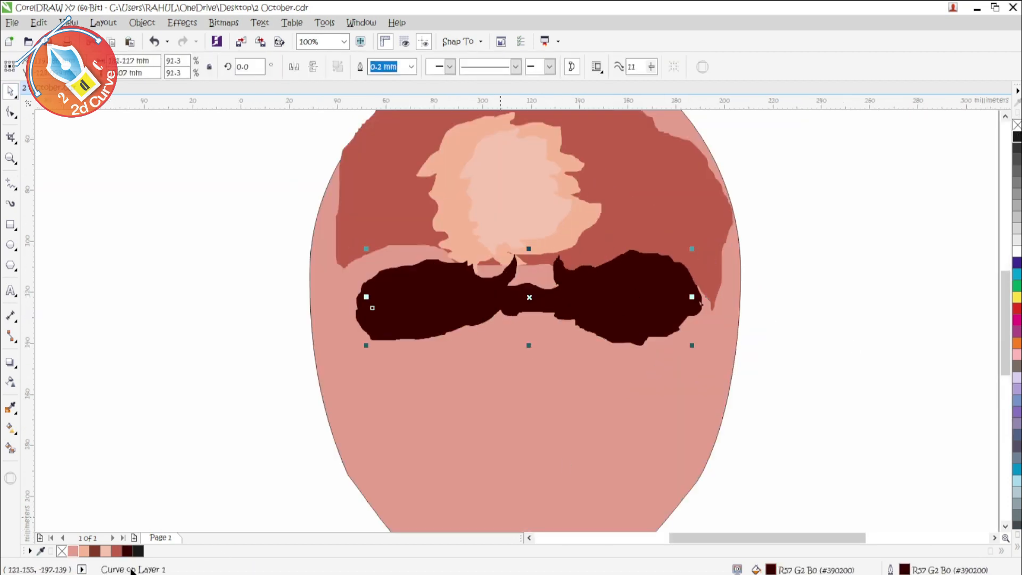
left_click(116, 551)
right_click(117, 551)
left_click(831, 327)
Try salmon pink on the scalp shape and restore its reddish-brown fill
left_click(715, 216)
left_click(73, 551)
left_click(116, 551)
left_click(799, 355)
Draw a closed freehand nose outline about 41 mm wide, running down from the bridge between the eyes
scroll(577, 323, "up", 1)
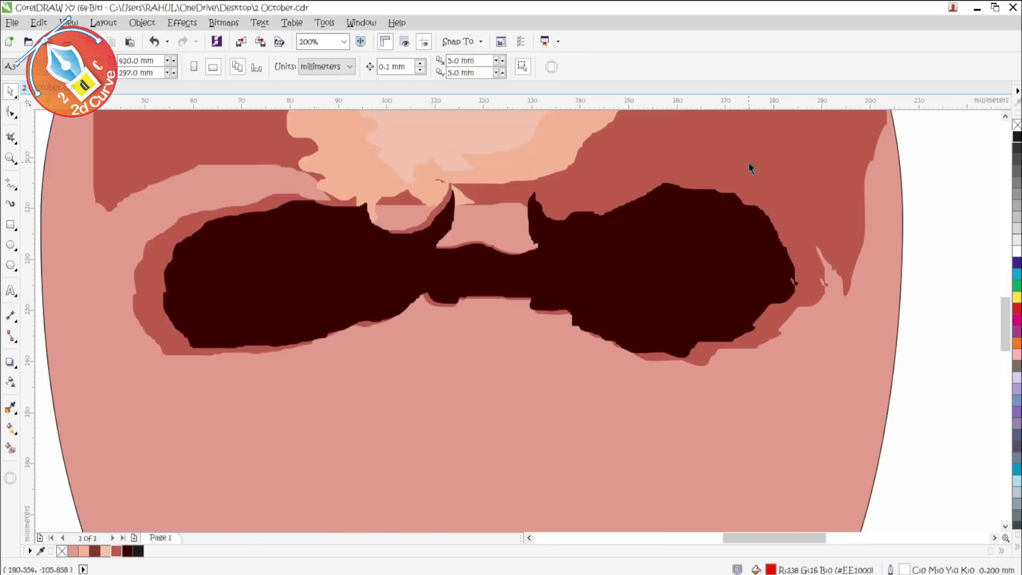
scroll(718, 264, "down", 1)
scroll(670, 303, "up", 1)
key("F5")
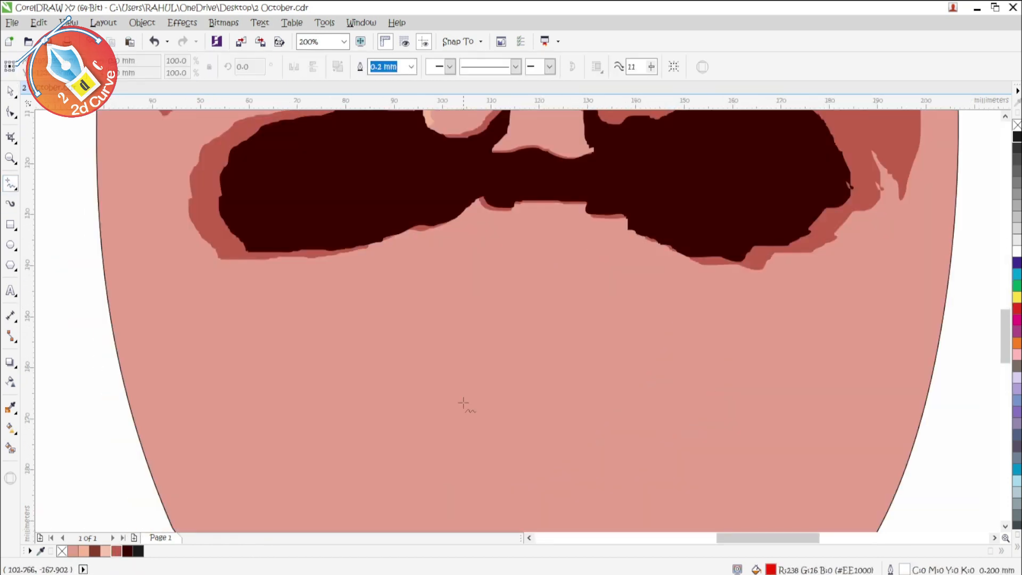
left_click(485, 201)
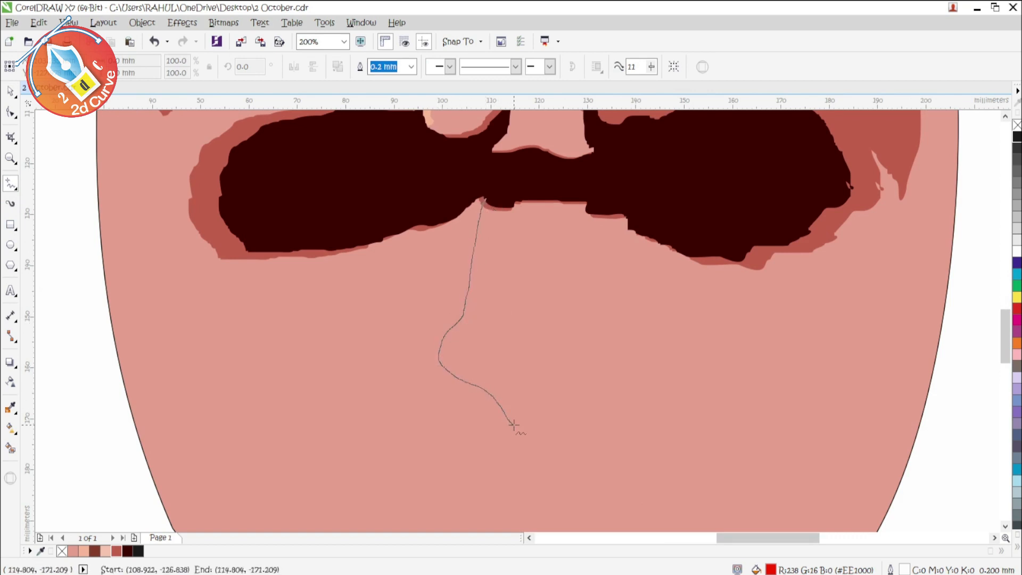
left_click(601, 208)
scroll(524, 205, "down", 1)
left_click(10, 91)
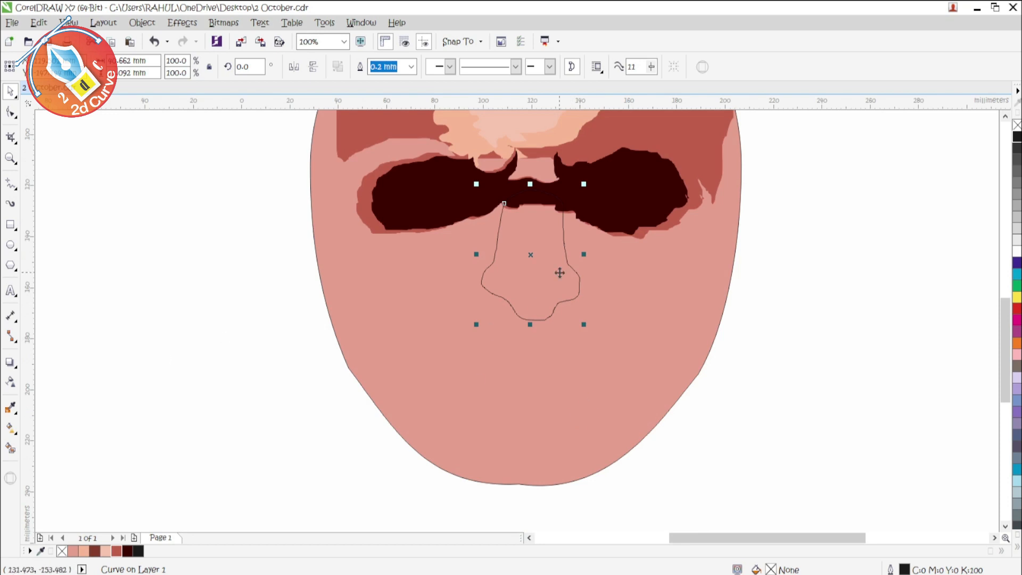
Smooth the nose outline's right nostril by reshaping its curve and deleting surplus nodes
scroll(495, 278, "up", 1)
key("F10")
scroll(479, 276, "up", 1)
left_click_drag(814, 304, 836, 278)
double_click(805, 236)
double_click(790, 224)
double_click(783, 208)
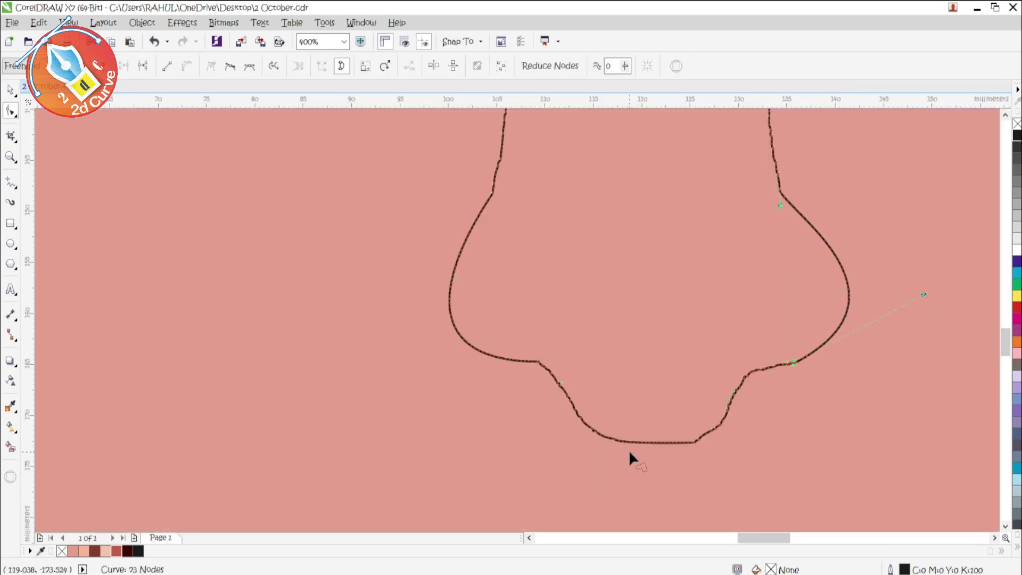
Delete surplus nodes along the nose outline's left flank and lower-left nostril
scroll(495, 250, "down", 1)
double_click(500, 237)
left_click(642, 222)
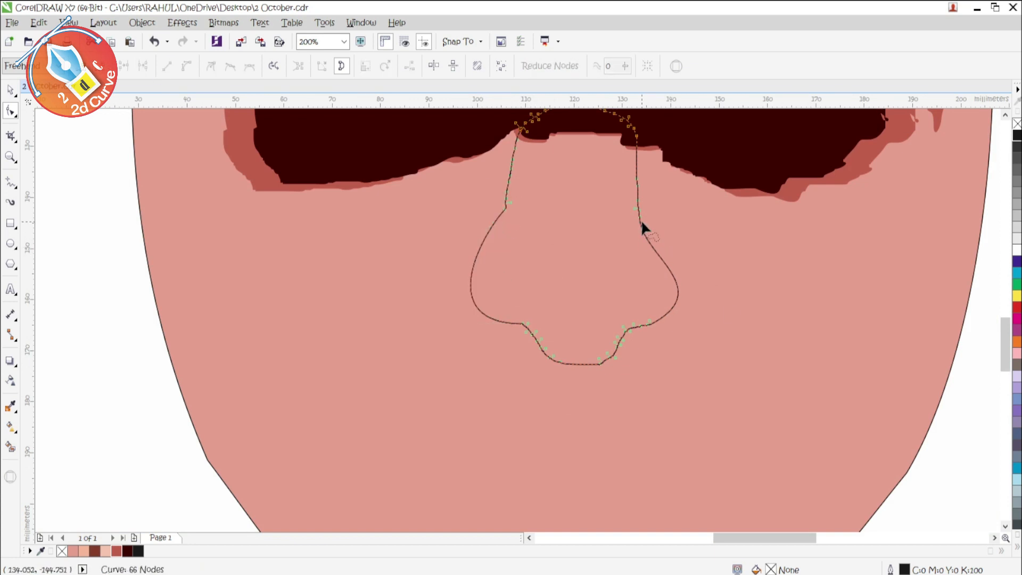
left_click_drag(660, 244, 701, 304)
double_click(571, 388)
double_click(571, 389)
double_click(582, 402)
Delete surplus nodes where the nose outline's right nostril meets the tip to smooth that edge
double_click(668, 393)
double_click(676, 396)
double_click(684, 400)
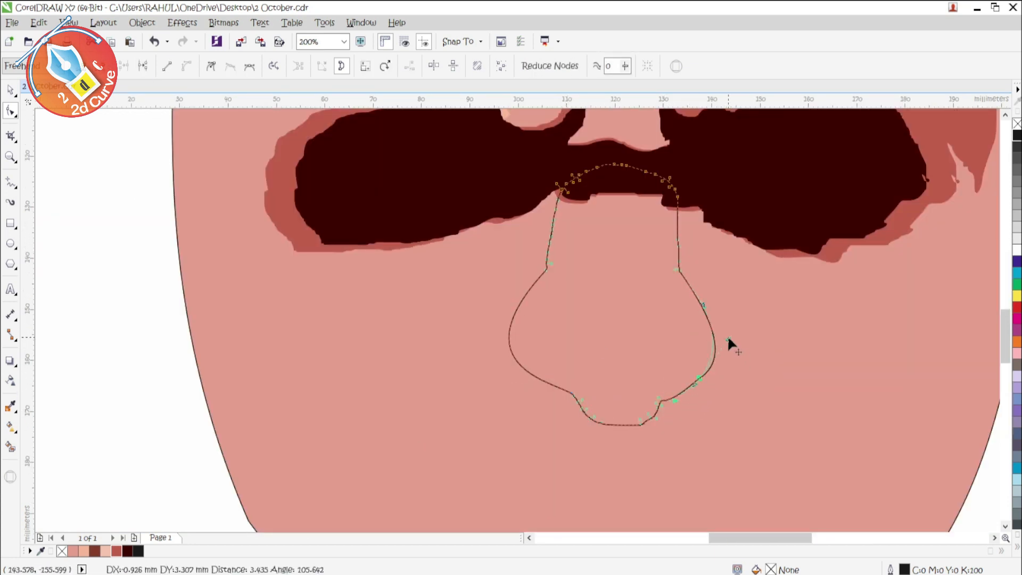
scroll(655, 389, "up", 2)
double_click(684, 372)
scroll(646, 383, "down", 2)
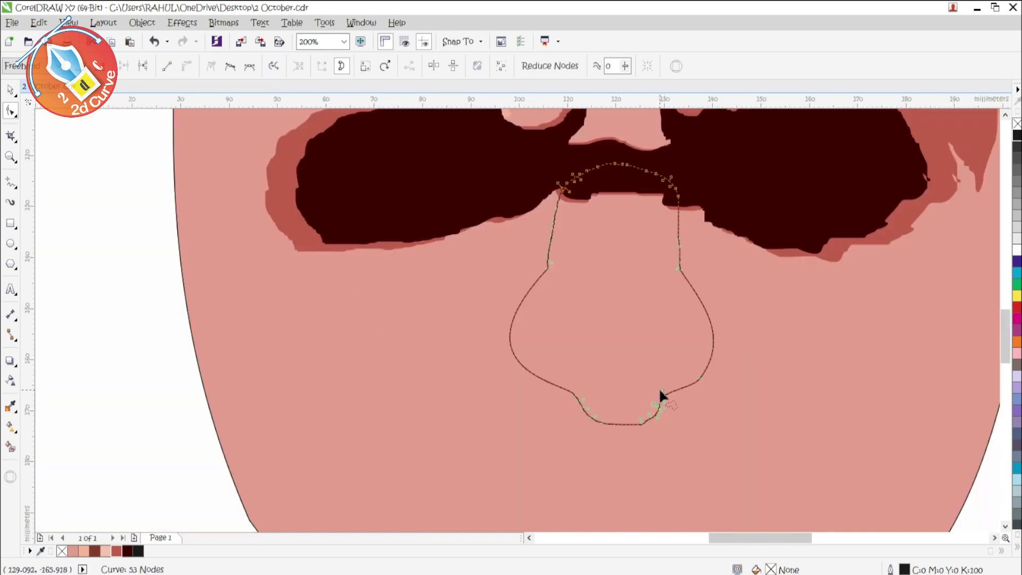
Reduce the nodes around the nose outline's lower tip and reshape it into a smooth rounded curve
scroll(609, 424, "up", 1)
left_click(549, 65)
scroll(630, 381, "down", 1)
scroll(566, 374, "up", 1)
left_click_drag(566, 375, 520, 285)
left_click_drag(596, 376, 627, 392)
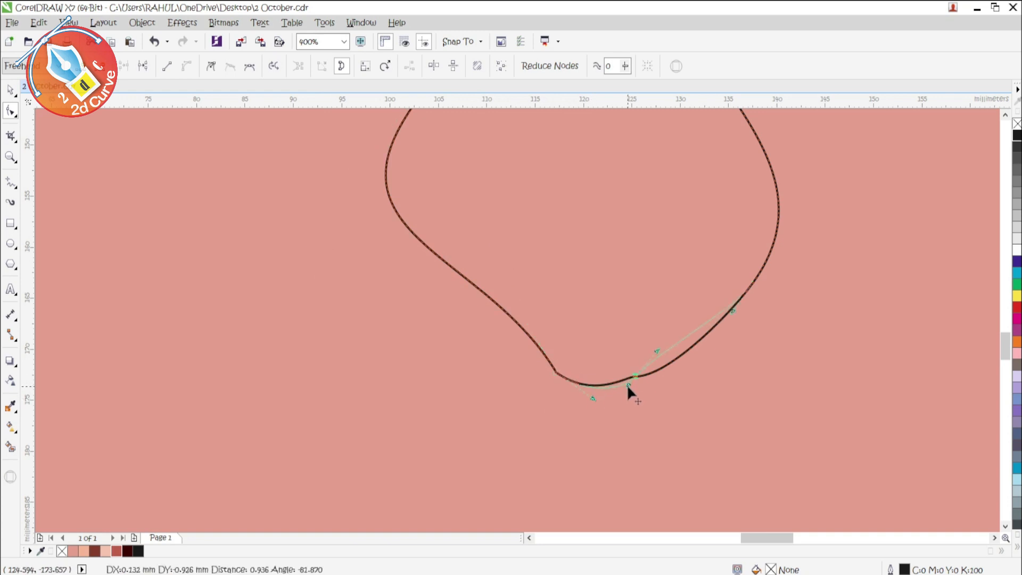
Delete surplus nodes on the nose outline's lower-left nostril edge and left flank
scroll(564, 367, "down", 1)
double_click(515, 323)
left_click(521, 345)
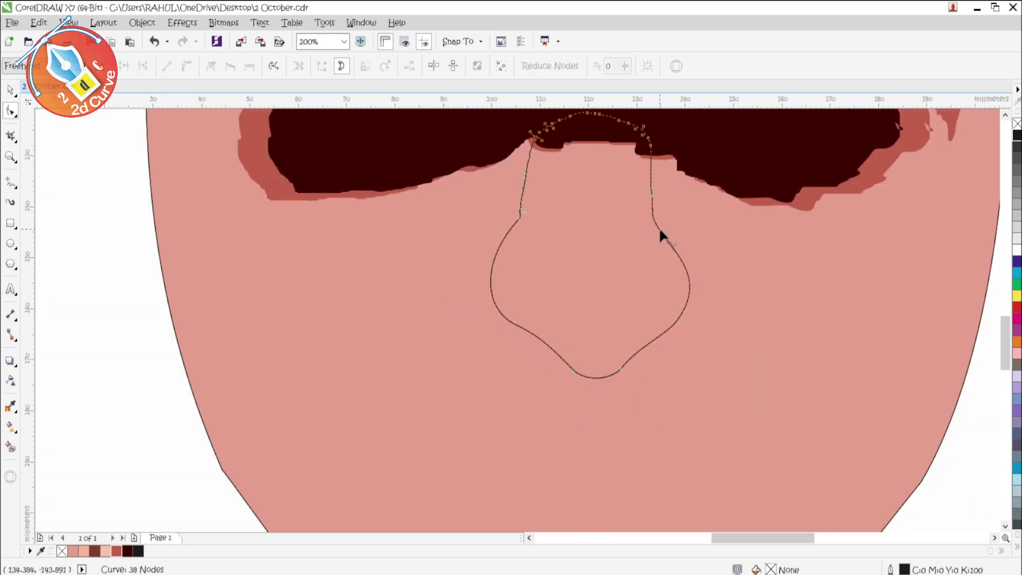
scroll(525, 240, "down", 1)
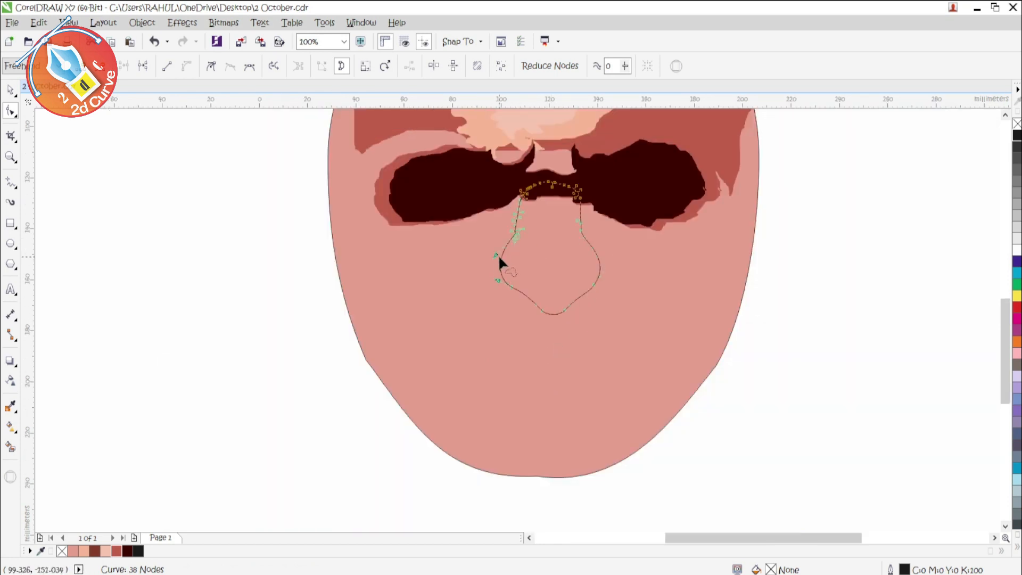
key("space")
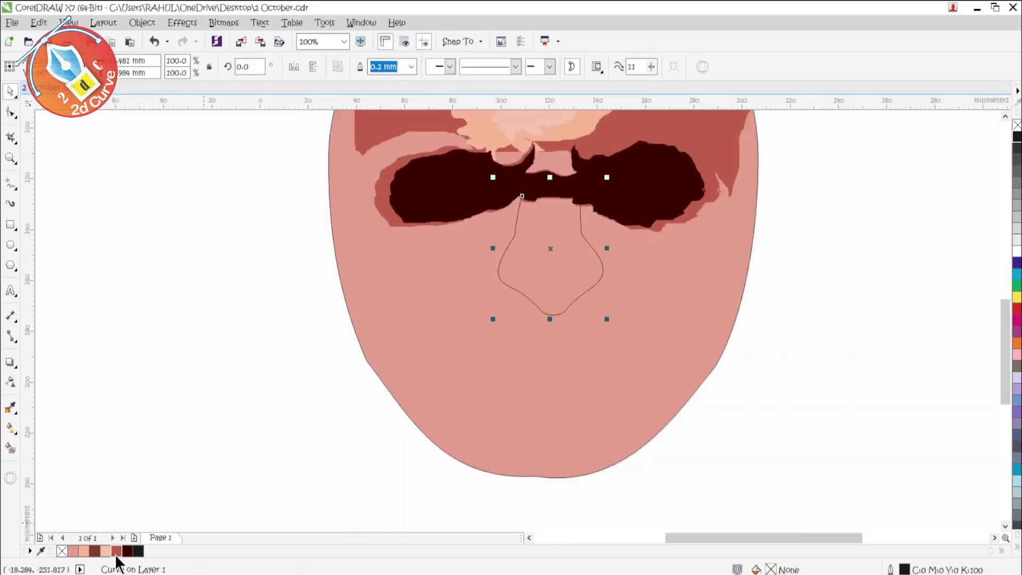
Draw a closed freehand highlight down the nose bridge and across its tip, filled and outlined in pale pink
left_click(116, 553)
key("ctrl+z")
key("F5")
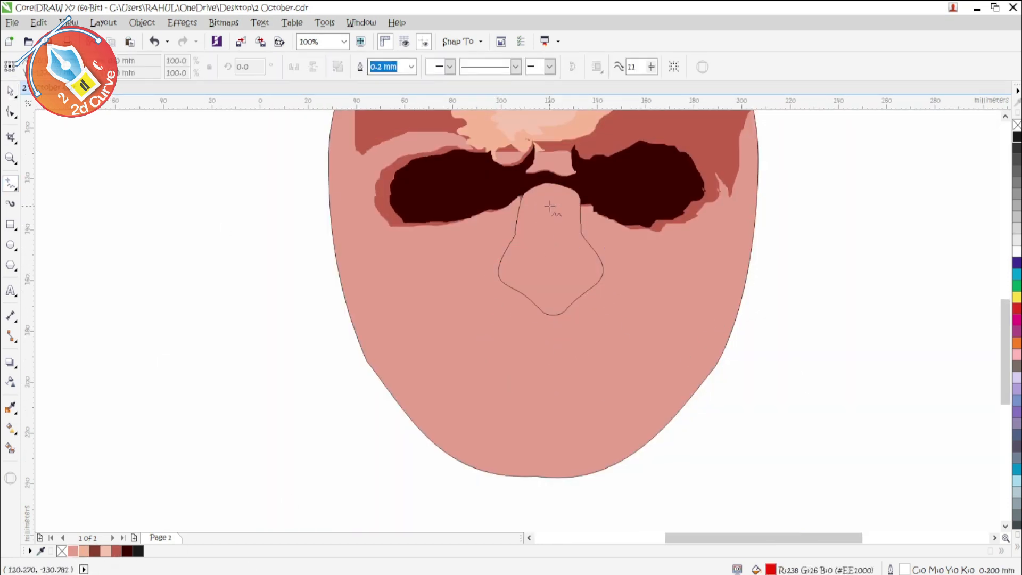
left_click_drag(531, 189, 539, 264)
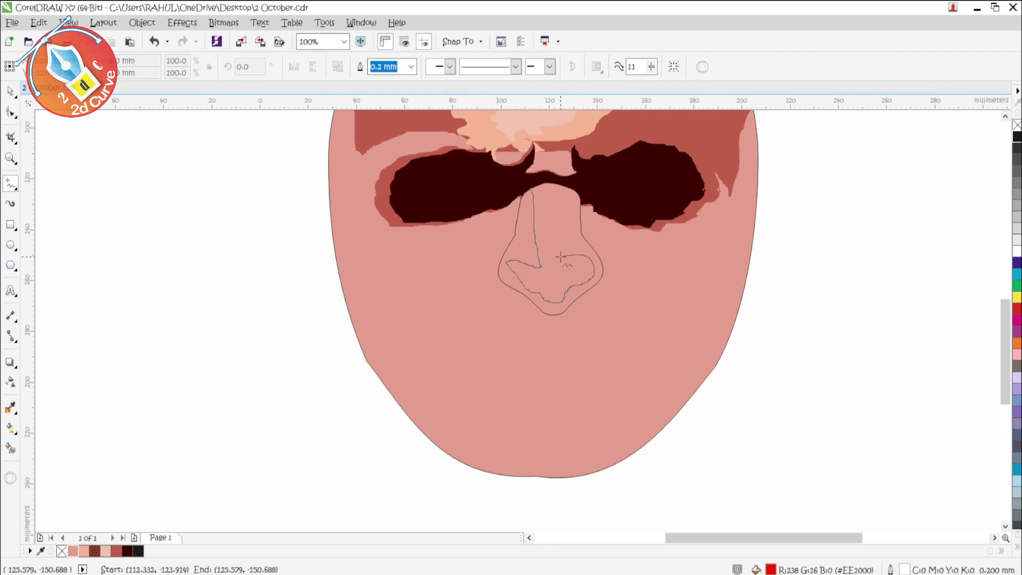
left_click_drag(554, 197, 531, 189)
left_click(106, 552)
right_click(107, 552)
left_click(201, 255)
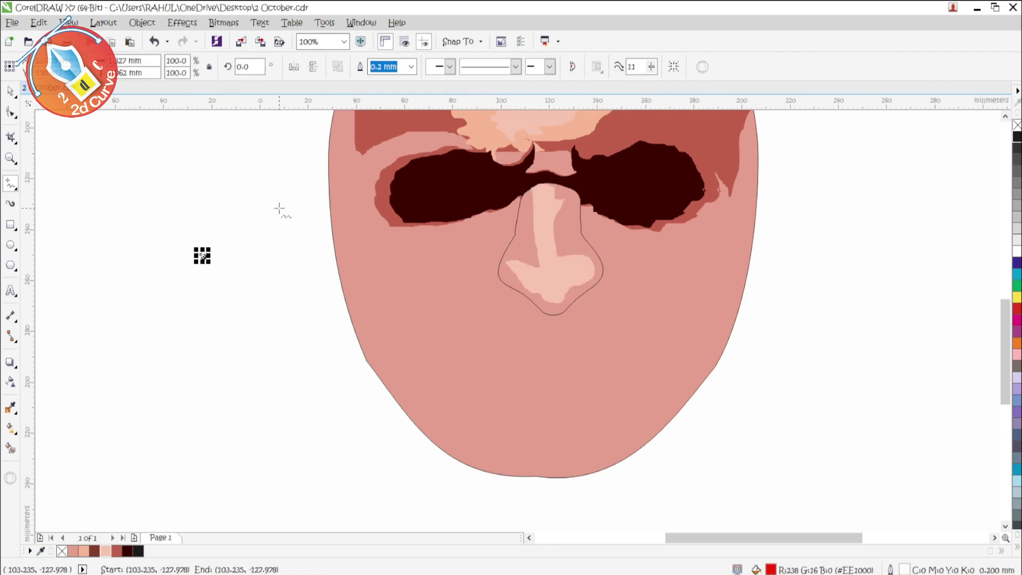
Fill the nose outline with the peach skin colour, keeping the pale highlight as it is
key("space")
left_click(511, 277)
left_click(83, 552)
key("ctrl+z")
left_click(564, 275)
left_click(511, 277)
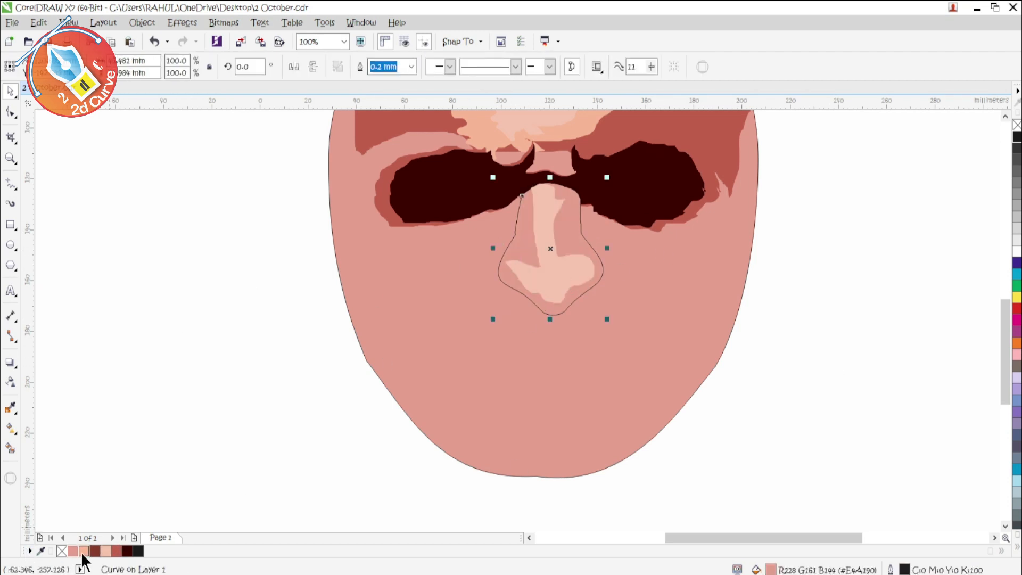
left_click(84, 552)
key("Escape")
Stretch the dark eye shape and its red surround slightly wider on both sides and taller above and below
left_click_drag(818, 252, 317, 131)
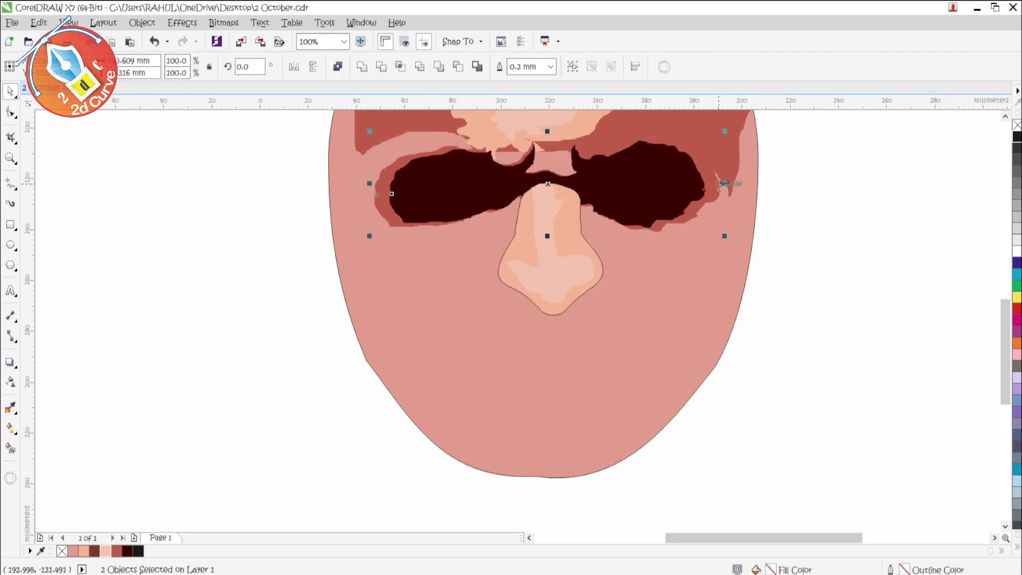
left_click_drag(725, 183, 738, 182)
left_click_drag(371, 183, 346, 183)
scroll(532, 191, "up", 2)
left_click_drag(543, 191, 542, 172)
left_click_drag(542, 297, 542, 315)
scroll(583, 313, "down", 1)
scroll(579, 314, "up", 1)
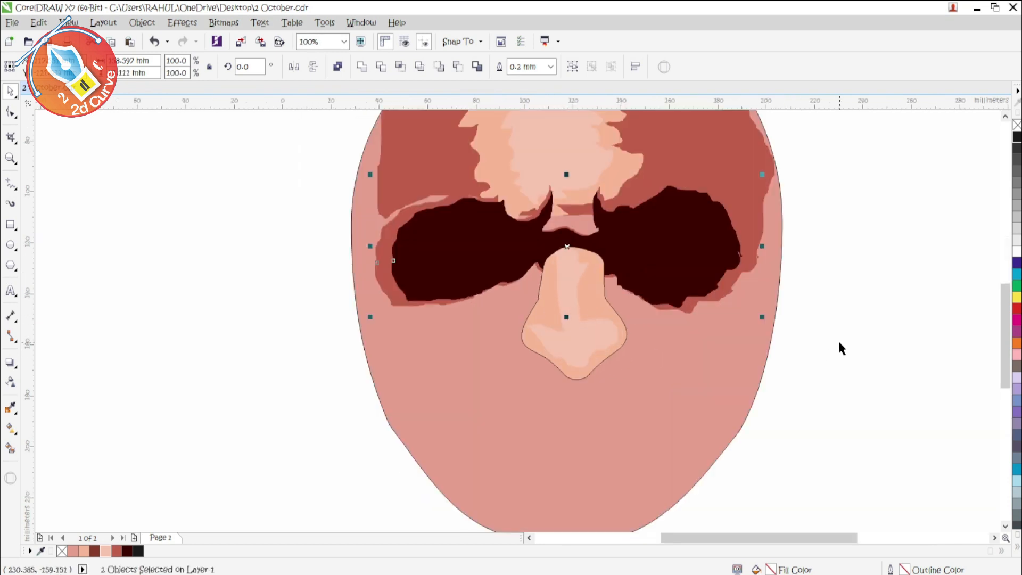
left_click(839, 346)
Draw a closed freehand crease curving under the nose tip, filled and outlined in brick red
left_click(11, 184)
scroll(560, 366, "up", 1)
mouse_move(548, 345)
left_mouse_down()
mouse_move(596, 366)
mouse_move(610, 363)
mouse_move(619, 336)
mouse_move(623, 345)
mouse_move(609, 371)
mouse_move(561, 360)
mouse_move(550, 344)
mouse_move(597, 369)
left_mouse_up()
left_click(117, 551)
right_click(117, 551)
right_click(597, 369)
left_click_drag(596, 398, 650, 363)
left_click(607, 378)
left_click(95, 551)
right_click(95, 551)
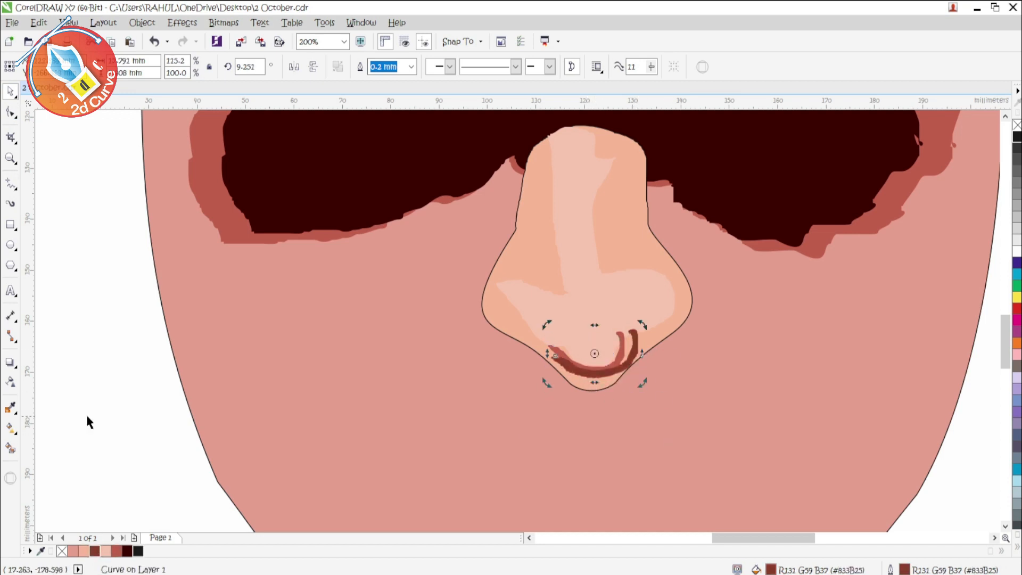
key("Delete")
Draw a freehand shadow beneath the red crease, extending towards the right nostril, filled and outlined in dark brown
left_click(10, 183)
left_click_drag(562, 360, 568, 367)
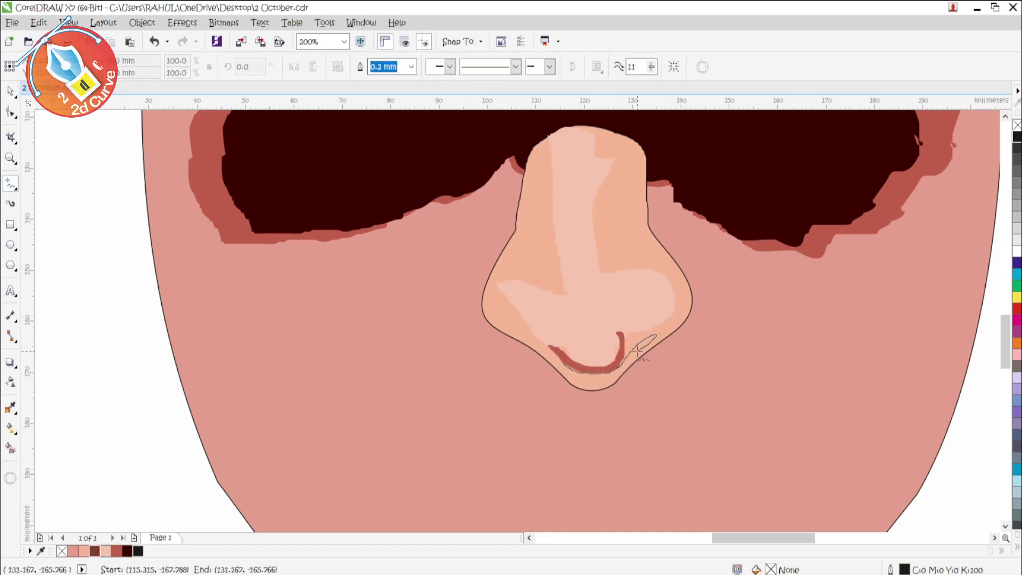
left_click_drag(567, 372, 562, 362)
left_click(95, 551)
right_click(95, 550)
left_click(11, 91)
key("Escape")
scroll(607, 369, "down", 1)
scroll(588, 367, "up", 1)
left_click(567, 270)
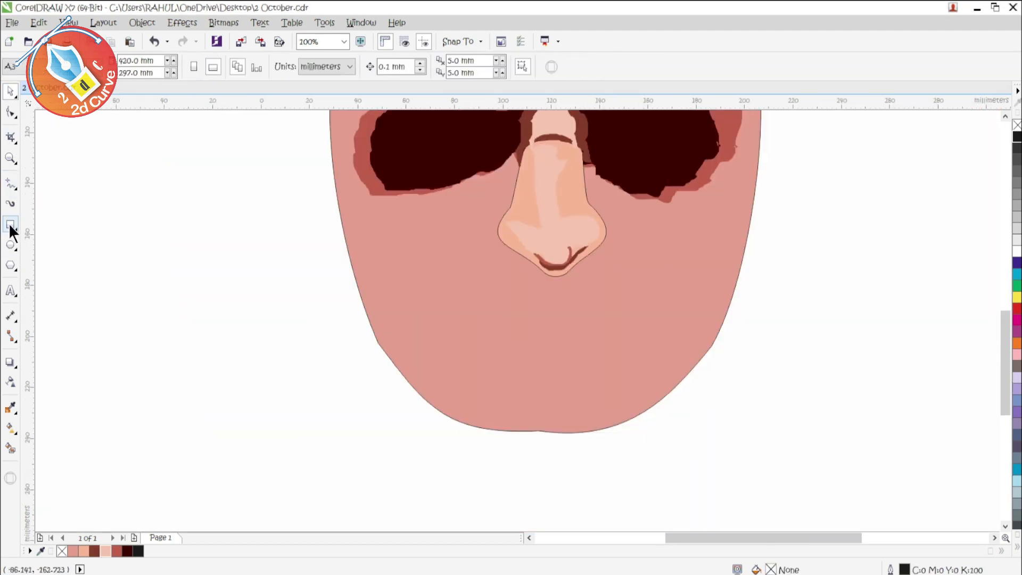
Draw a narrow upright rectangle below the nose's left side and convert it and its segments to editable curves
left_click(11, 225)
left_click_drag(494, 293, 508, 344)
left_click(701, 68)
left_click(11, 112)
mouse_move(472, 270)
left_mouse_down()
mouse_move(522, 358)
mouse_move(494, 352)
left_mouse_up()
left_click(186, 67)
Reshape the narrow rectangle into a thin curved hair strand tapering to a point at both ends
scroll(501, 339, "up", 1)
double_click(487, 349)
left_click_drag(505, 298, 521, 295)
left_click_drag(451, 351, 531, 293)
left_click_drag(487, 246, 501, 230)
left_click_drag(526, 291, 507, 268)
double_click(515, 246)
key("space")
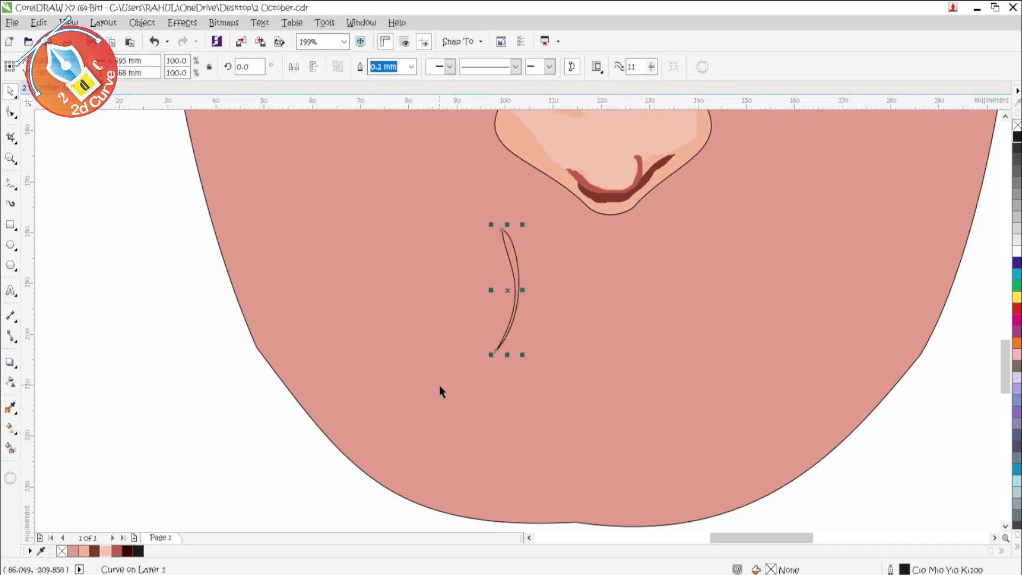
Build a moustache under the nose from shrunken copies of the strand filled and outlined in light grey tones
left_click(1018, 240)
right_click(1017, 239)
left_click_drag(522, 354, 514, 315)
left_click_drag(504, 269, 763, 226)
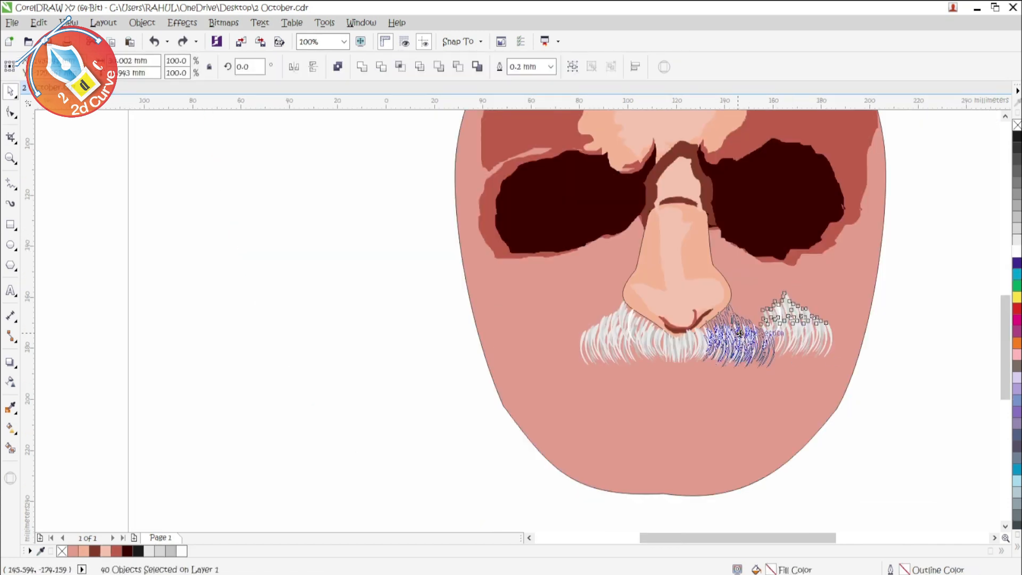
left_click(873, 376)
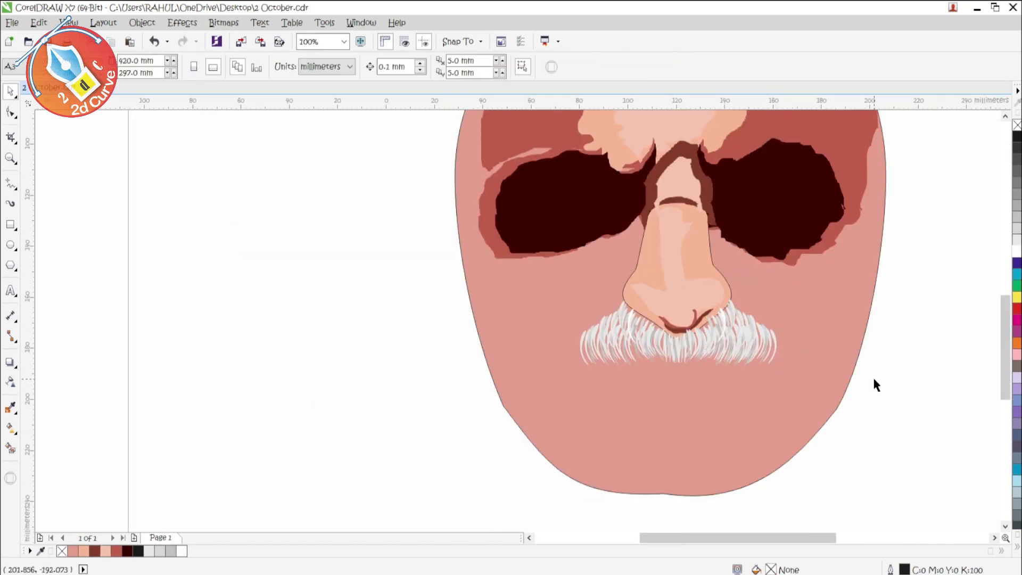
left_click(679, 318)
scroll(677, 319, "up", 1)
key("shift+Page_Up")
key("ctrl+z")
key("ctrl+z")
key("z")
left_click(183, 42)
left_click(183, 41)
key("ctrl+z")
scroll(627, 261, "down", 2)
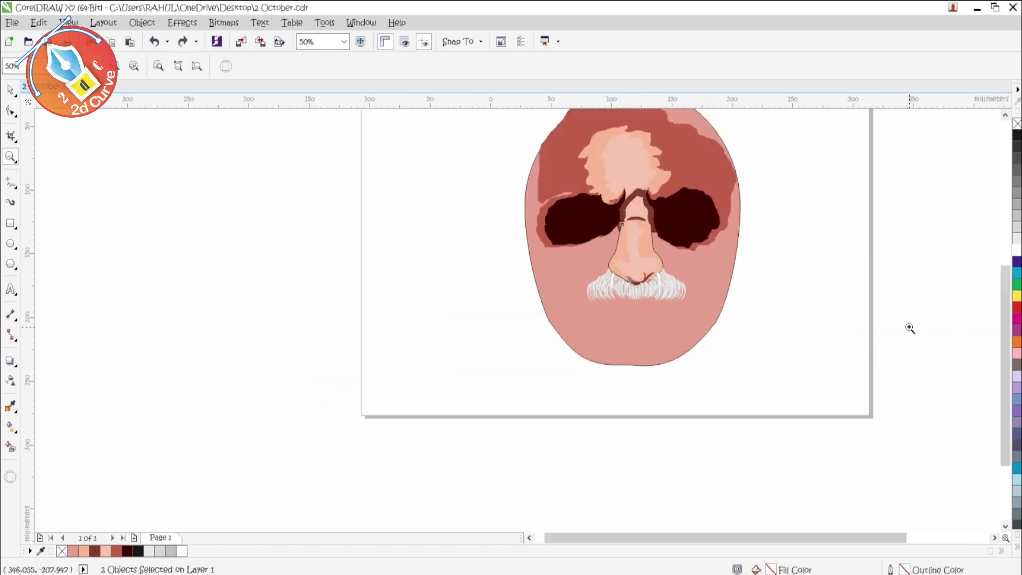
Bring the nose together with its highlight and crease shapes in front of the moustache
key("space")
scroll(637, 248, "up", 2)
left_click(645, 321, "shift")
left_click(641, 384, "shift")
key("shift+Page_Up")
left_click_drag(657, 260, 732, 241)
key("Escape")
key("Escape")
scroll(633, 308, "down", 1)
key("F7")
mouse_move(477, 171)
left_mouse_down()
mouse_move(522, 270)
mouse_move(599, 318)
left_mouse_up()
key("space")
key("Delete")
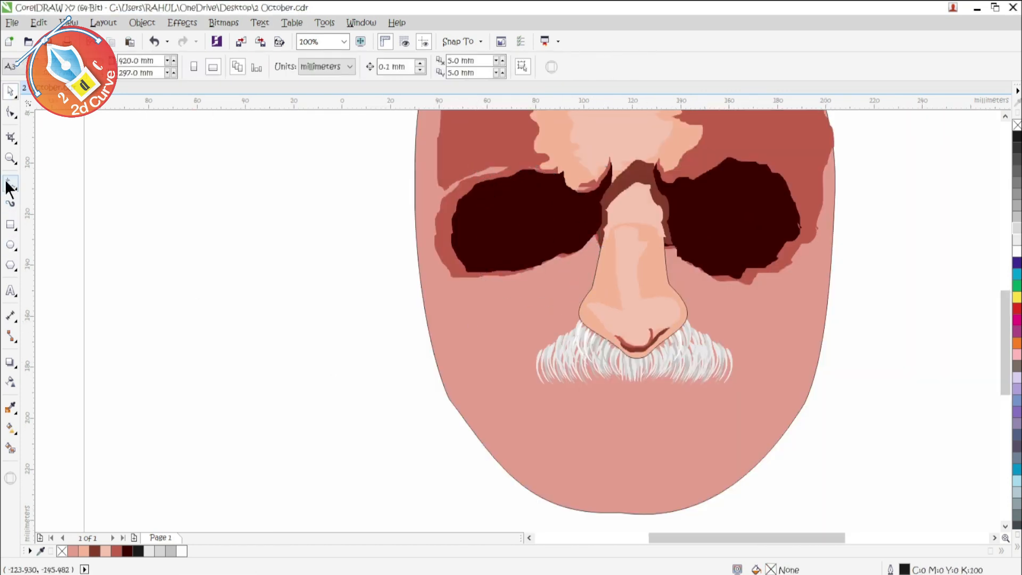
key("ctrl+z")
key("Delete")
Draw a thin 30% Black ring perfect shape around the left eye as a lens frame, scaled down to 96.5%
left_click(15, 269)
left_click(64, 363)
left_click_drag(471, 178, 601, 327)
left_click(11, 112)
left_click_drag(535, 208, 534, 185)
left_click(170, 551)
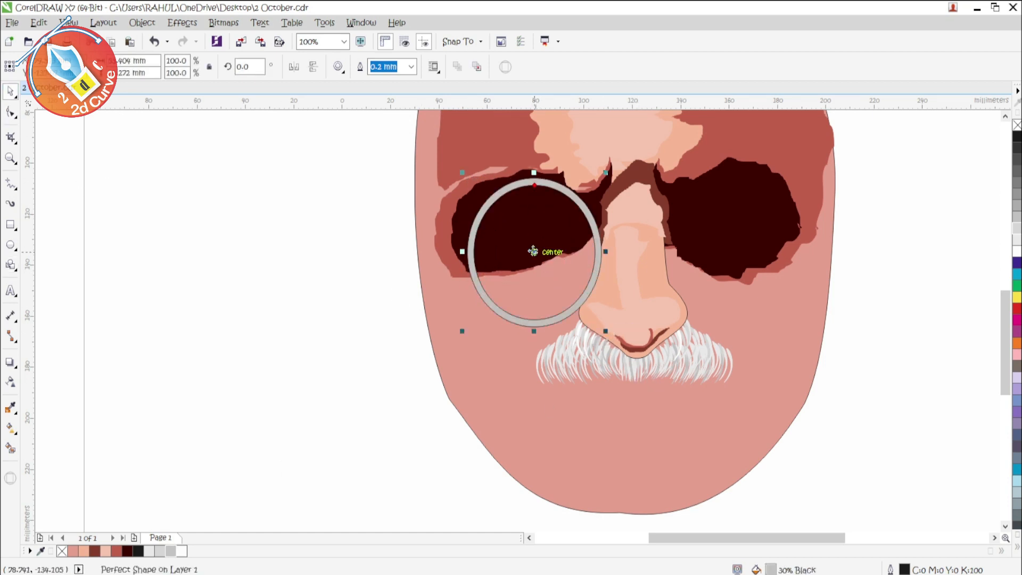
left_click_drag(533, 250, 535, 264)
left_click_drag(608, 343, 604, 338)
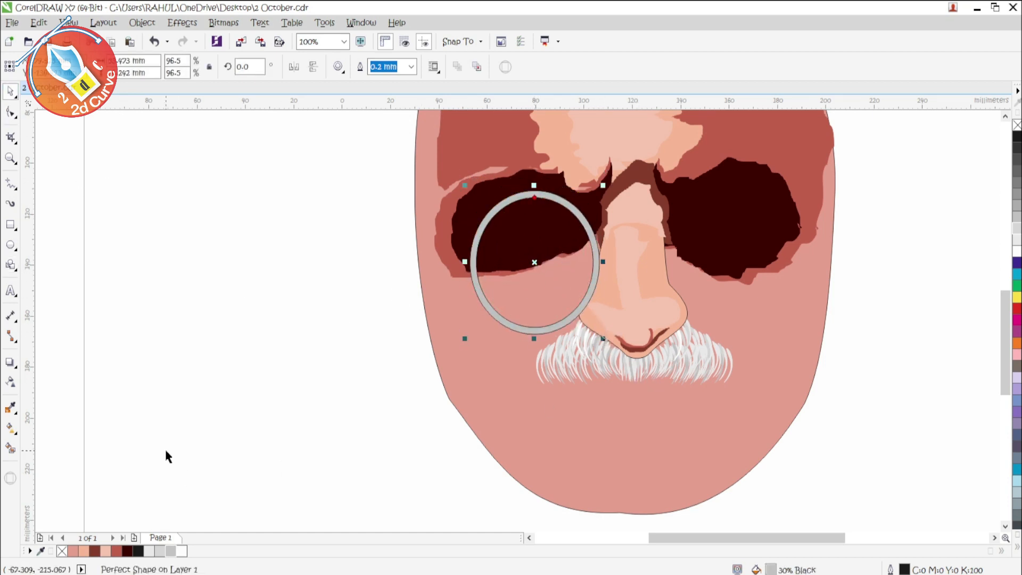
Draw a small rectangular hinge on the left lens frame's outer edge, curve its sides, and fill and outline it 30% Black
key("F6")
scroll(475, 255, "up", 1)
left_click_drag(464, 260, 430, 268)
left_click(699, 67)
scroll(465, 251, "up", 1)
left_click(11, 112)
scroll(439, 272, "up", 2)
left_click(427, 394)
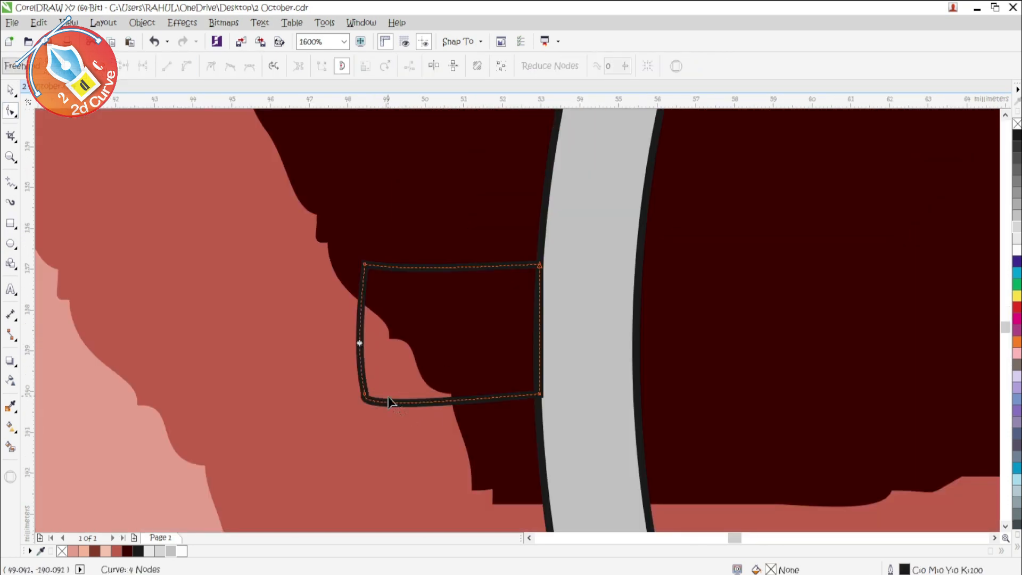
left_click(9, 91)
left_click(170, 551)
right_click(171, 551)
Draw a freehand temple arm from the hinge up to the face's left edge and fill it 30% Black
left_click(9, 187)
scroll(298, 320, "down", 2)
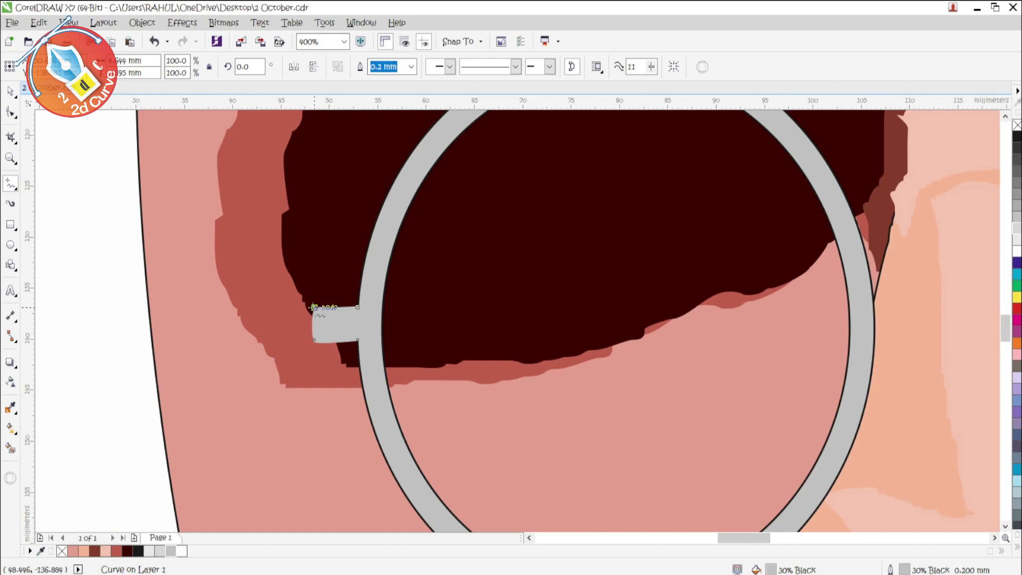
left_click(306, 305)
left_click_drag(315, 340, 314, 307)
left_click(170, 551)
right_click(170, 550)
key("ctrl+z")
scroll(348, 347, "down", 2)
left_click(11, 92)
left_click(175, 224)
scroll(346, 349, "up", 1)
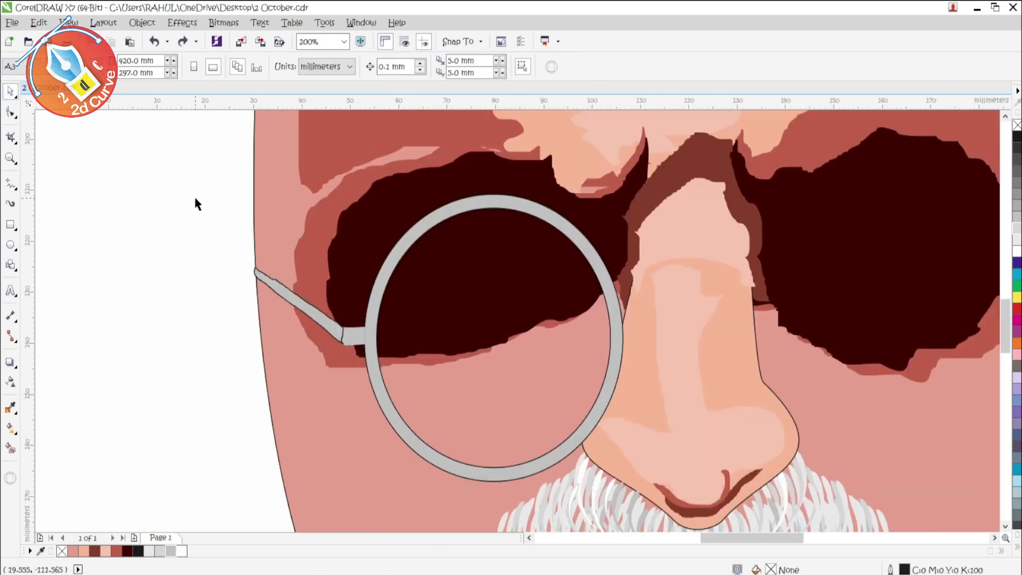
Copy the left lens frame, hinge and temple arm over to the right eye, mirrored horizontally
left_click_drag(634, 491, 621, 482)
left_click(408, 431, "shift")
left_click_drag(408, 431, 687, 423)
right_click(687, 424)
scroll(479, 318, "down", 1)
left_click_drag(501, 323, 688, 339)
left_click_drag(597, 323, 710, 316)
Narrow the right temple arm to 61% of its width so it ends at the face's edge
left_click(823, 343)
left_click(783, 300)
left_click_drag(811, 301, 792, 301)
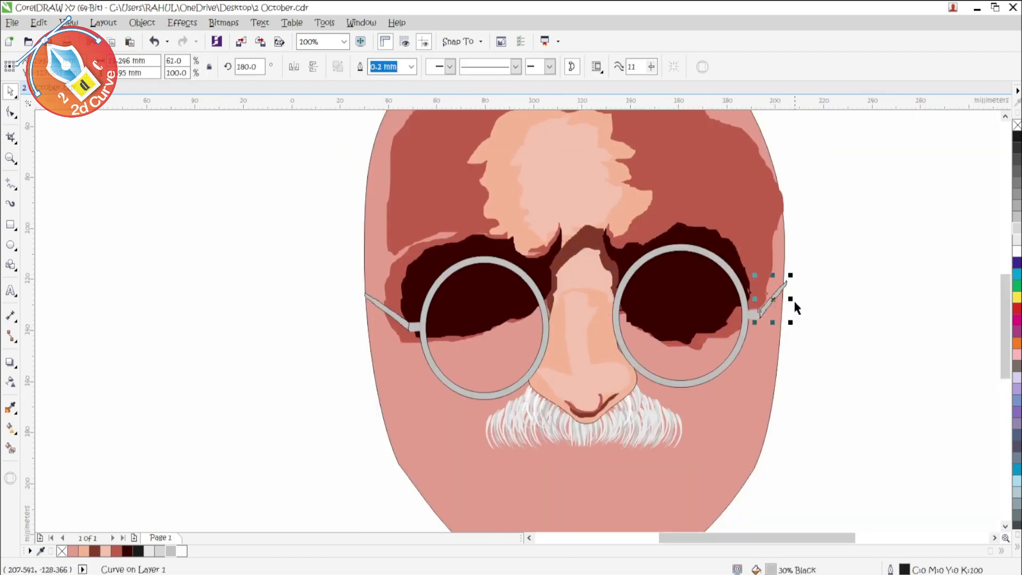
left_click(288, 418)
Draw a closed freehand arched bridge over the nose joining both lens frames and fill it 30% Black
key("F5")
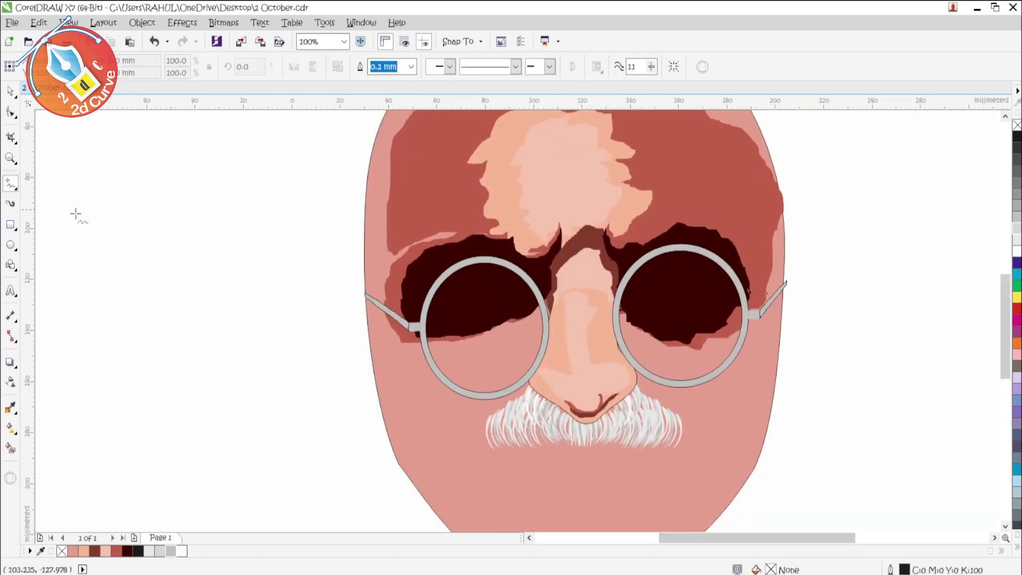
mouse_move(548, 307)
left_mouse_down()
mouse_move(659, 299)
mouse_move(576, 303)
left_mouse_up()
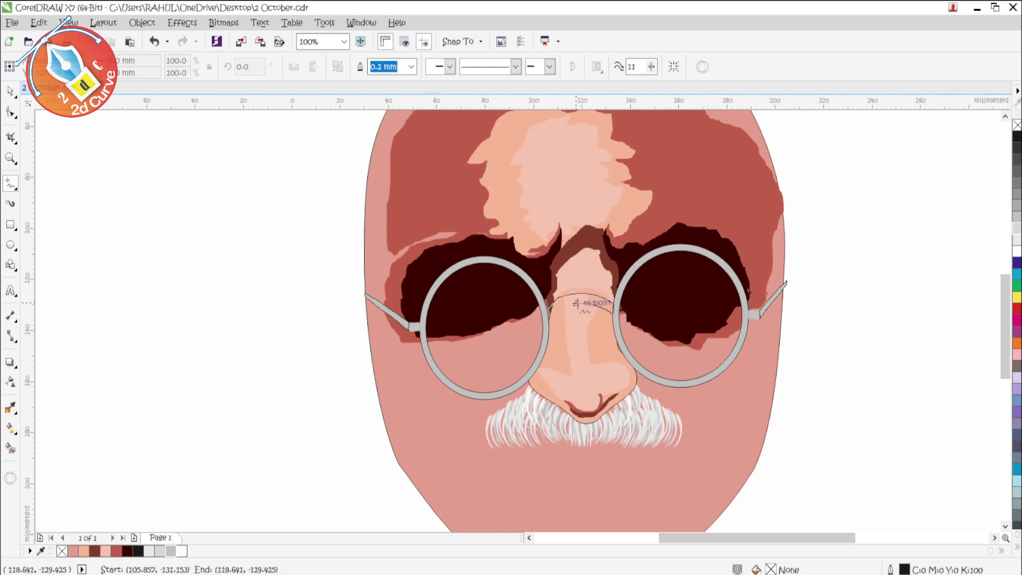
left_click(548, 308)
left_click(170, 550)
scroll(543, 328, "up", 2)
scroll(576, 289, "down", 2)
key("space")
key("Escape")
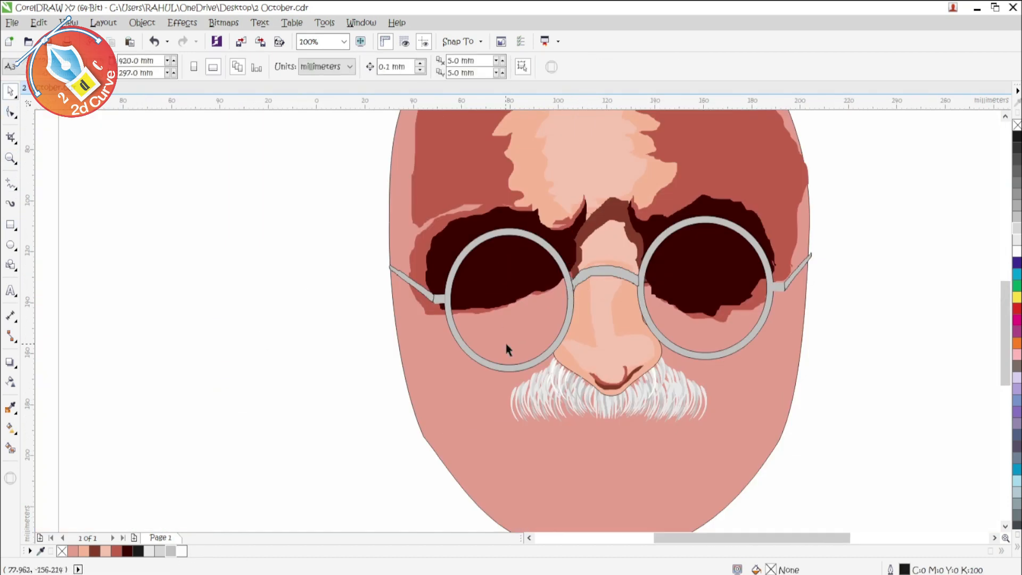
Draw a closed freehand lower-eyelid strip inside the right lens and give it a light peach fill and outline
scroll(638, 298, "down", 1)
scroll(647, 303, "up", 1)
left_click(10, 183)
mouse_move(642, 262)
left_mouse_down()
mouse_move(665, 273)
mouse_move(643, 264)
left_mouse_up()
left_click(105, 550)
right_click(104, 550)
Apply a fountain fill to the lower eyelid, running from light peach at the outer corner to brown near the nose
left_click(9, 429)
left_click_drag(719, 276, 625, 268)
left_click(95, 552)
left_click_drag(719, 277, 740, 280)
left_click_drag(624, 267, 656, 276)
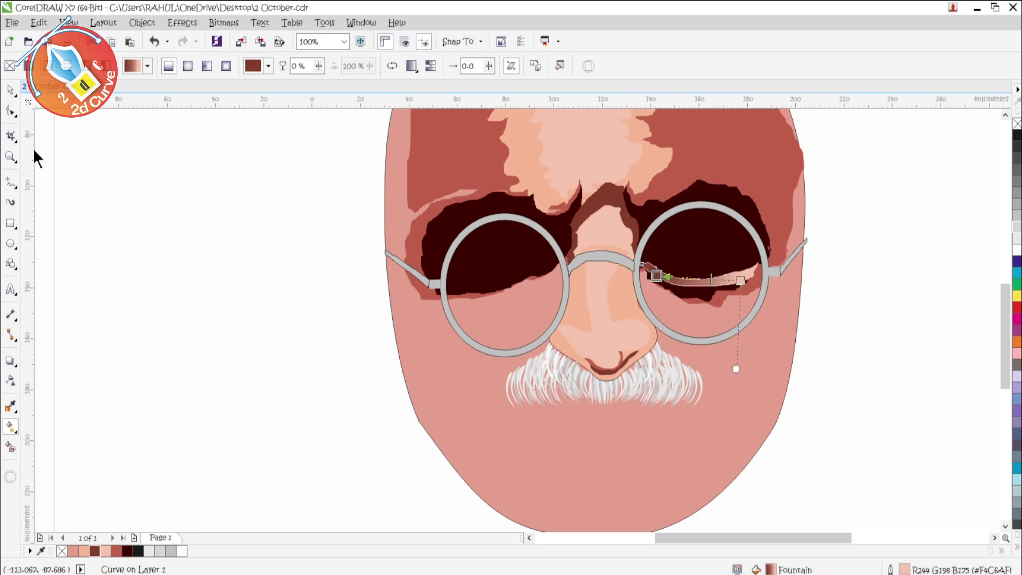
key("space")
key("Escape")
Mirror a copy of the eyelid upward as the upper lid and fade its gradient to dark near the nose
left_click_drag(700, 271, 701, 265)
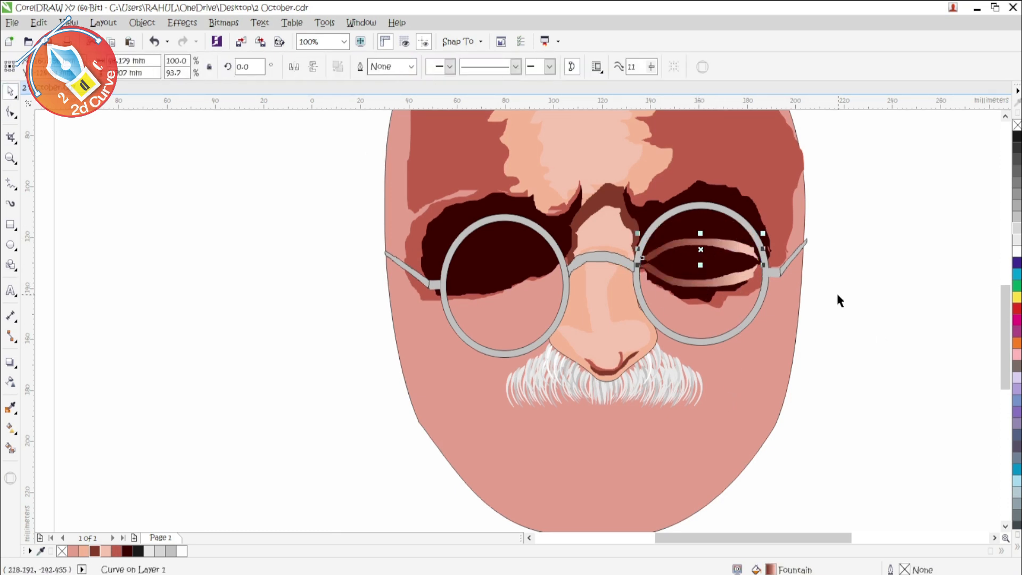
key("g")
key("space")
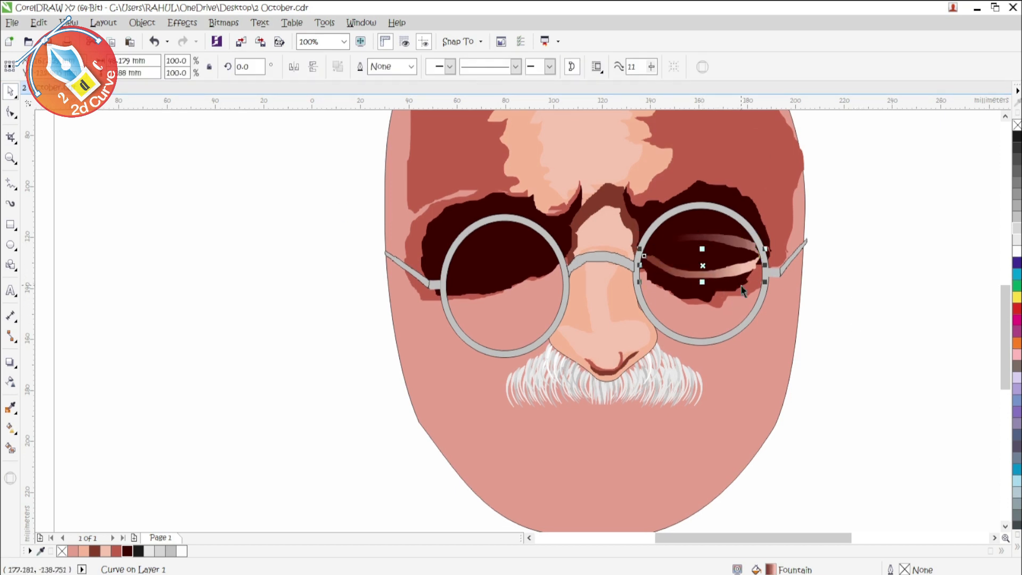
left_click(834, 337)
Draw a freehand eyeball shape between the right eyelids with a fountain fill from dark maroon to dark grey at the outer end
left_click(9, 184)
mouse_move(728, 247)
left_mouse_down()
mouse_move(743, 262)
mouse_move(658, 266)
mouse_move(671, 240)
mouse_move(726, 243)
mouse_move(623, 258)
mouse_move(746, 249)
left_mouse_up()
left_click(1017, 182)
left_click(10, 428)
left_click(128, 550)
left_click_drag(654, 256, 668, 252)
left_click(745, 248)
left_click(1017, 158)
left_click(1017, 146)
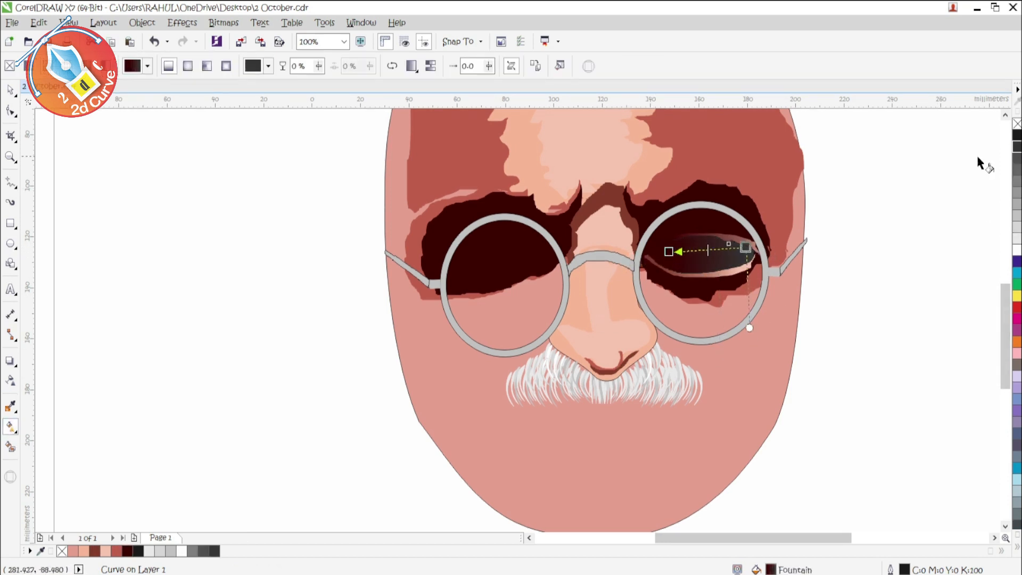
Remove the right eyeball's outline and narrow the lower eyelid to 95.7% of its width
left_click(9, 91)
left_click(387, 67)
left_click_drag(704, 282, 703, 282)
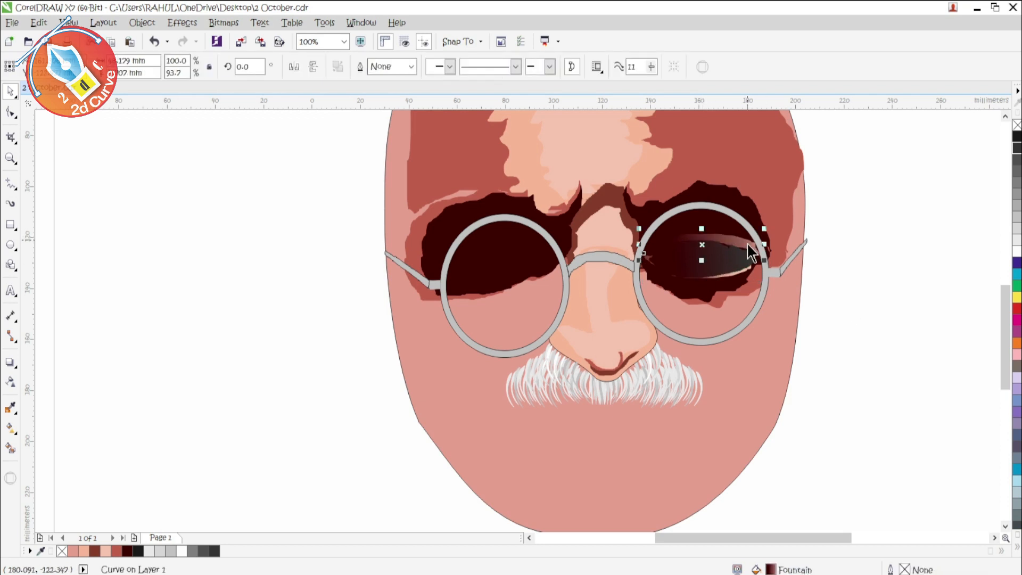
left_click(777, 428)
left_click(730, 276)
right_click(730, 276)
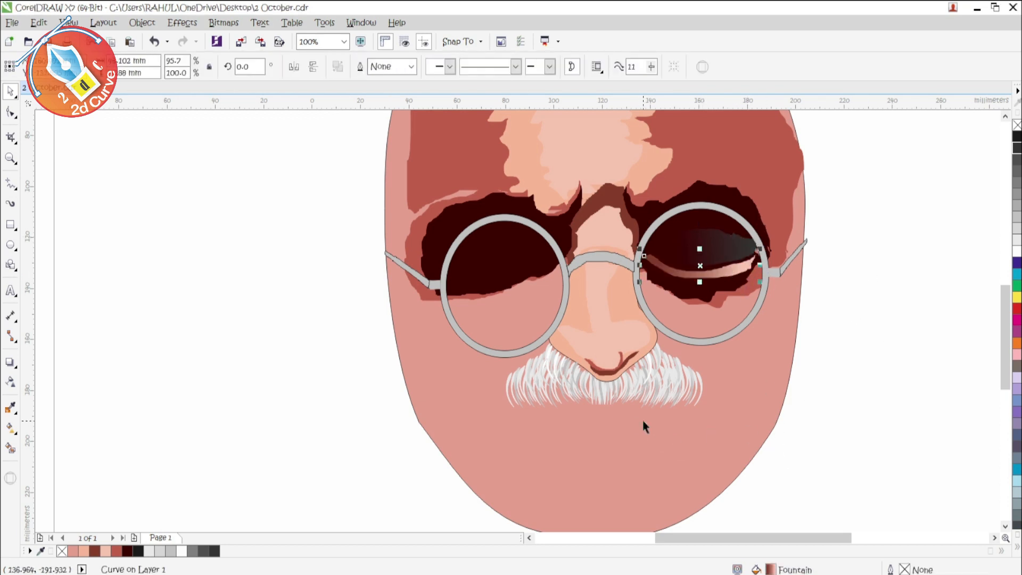
Nudge the dark eyeball shape slightly toward the nose so it fits between the right eyelids
left_click(643, 420)
left_click(754, 239)
key("Escape")
left_click(732, 261)
key("Left")
key("Left")
key("Left")
key("Left")
key("Left")
key("Left")
key("Left")
key("Left")
left_click(838, 310)
Draw an ellipse iris in the right eye, fill and outline it dark maroon (#390200), and bring the eyelids in front of it
key("F7")
left_click_drag(678, 241, 730, 290)
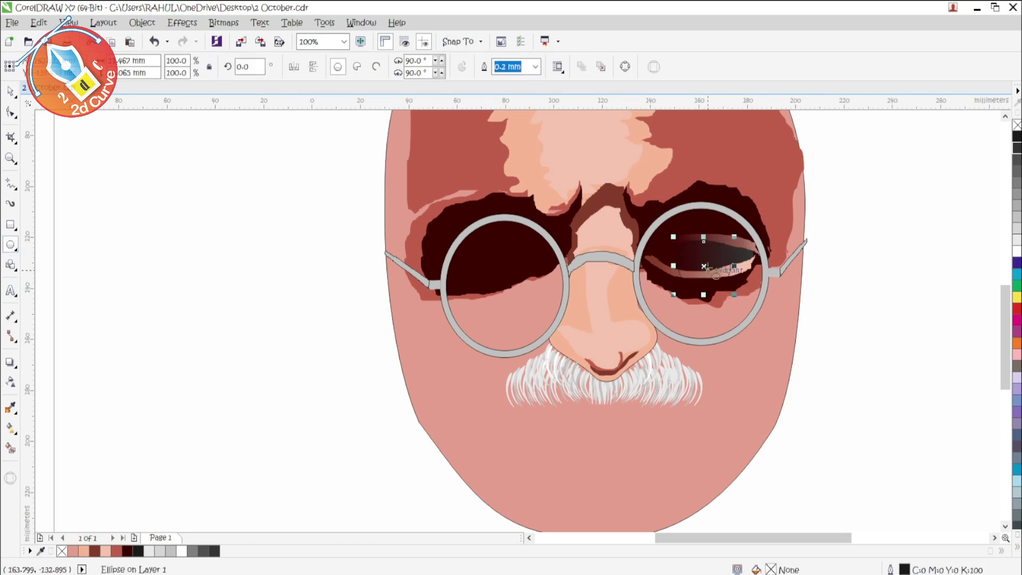
left_click(136, 552)
right_click(134, 551)
left_click(829, 306)
left_click(744, 276)
left_click(744, 273, "shift")
left_click(760, 255)
left_click(745, 244)
left_click(743, 269, "shift")
key("shift+Page_Up")
left_click(729, 256)
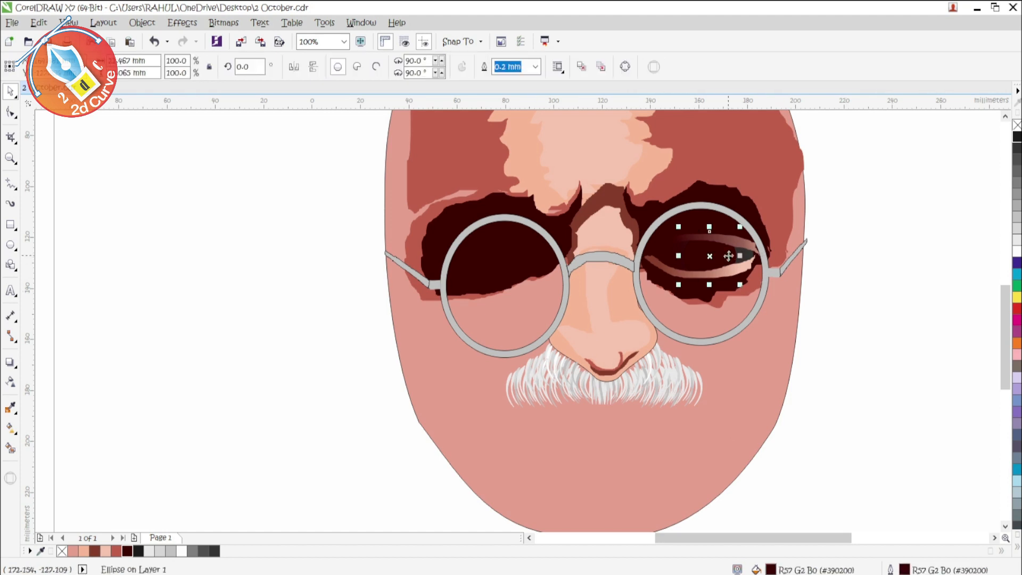
Draw a small upright ellipse on the right iris as a highlight and fill it white
key("F7")
scroll(718, 240, "up", 1)
left_click_drag(721, 253, 730, 267)
left_click(1017, 251)
key("Escape")
scroll(713, 279, "down", 2)
scroll(724, 284, "up", 1)
Adjust the fit of the right-eye parts within the lens and bring the overlapping part to the front
key("space")
left_click(686, 282)
left_click_drag(619, 274, 610, 272)
left_click(664, 347)
key("shift+Page_Up")
left_click(844, 346)
scroll(675, 312, "down", 1)
scroll(685, 285, "up", 1)
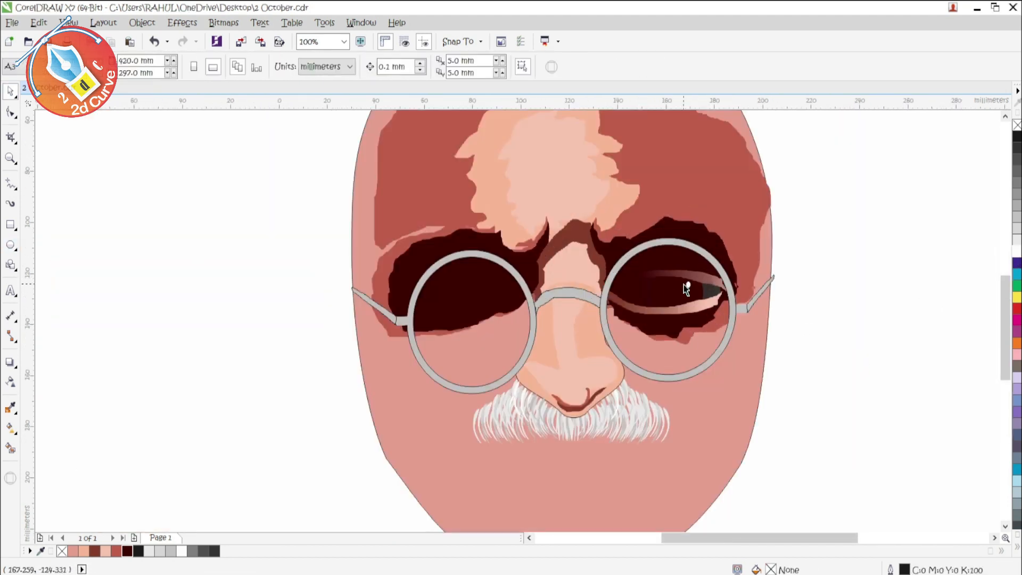
Copy the five right-eye parts across into the left lens
left_click(686, 277)
left_click_drag(799, 353, 576, 256)
left_click_drag(665, 292, 473, 296)
right_click(473, 296)
left_click(801, 389)
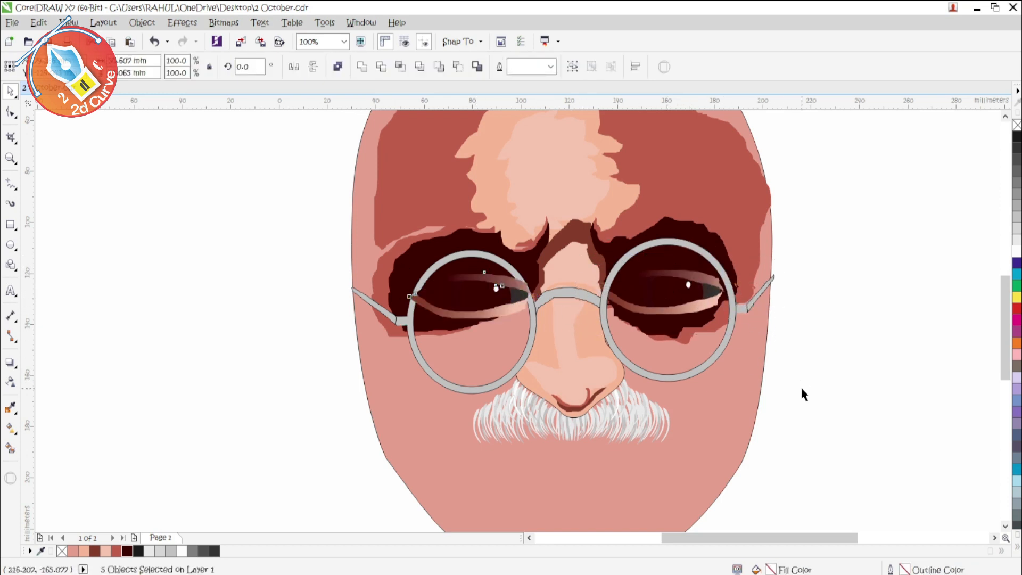
Fill the irises of both eyes with Black
left_click(523, 354)
key("Escape")
left_click(463, 297)
left_click(1017, 137)
key("ctrl+z")
left_click(673, 294)
left_click(1017, 138)
key("Escape")
left_click(479, 298)
left_click(1017, 138)
Shift the right upper eyelid slightly upward and fade the lower eyelid's inner end with a transparency
left_click_drag(688, 276, 685, 269)
left_click(671, 310)
left_click(11, 382)
left_click_drag(695, 316, 705, 320)
key("space")
left_click(791, 329)
scroll(791, 329, "down", 1)
scroll(751, 307, "up", 1)
Extend the left eyeball's gradient toward the temple, fill the left upper eyelid dark maroon (#390200) and nudge it down
left_click(554, 314)
left_click(11, 428)
left_click_drag(478, 313, 442, 313)
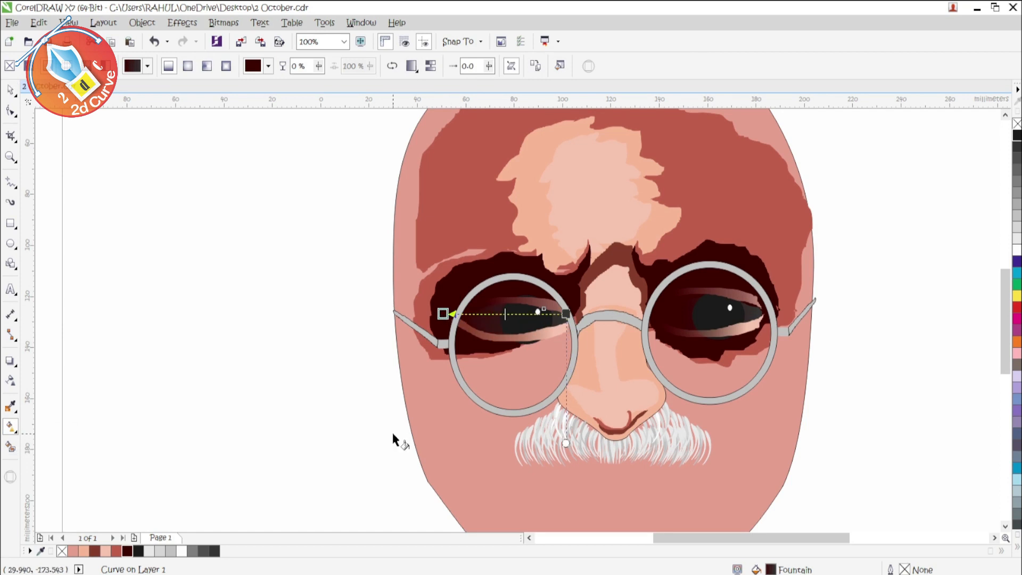
key("space")
key("Escape")
scroll(581, 333, "down", 1)
scroll(540, 315, "up", 1)
left_click(536, 316)
left_click(127, 551)
key("Down")
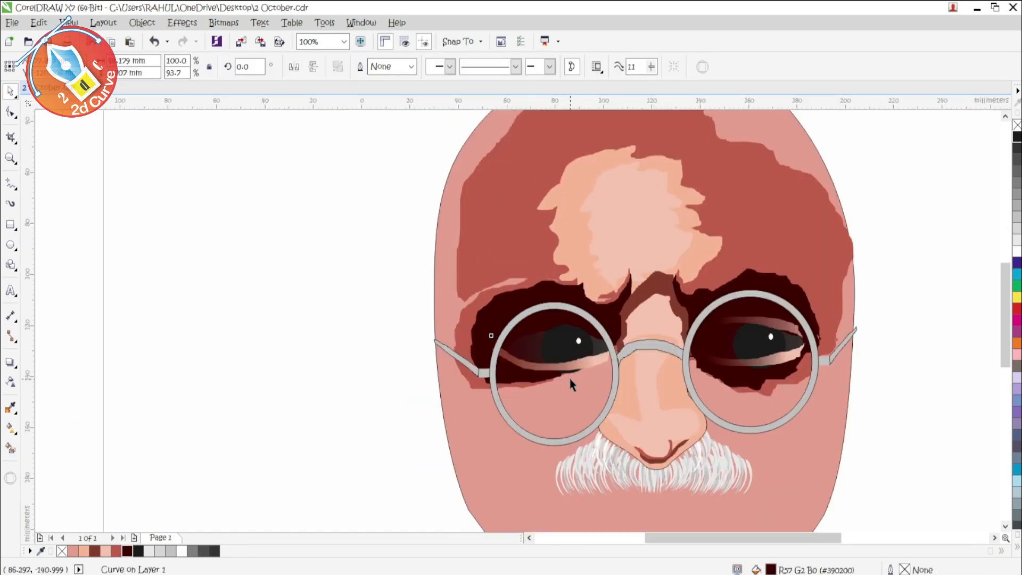
scroll(665, 383, "down", 1)
left_click(798, 434)
left_click(616, 365)
left_click(815, 439)
left_click(619, 362)
key("Escape")
scroll(734, 446, "up", 1)
scroll(737, 351, "down", 1)
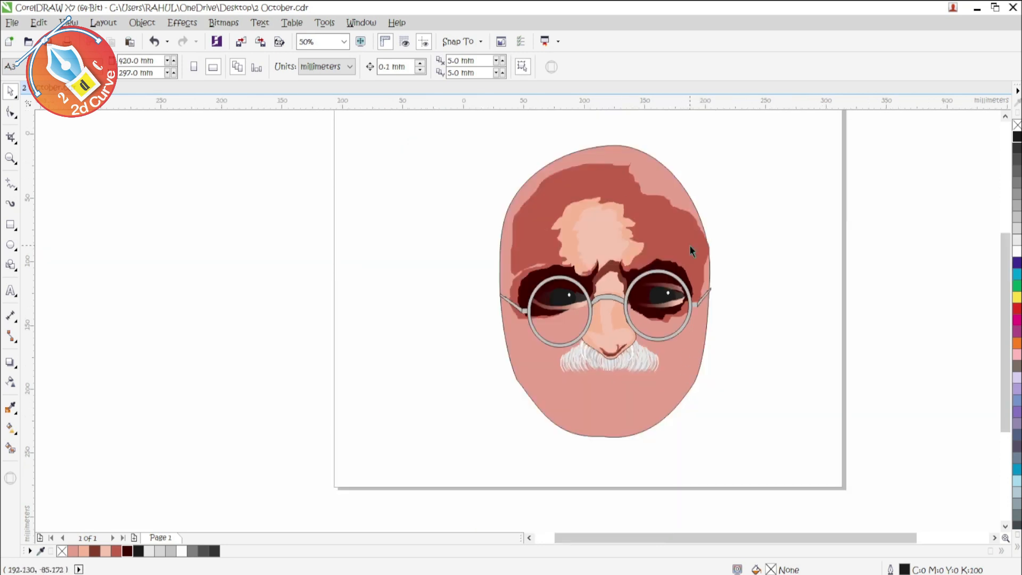
Create freehand eyebrows above both lenses, fill and outline them brown, and set the left one in place
key("F5")
scroll(620, 264, "up", 1)
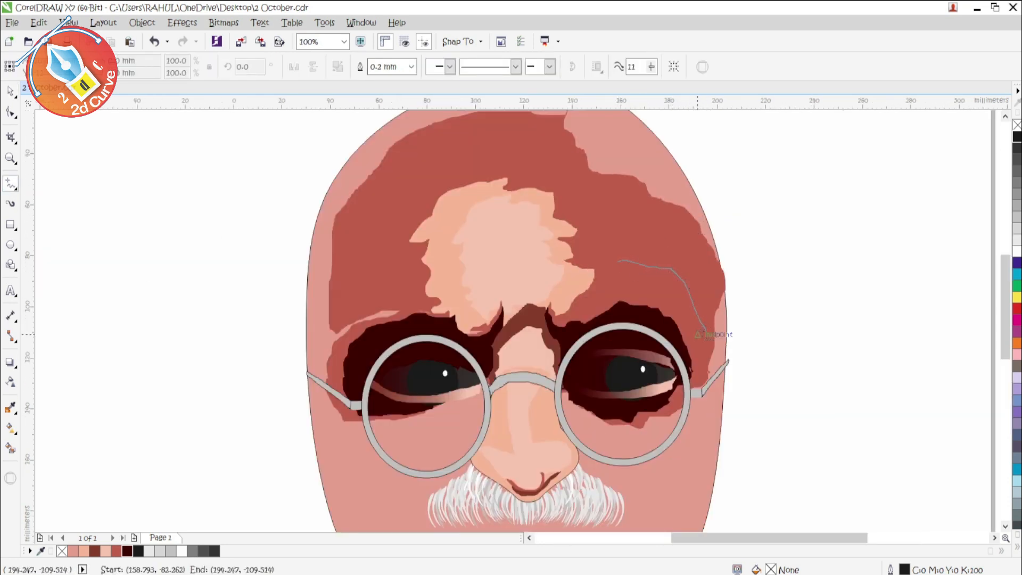
left_click(95, 550)
left_click_drag(605, 268, 512, 281)
right_click(94, 551)
scroll(671, 282, "down", 1)
left_click(335, 293)
mouse_move(543, 284)
left_mouse_down()
mouse_move(426, 283)
mouse_move(524, 285)
left_mouse_up()
left_click(468, 266)
Stretch both the peach and the lighter forehead highlight shapes upward toward the top of the head
left_click(556, 258)
left_click_drag(586, 226, 588, 192)
left_click(588, 255)
left_click_drag(588, 231, 588, 211)
left_click(704, 293)
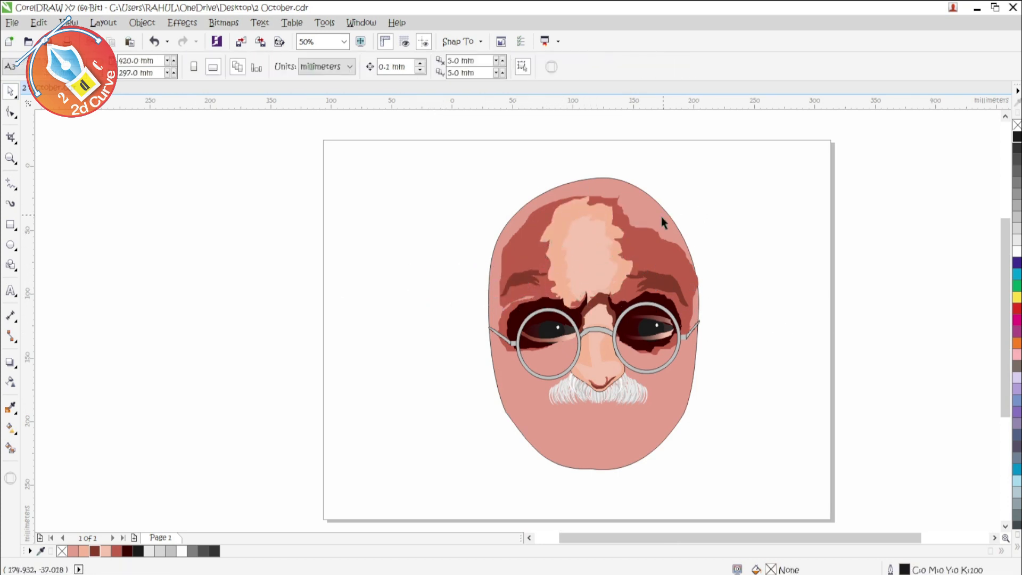
Draw a closed freehand ear on the face's left side, fill it peach (#F5B997), scale it down and place it against the head
key("F5")
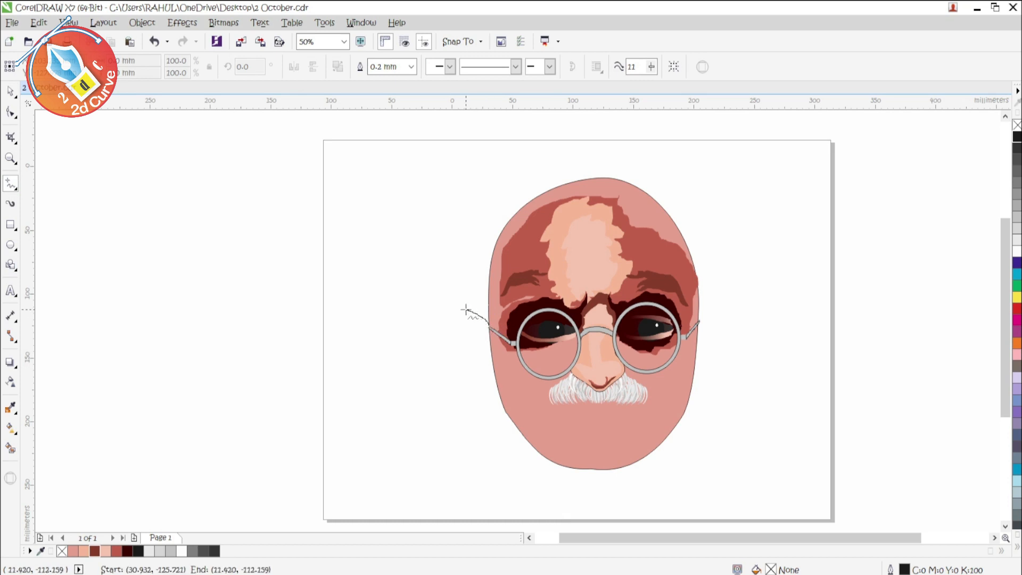
left_click_drag(497, 348, 488, 325)
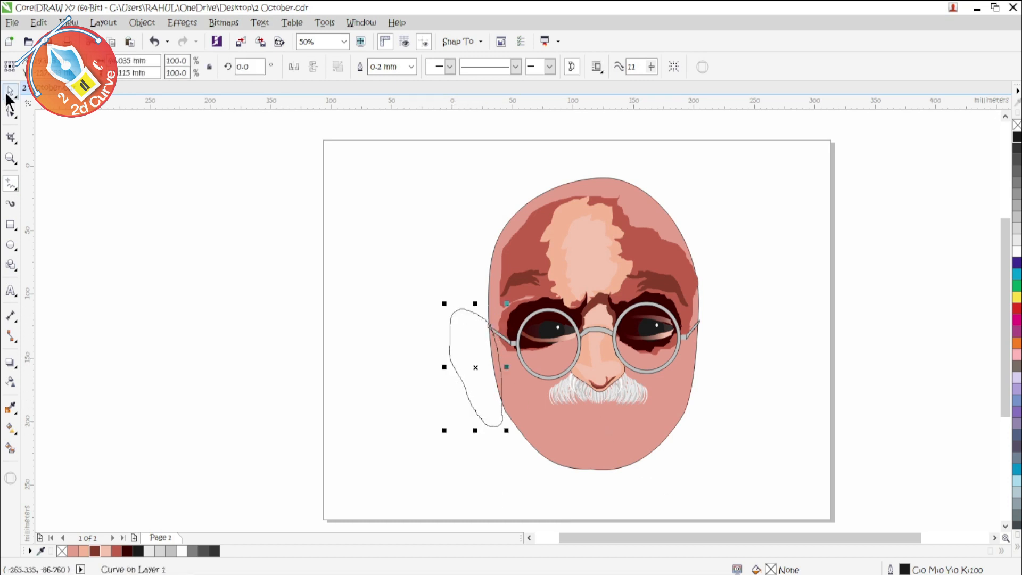
left_click(9, 93)
left_click(83, 551)
left_click_drag(506, 430, 500, 417)
left_click_drag(482, 389, 484, 386)
Reshape the upper contour of the left ear by its nodes and recolour the ear with the face's pink skin tone
scroll(479, 330, "up", 2)
key("F10")
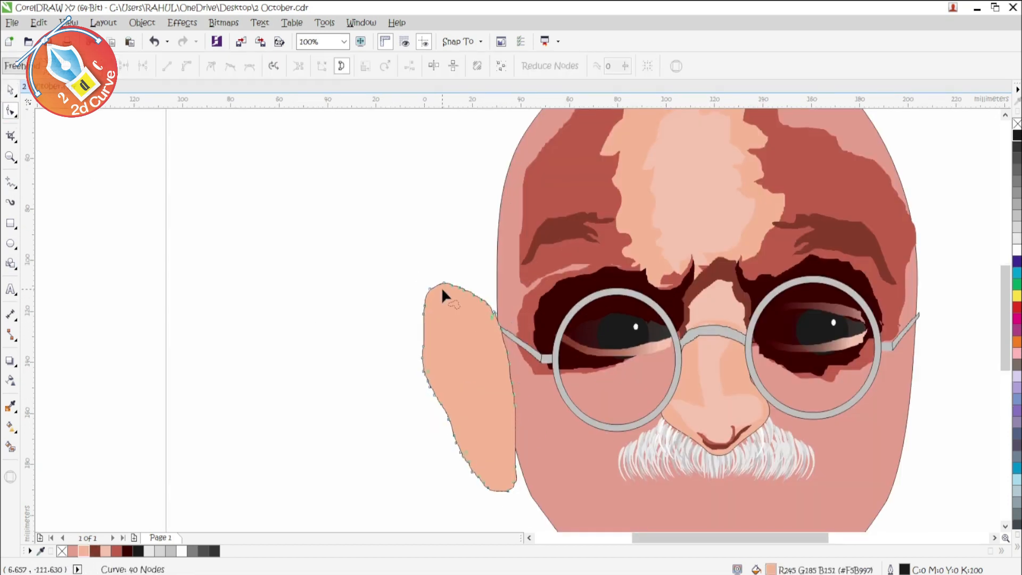
left_click_drag(474, 308, 432, 334)
left_click_drag(385, 267, 397, 244)
left_click_drag(487, 275, 482, 269)
left_click(314, 384)
left_click(9, 91)
left_click(426, 260)
scroll(426, 260, "down", 1)
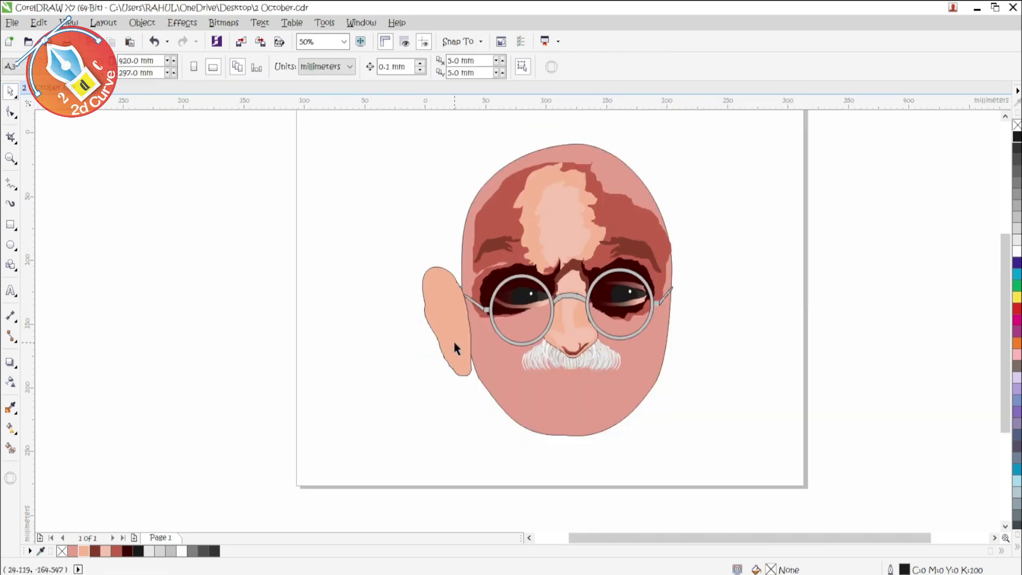
left_click(454, 344)
left_click(72, 551)
Draw a closed freehand inner contour inside the left ear and fill and outline it dark brown (#833B25)
scroll(453, 319, "up", 1)
key("F5")
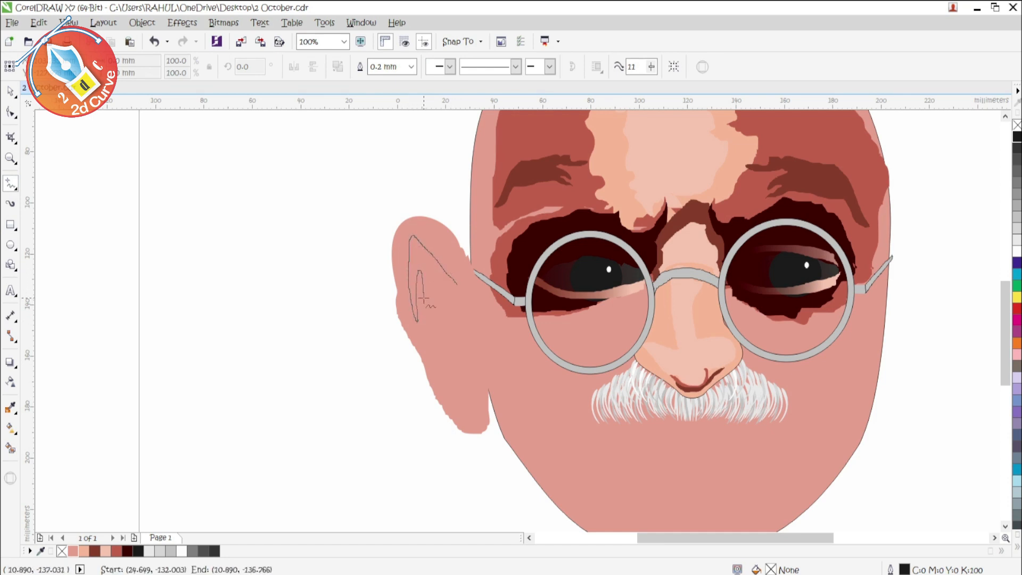
left_click_drag(457, 284, 456, 284)
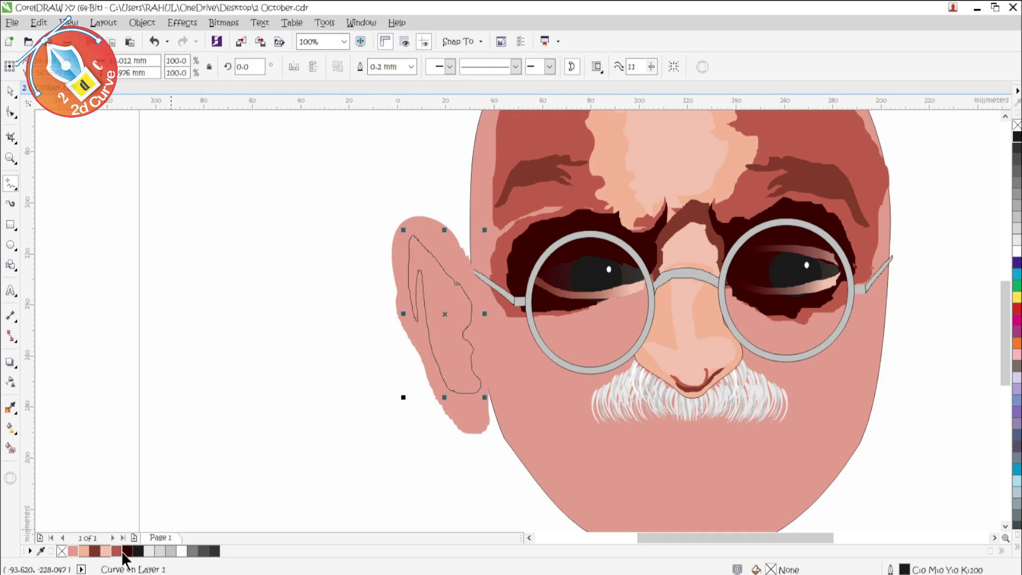
left_click(94, 551)
right_click(95, 551)
Duplicate the left inner-ear shape, scale the copy down inside the brown one and colour it light pink
right_click(468, 355)
left_click(116, 551)
left_click_drag(484, 399, 475, 379)
right_click(116, 551)
left_click(105, 551)
scroll(443, 348, "down", 1)
Duplicate the complete left ear to the right side of the head, mirror it and nudge it up into place
left_click_drag(348, 264, 480, 405)
right_click(648, 320)
left_click_drag(444, 337, 685, 320)
left_click(294, 67)
left_click_drag(688, 358, 683, 364)
key("Up")
key("Up")
key("Up")
key("Up")
key("Up")
key("Up")
key("Up")
key("Up")
key("Up")
key("Up")
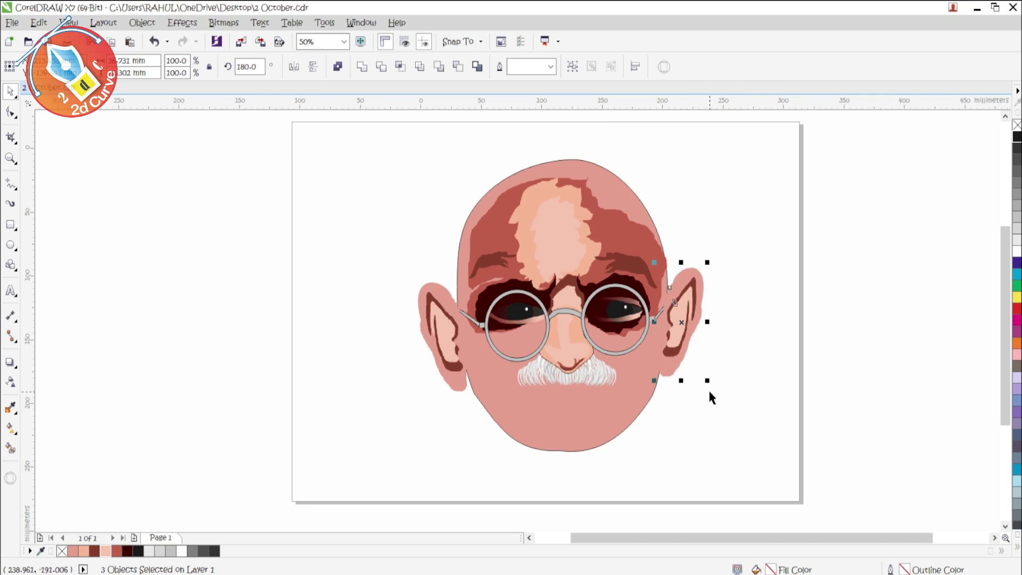
left_click(709, 393)
Bring the right temple arm of the glasses in front of the ear
scroll(661, 312, "up", 1)
left_click(661, 312)
left_click(656, 315)
key("shift+Page_Up")
key("Escape")
scroll(446, 375, "down", 1)
left_click_drag(279, 289, 388, 461)
key("Escape")
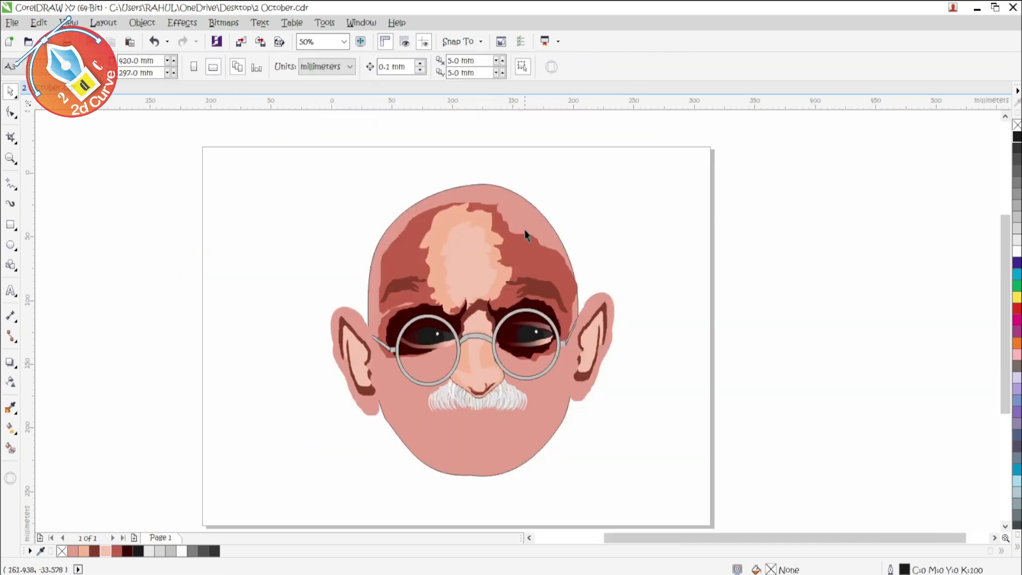
Draw a closed freehand cheek shape beneath the left lens and fill and outline it peach (#F5B997)
key("F5")
scroll(490, 374, "up", 4)
scroll(489, 372, "down", 4)
scroll(524, 375, "up", 1)
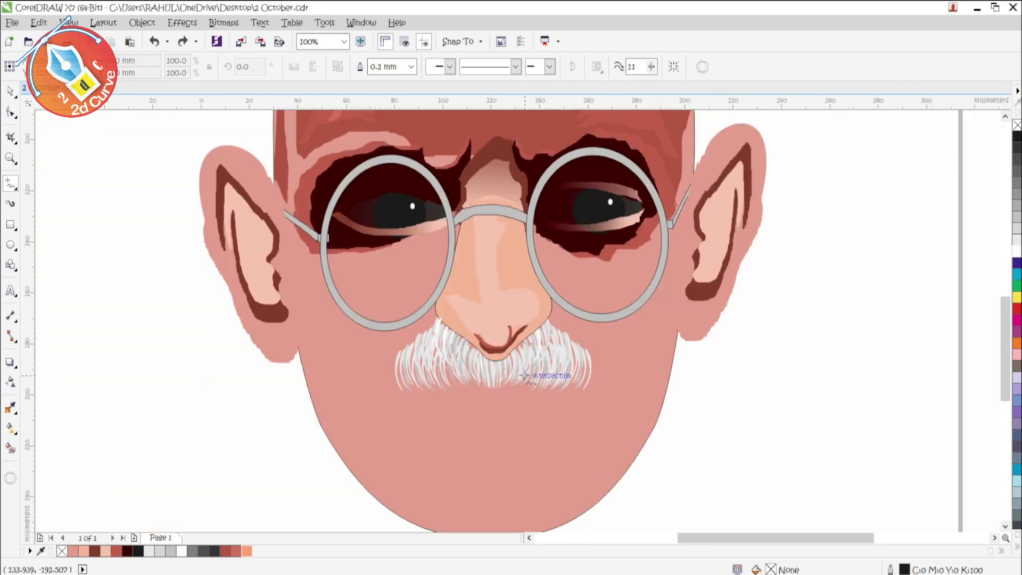
left_click(10, 91)
key("F5")
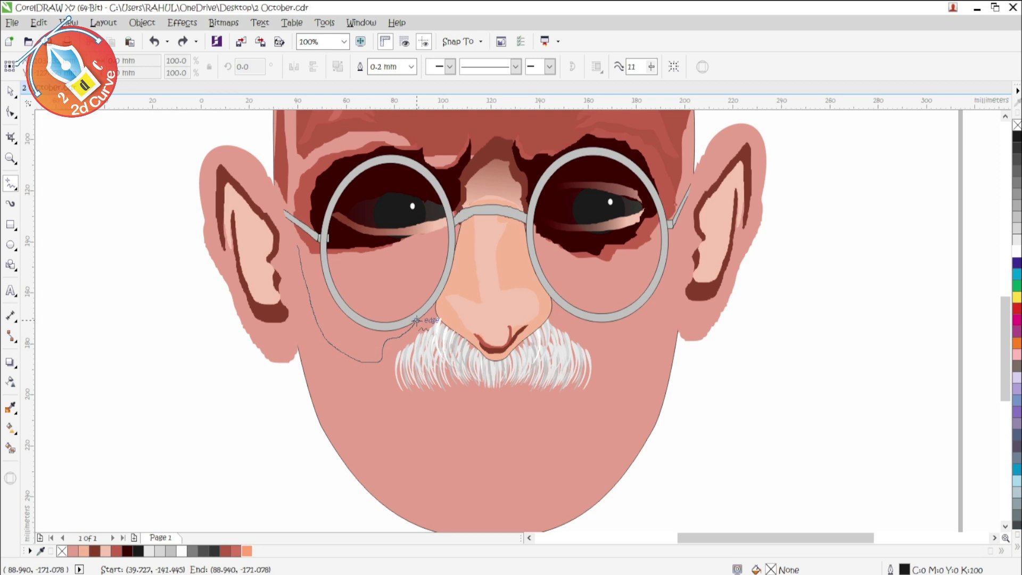
left_click_drag(296, 245, 296, 245)
left_click(84, 550)
right_click(83, 551)
key("space")
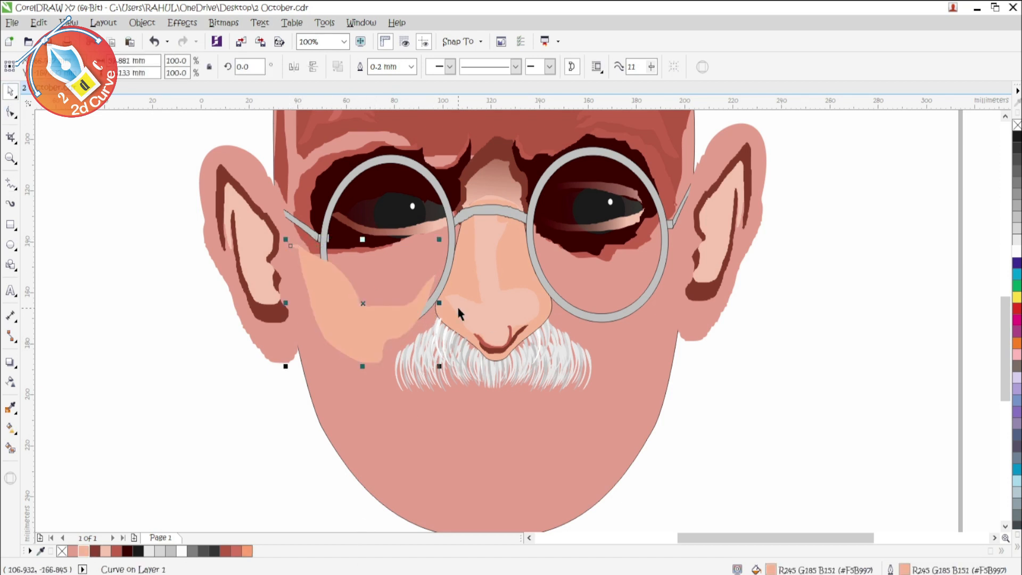
Bring the left lens ring to the front, above the peach cheek shape
scroll(322, 242, "up", 1)
left_click(306, 226)
left_click(329, 238)
left_click(585, 283)
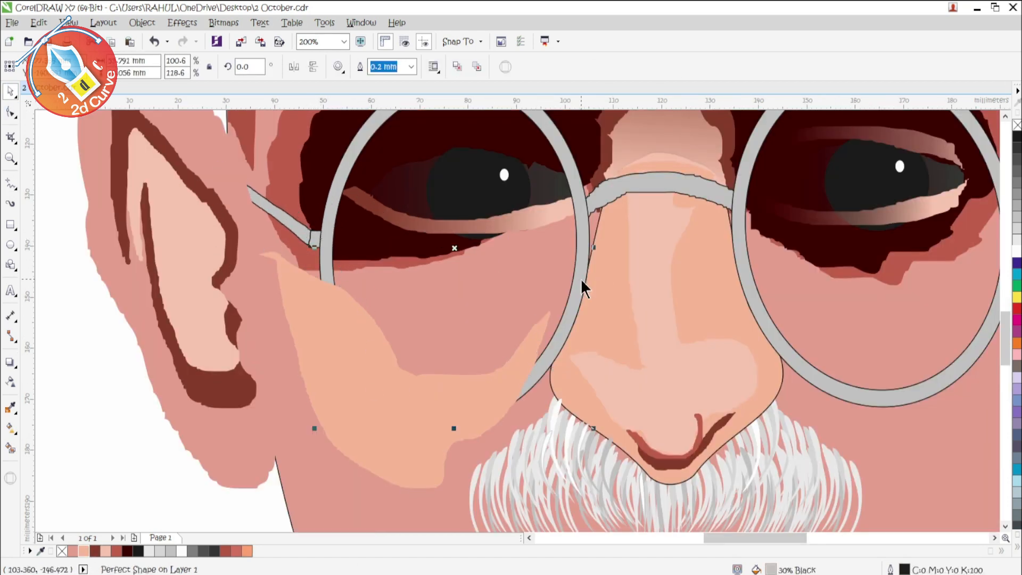
key("shift+Page_Up")
Duplicate the peach cheek shape at about 75% scale over its upper inner part and colour the copy light pink
scroll(511, 339, "down", 2)
left_click(653, 416)
scroll(484, 332, "up", 1)
left_click(506, 361)
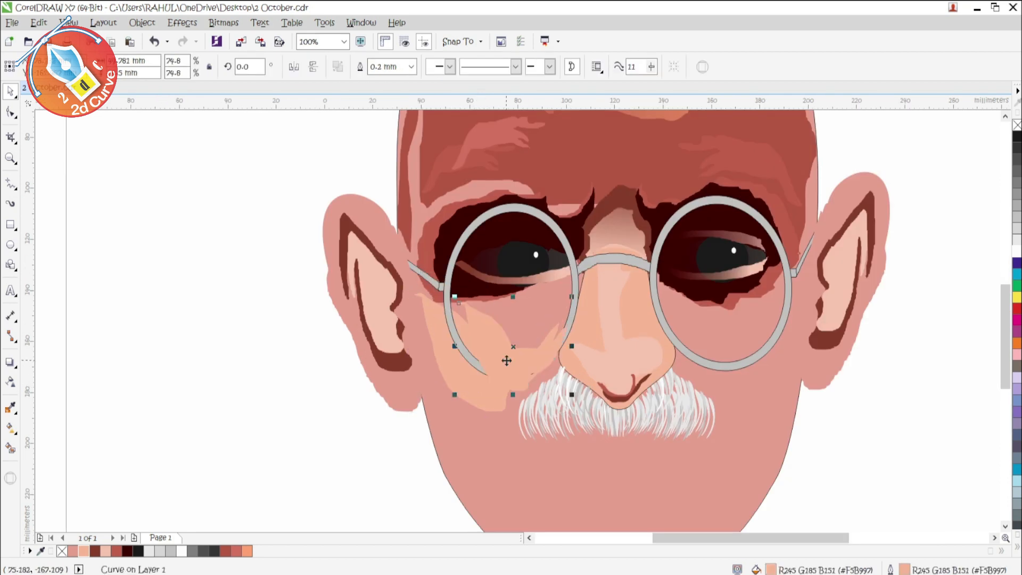
Apply a linear transparency to the peach cheek shape so it fades downward
left_click(10, 380)
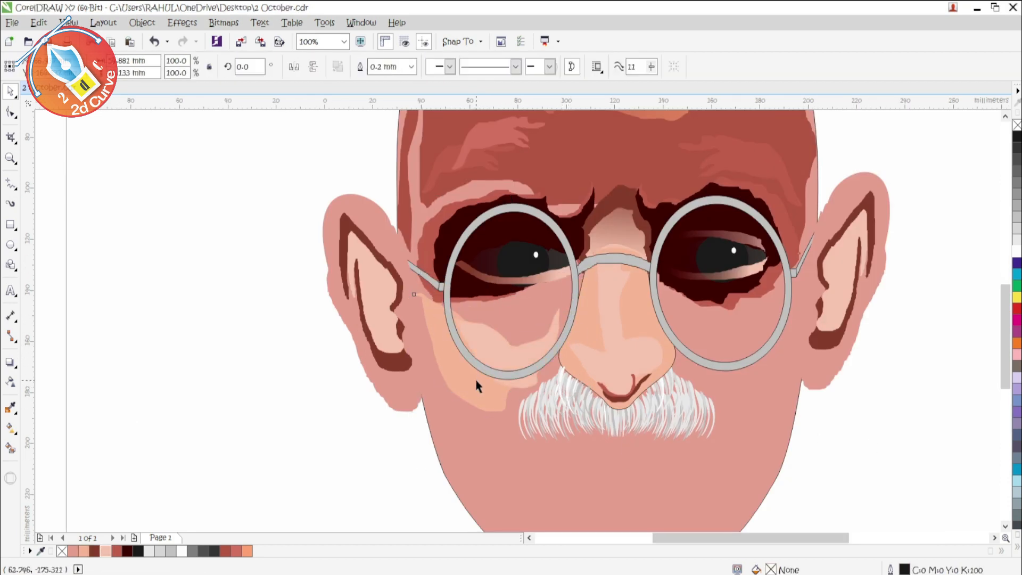
left_click_drag(469, 344, 475, 433)
key("space")
left_click(178, 239)
Apply a horizontal linear transparency to the lighter cheek highlight inside the left lens
scroll(268, 333, "down", 1)
scroll(402, 340, "up", 1)
left_click(402, 341)
key("space")
left_click_drag(346, 337, 586, 340)
key("space")
left_click(788, 400)
Select both left cheek shapes, duplicate them mirrored under the right lens and align them there
scroll(472, 333, "down", 1)
left_click(406, 358)
left_click(423, 339, "shift")
right_click(586, 341)
left_click_drag(537, 341, 609, 343)
left_click_drag(585, 341, 547, 343)
Bring the right lens ring in front of the mirrored cheek shapes
left_click(665, 379)
left_click(562, 302)
key("shift+Page_Up")
left_click(742, 359)
Draw a closed freehand shade under the left eye inside the lens and fill and outline it reddish brown
scroll(452, 325, "up", 1)
left_click(11, 184)
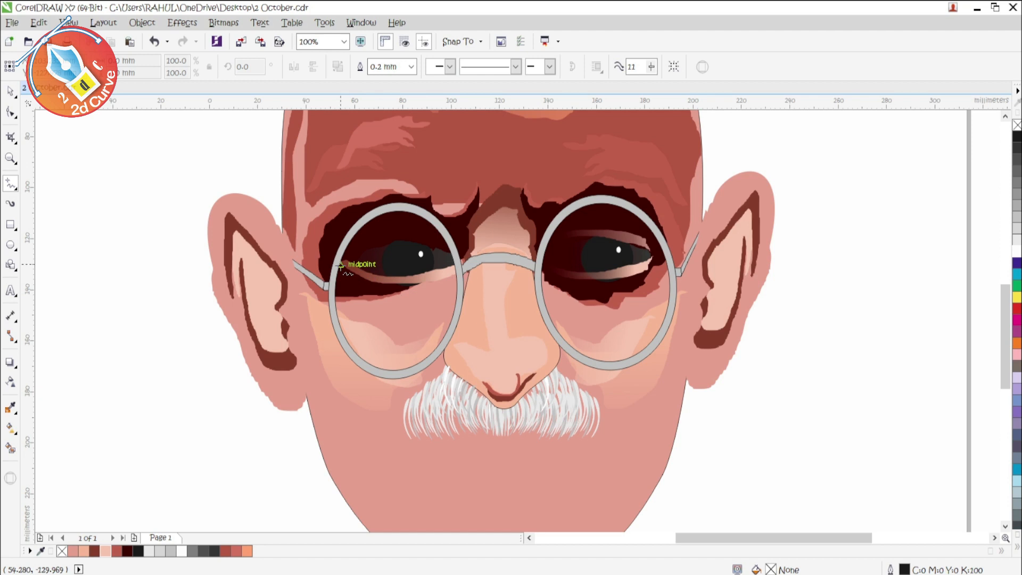
left_click_drag(341, 266, 343, 304)
left_click_drag(416, 278, 341, 263)
left_click(116, 553)
right_click(117, 552)
Widen the left under-eye shade slightly, keep the lens ring in front and send the shade back one level
left_click_drag(466, 286, 474, 285)
key("Escape")
left_click(459, 293)
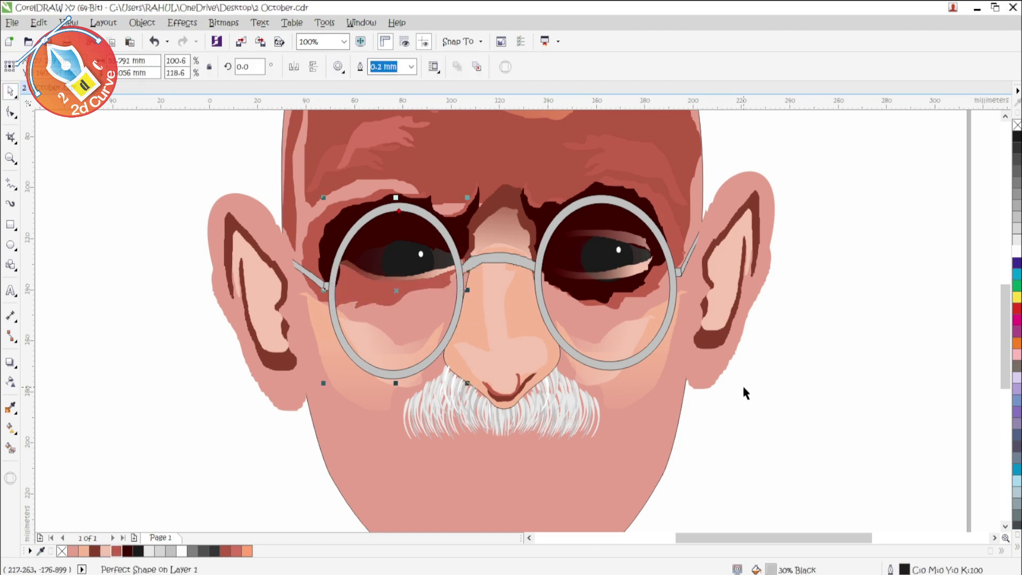
left_click(433, 286)
key("ctrl+Page_Down")
left_click(748, 415)
Duplicate the left under-eye shade slightly lower, colour the copy dark brown (#833B25) and stretch it to fit within the lens
scroll(772, 415, "down", 1)
scroll(763, 367, "up", 1)
left_click(369, 322)
left_click(830, 442)
left_click_drag(410, 343, 416, 349)
right_click(417, 348)
left_click(95, 552)
right_click(95, 551)
left_click_drag(490, 339, 477, 339)
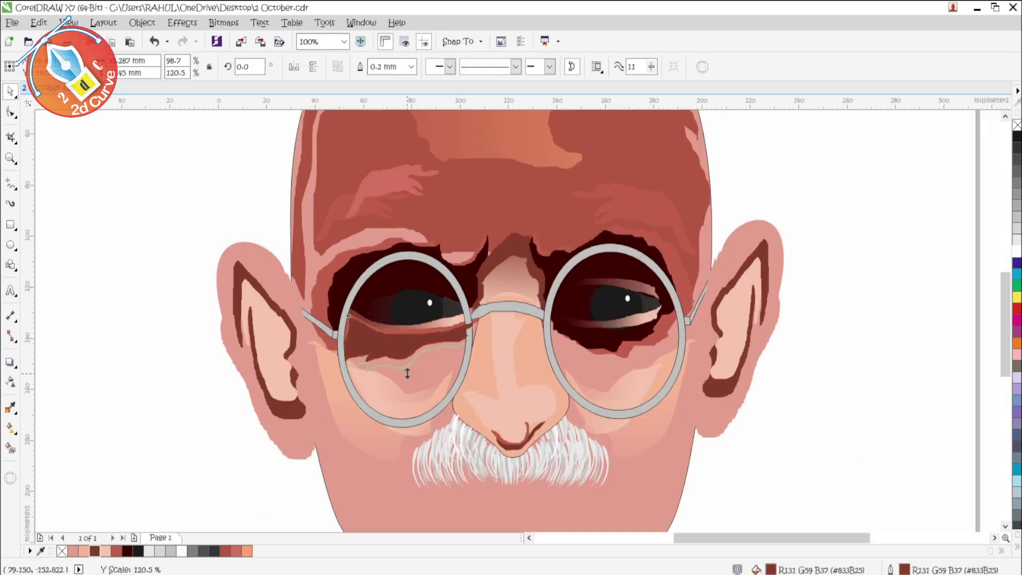
left_click_drag(408, 365, 408, 375)
left_click(452, 397)
key("Escape")
scroll(558, 352, "down", 1)
scroll(481, 348, "up", 1)
scroll(481, 348, "up", 1)
Select both left under-eye shades, duplicate them mirrored beneath the right eye and align them with the lens
left_click(483, 332)
left_click(452, 392, "shift")
left_click_drag(501, 367, 810, 387)
right_click(810, 387)
scroll(634, 373, "down", 1)
left_click_drag(645, 371, 766, 360)
left_click_drag(698, 358, 687, 359)
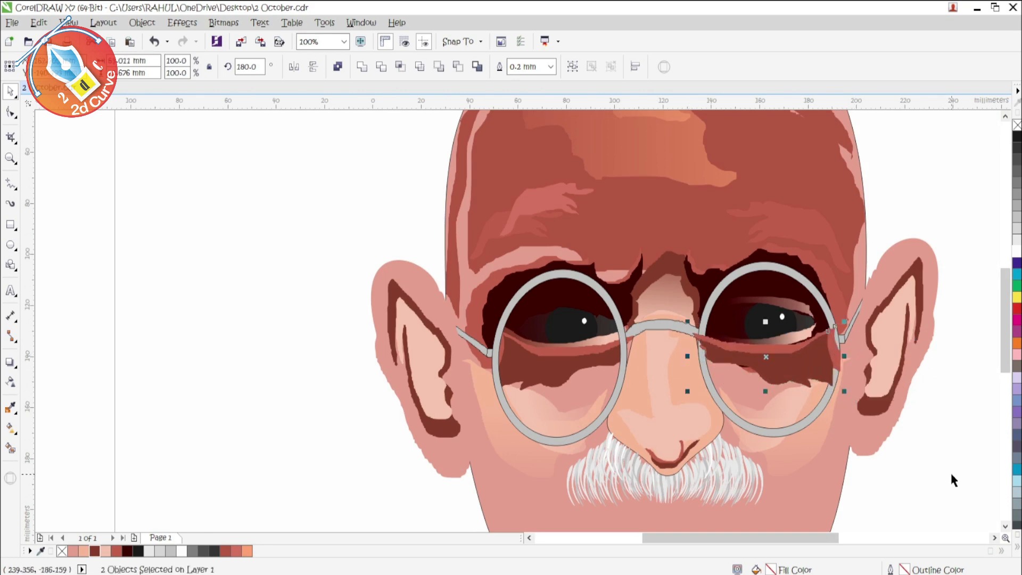
Bring the right lens ring in front of the mirrored under-eye shades
left_click(940, 473)
left_click(828, 309)
key("shift+Page_Up")
left_click(874, 257)
scroll(579, 367, "down", 1)
scroll(671, 368, "up", 1)
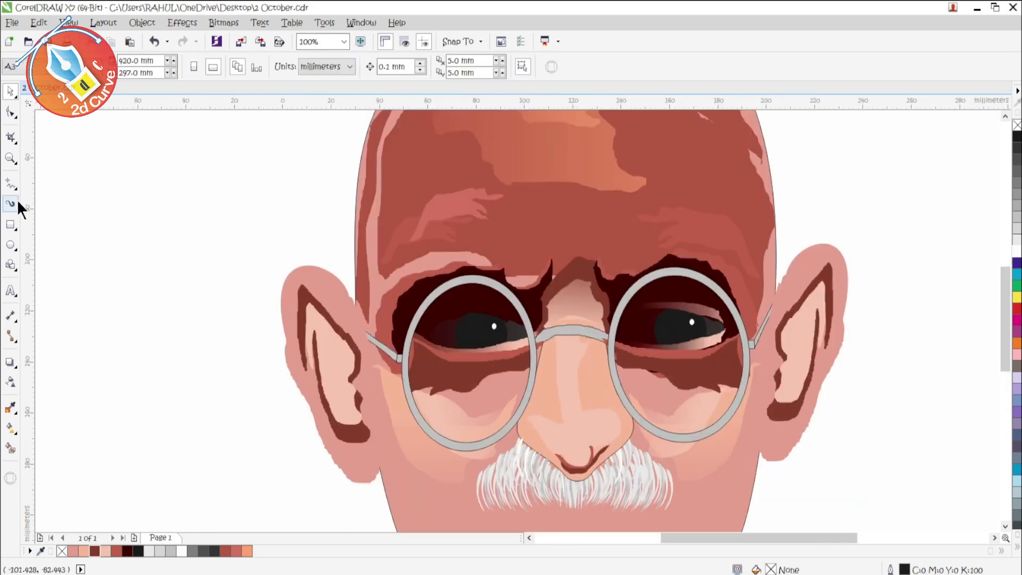
Draw a closed freehand smile line from the left lens down beside the moustache and colour it dark brown (#833B25)
scroll(638, 370, "down", 2)
scroll(715, 412, "up", 1)
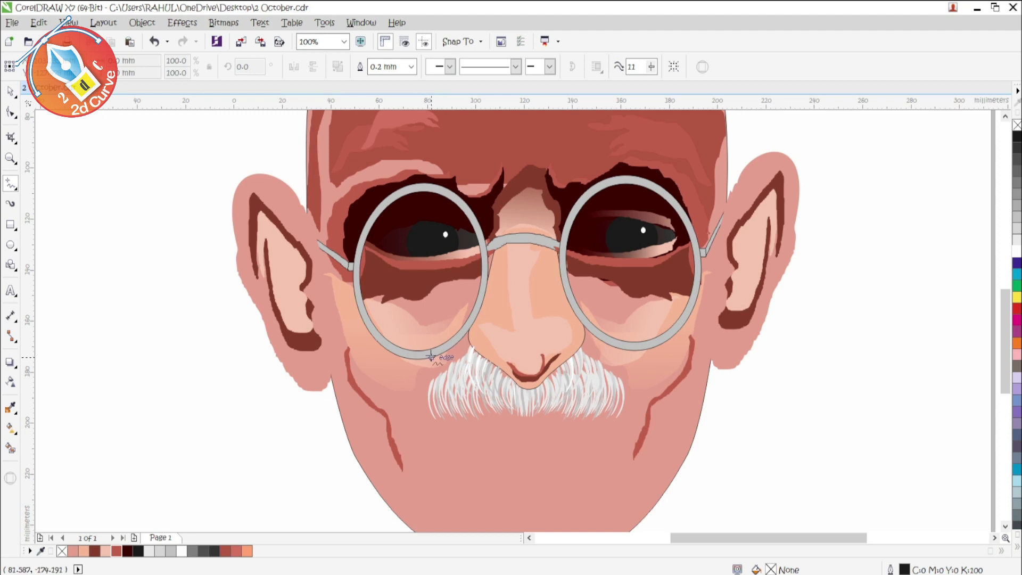
key("ctrl+z")
left_click_drag(430, 358, 430, 367)
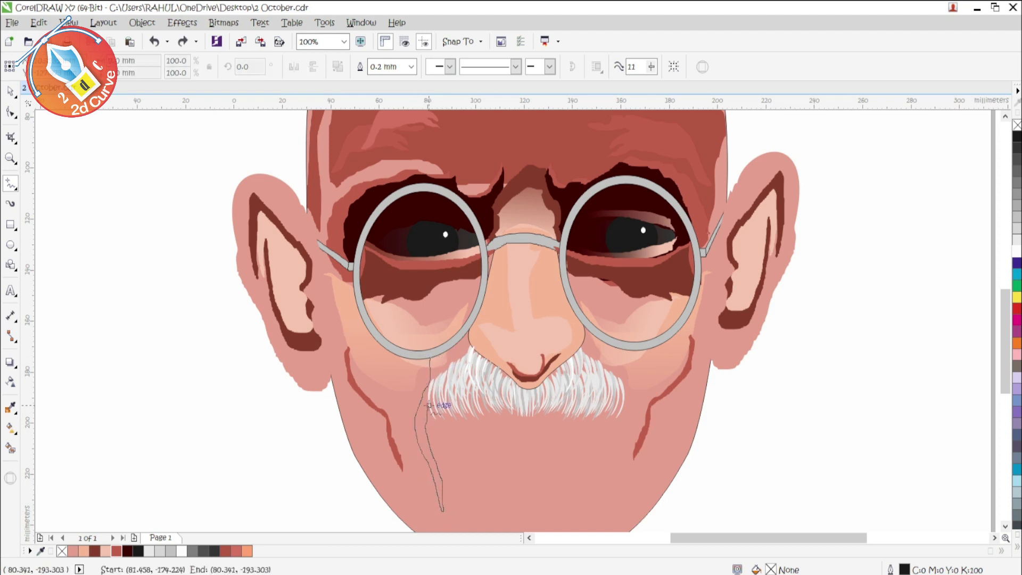
left_click_drag(451, 344, 431, 358)
left_click(117, 552)
right_click(117, 551)
left_click(95, 551)
scroll(421, 292, "down", 1)
Bring the left lens ring in front of the brown smile line
left_click(11, 91)
left_click(685, 374)
left_click(413, 324)
left_click(630, 424)
Select all the moustache hairs and shift the moustache slightly lower beneath the nose
scroll(421, 327, "up", 1)
left_click_drag(716, 445, 408, 307)
scroll(539, 319, "up", 3)
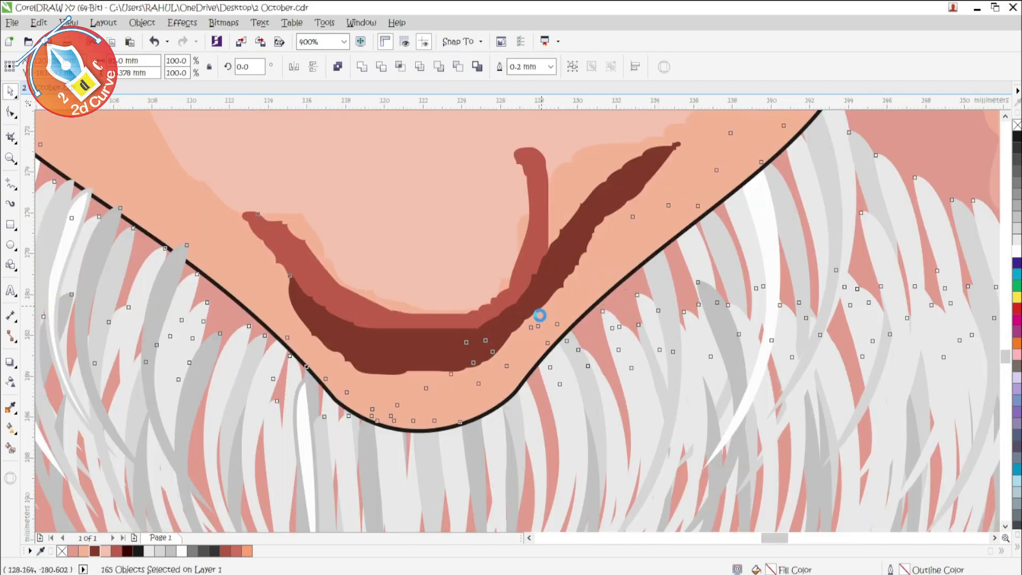
scroll(522, 283, "down", 2)
key("ctrl+z")
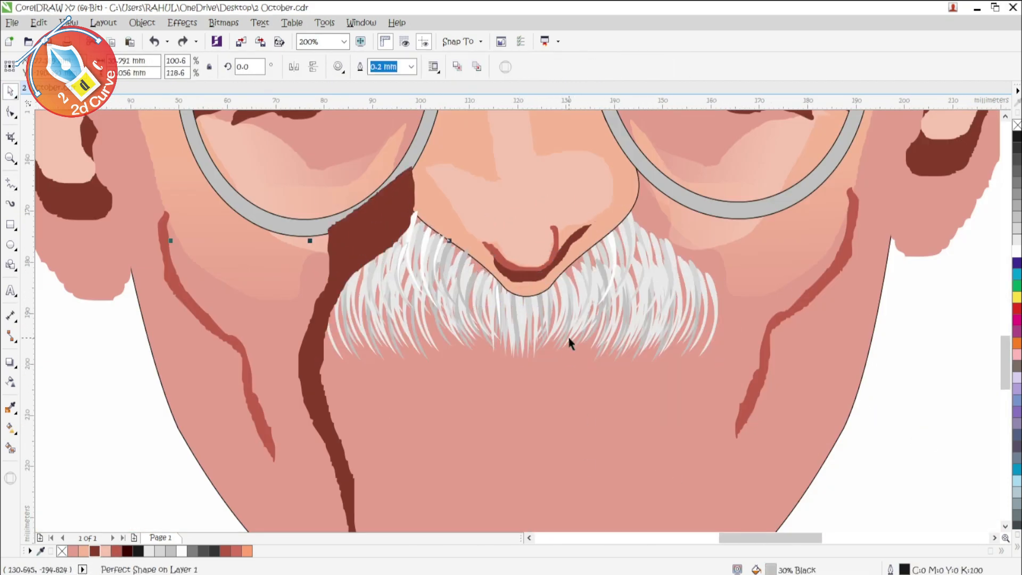
key("ctrl+shift+z")
key("ctrl+shift+z")
left_click_drag(554, 343, 528, 294)
left_click(894, 418)
scroll(537, 376, "down", 2)
Draw a closed freehand shadow under the nose and down the right side of the moustache, coloured dark maroon (#390200)
left_click(486, 375)
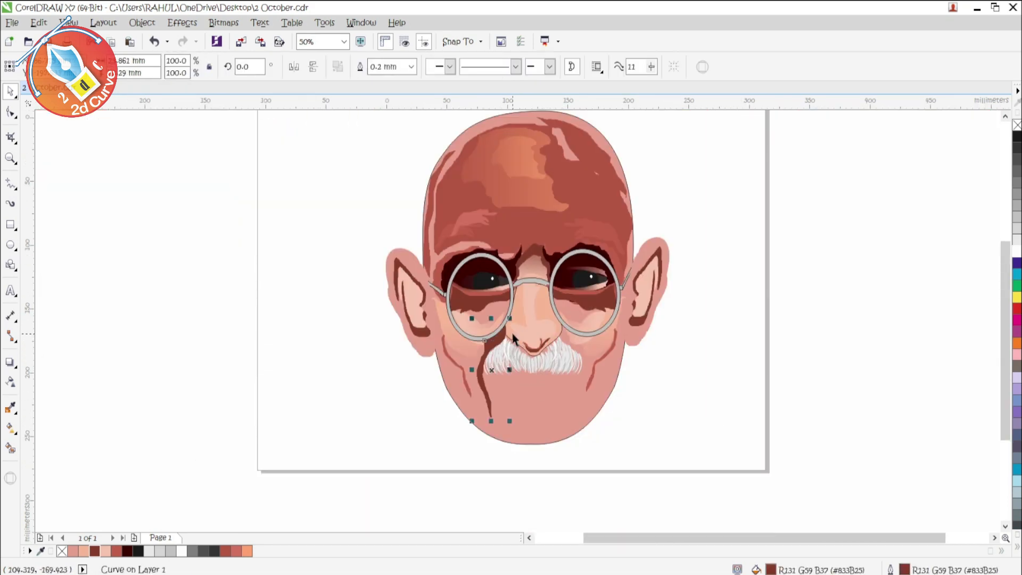
scroll(544, 356, "up", 2)
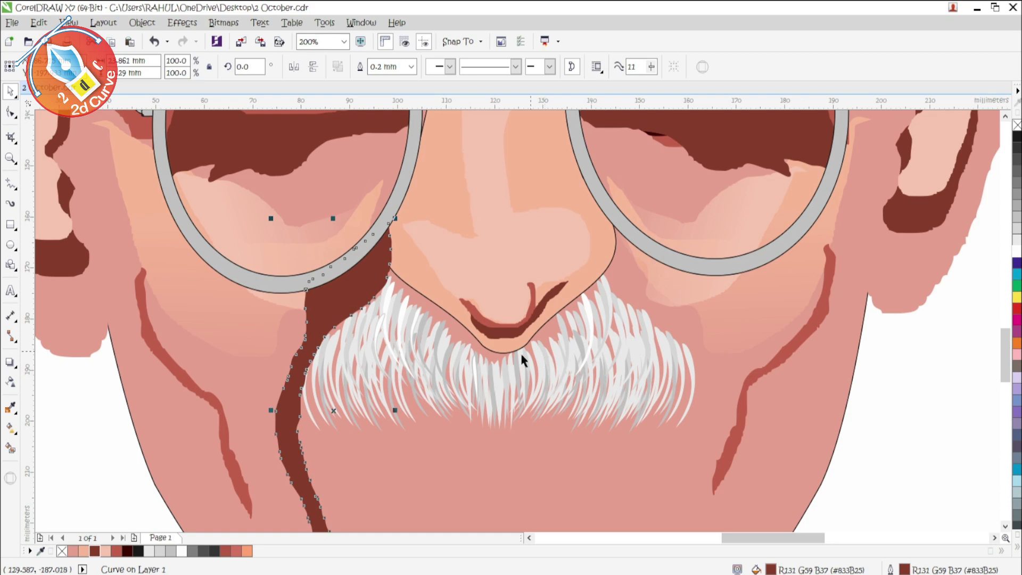
key("Escape")
scroll(544, 357, "down", 1)
scroll(505, 338, "up", 1)
key("F5")
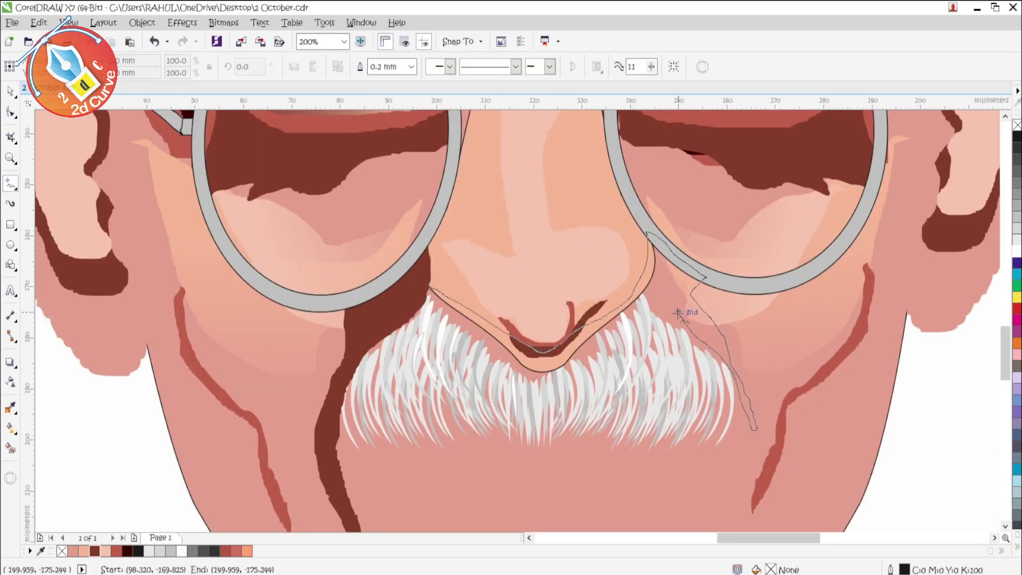
left_click_drag(495, 354, 429, 287)
left_click(127, 551)
right_click(127, 551)
Group all the moustache hairs and bring the group in front of everything else
left_click(11, 92)
mouse_move(910, 520)
left_mouse_down()
mouse_move(256, 298)
mouse_move(241, 284)
left_mouse_up()
scroll(553, 330, "up", 1)
key("ctrl+g")
scroll(645, 331, "down", 1)
key("shift+Page_Up")
scroll(684, 367, "down", 1)
Send the dark shadow beside the moustache back three levels and nudge it slightly downward
left_click(689, 308)
key("ctrl+Page_Down")
key("ctrl+Page_Down")
key("ctrl+Page_Down")
key("Down")
key("Down")
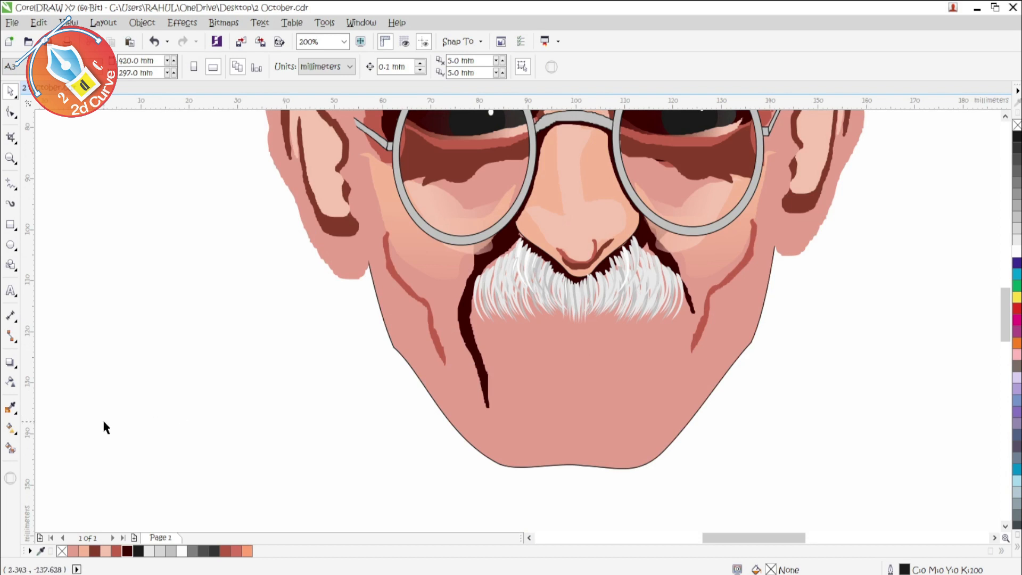
Draw a closed freehand highlight on the nose and give it a light peach fill and outline
left_click(11, 183)
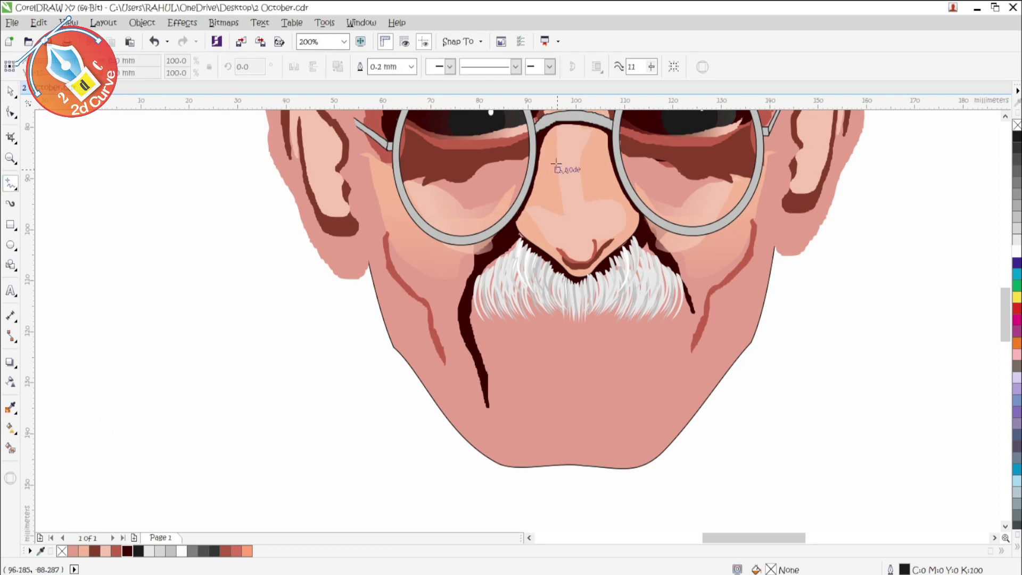
left_click_drag(545, 205, 547, 207)
left_click(1016, 346)
right_click(1016, 346)
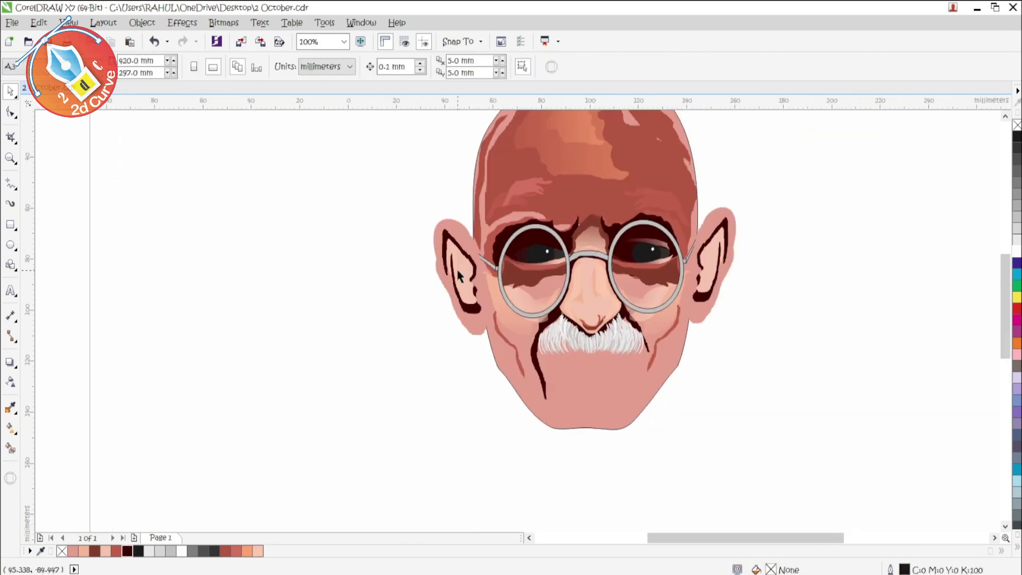
Make a slightly larger brown (#833B25) version of the left ear's dark inner crease to edge it
left_click(459, 276)
left_click(460, 352)
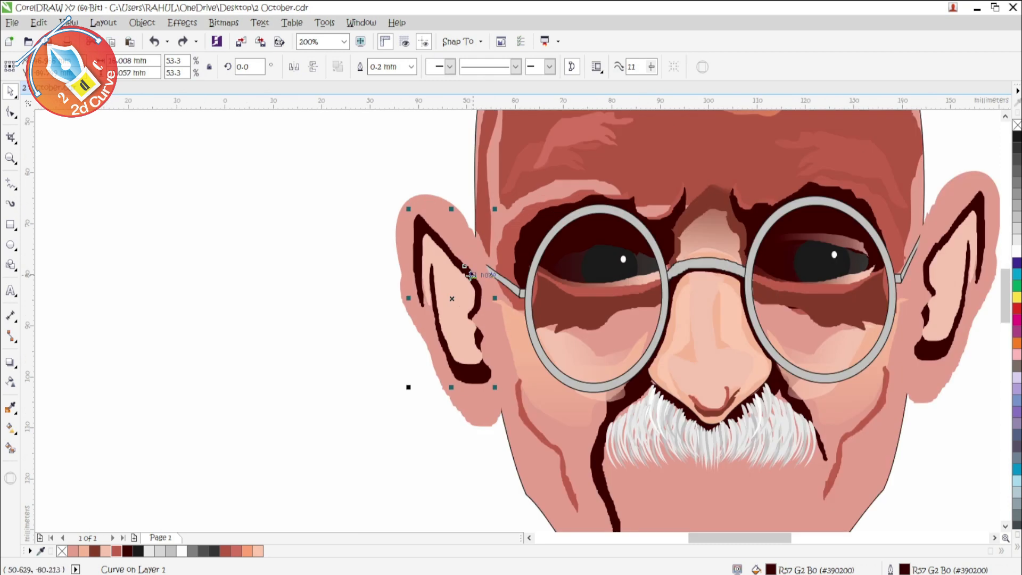
left_click_drag(495, 209, 501, 205)
left_click_drag(458, 319, 344, 324)
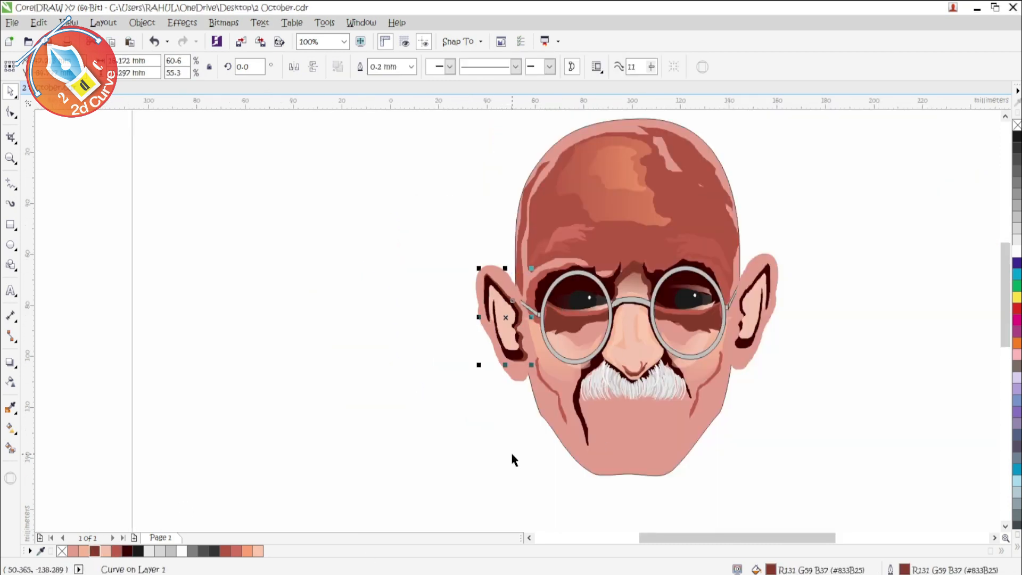
left_click(823, 316)
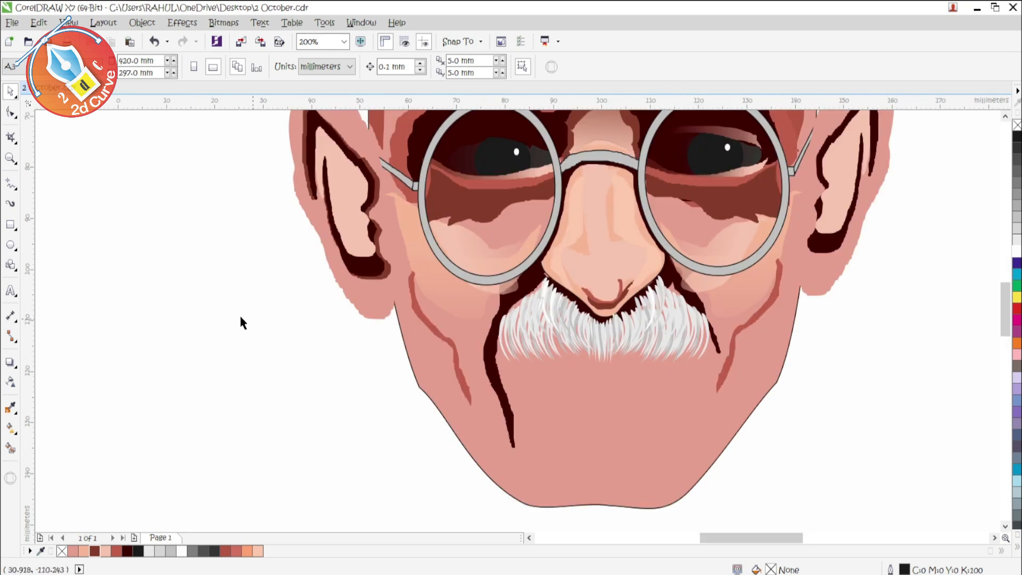
Draw a closed freehand lower lip beneath the moustache and colour it light pink (#F4C6AF)
key("F5")
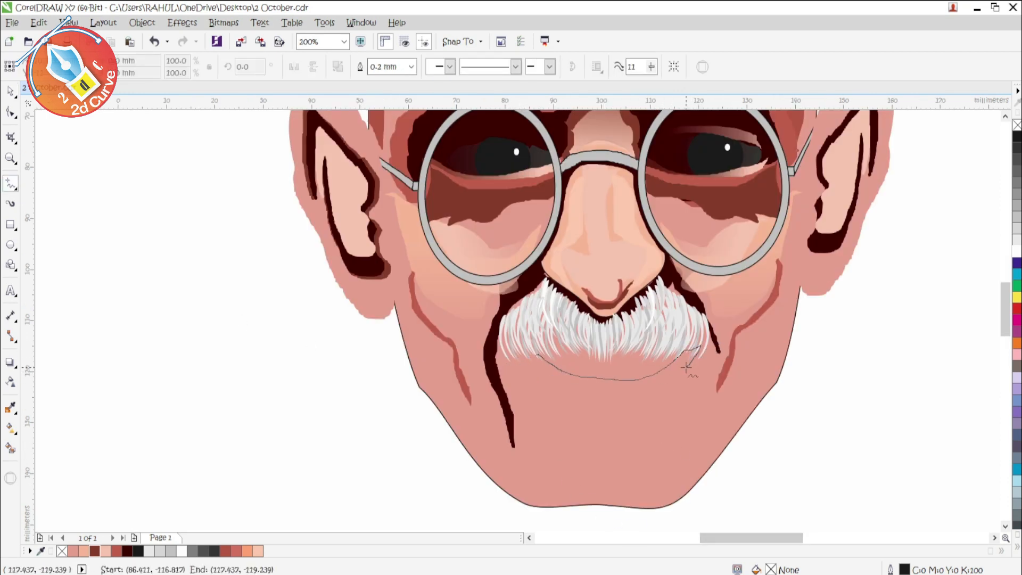
left_click_drag(616, 390, 537, 355)
left_click(106, 551)
right_click(106, 551)
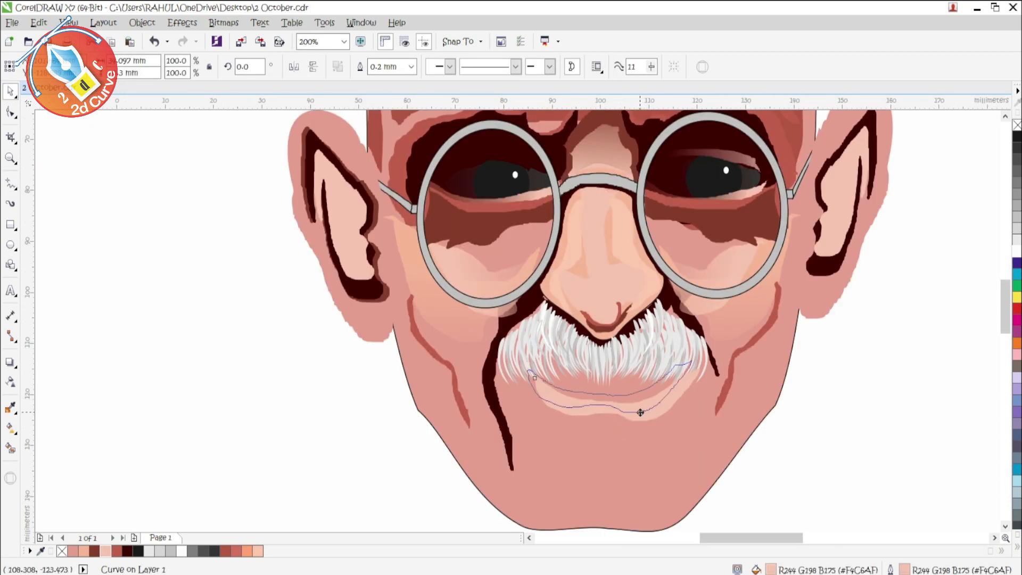
Draw the mouth opening above the lower lip in dark brown and bring the moustache in front of it
mouse_move(531, 356)
left_mouse_down()
mouse_move(628, 403)
mouse_move(531, 355)
mouse_move(568, 418)
mouse_move(477, 367)
left_mouse_up()
left_click(95, 551)
right_click(94, 550)
left_click(11, 93)
left_click(556, 328)
key("shift+Page_Up")
scroll(548, 432, "down", 1)
scroll(546, 432, "up", 1)
Draw a freehand shade along the underside of the lower lip and colour it red-brown (#BE5F4B)
left_click(11, 184)
left_click(117, 551)
right_click(117, 550)
scroll(602, 368, "down", 1)
scroll(592, 375, "up", 1)
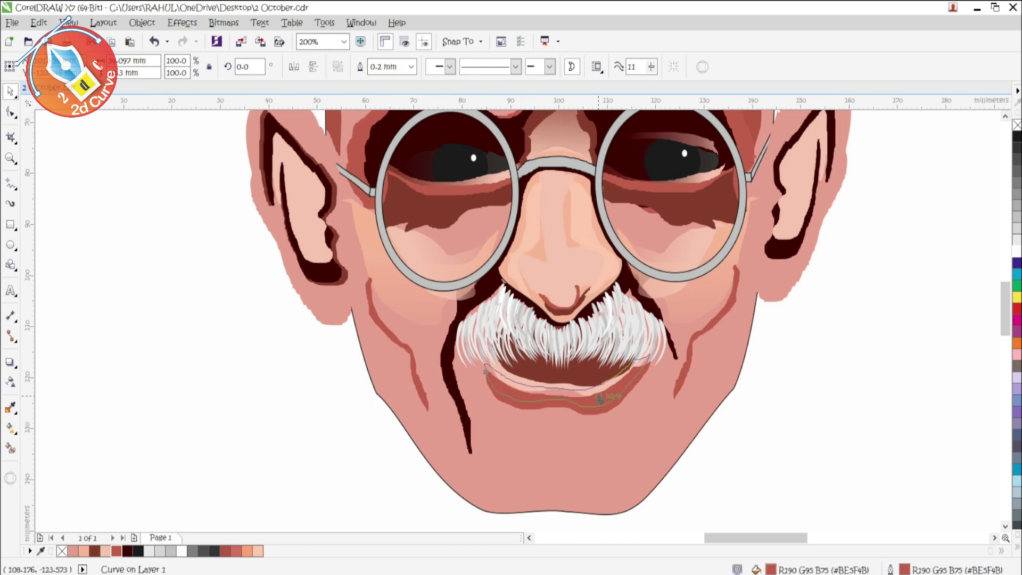
Adjust an outer shade below the lower lip, colour it muted red and shift it slightly downward
scroll(643, 392, "down", 1)
left_click(582, 394)
scroll(598, 404, "up", 1)
left_click_drag(697, 390, 687, 390)
left_click(83, 551)
right_click(84, 551)
left_click(257, 551)
right_click(257, 551)
left_click(236, 551)
right_click(236, 551)
scroll(686, 420, "down", 1)
scroll(715, 436, "up", 1)
left_click_drag(580, 391, 579, 397)
scroll(612, 374, "down", 1)
Recolour the mouth opening dark maroon (#390200)
left_click(619, 364)
scroll(619, 363, "up", 1)
left_click(128, 551)
right_click(127, 551)
scroll(566, 412, "down", 1)
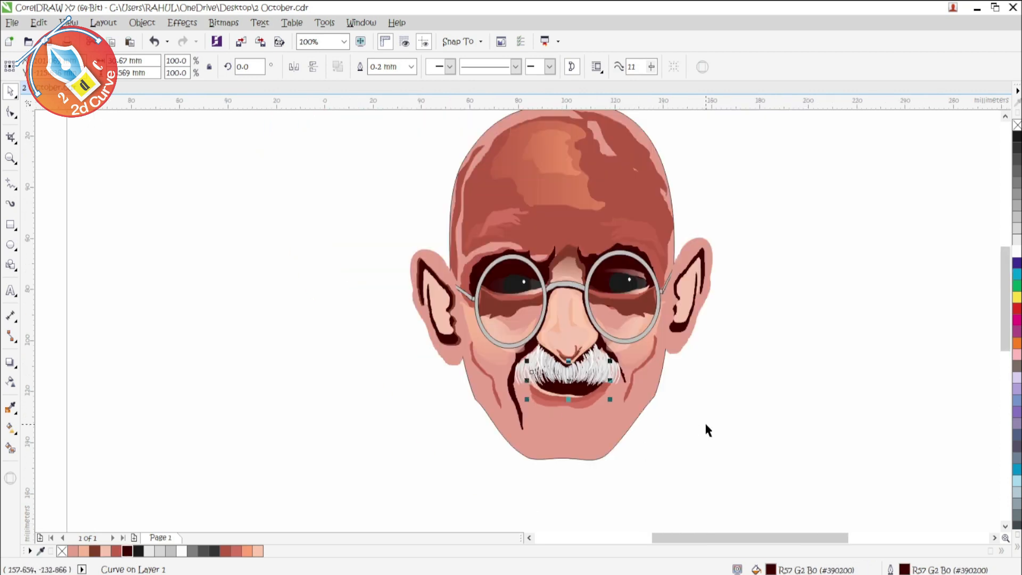
left_click(708, 430)
Draw freehand creases to the left of the mouth, one in dark maroon and one in dark brown
scroll(586, 393, "up", 1)
left_click(15, 182)
mouse_move(475, 467)
left_mouse_down()
mouse_move(451, 391)
mouse_move(465, 400)
left_mouse_up()
left_click(128, 551)
right_click(128, 551)
key("space")
left_click(94, 551)
right_click(95, 552)
scroll(642, 389, "down", 1)
scroll(608, 415, "up", 1)
Mirror the creases beside the mouth onto the right side and fit them behind the moustache
left_click(499, 399)
left_click(519, 413, "shift")
left_click_drag(704, 392, 613, 393)
mouse_move(628, 391)
left_mouse_down()
mouse_move(672, 383)
mouse_move(617, 355)
left_mouse_up()
left_click(776, 422)
scroll(612, 386, "down", 1)
scroll(650, 382, "up", 1)
left_click(579, 323)
left_click(777, 439)
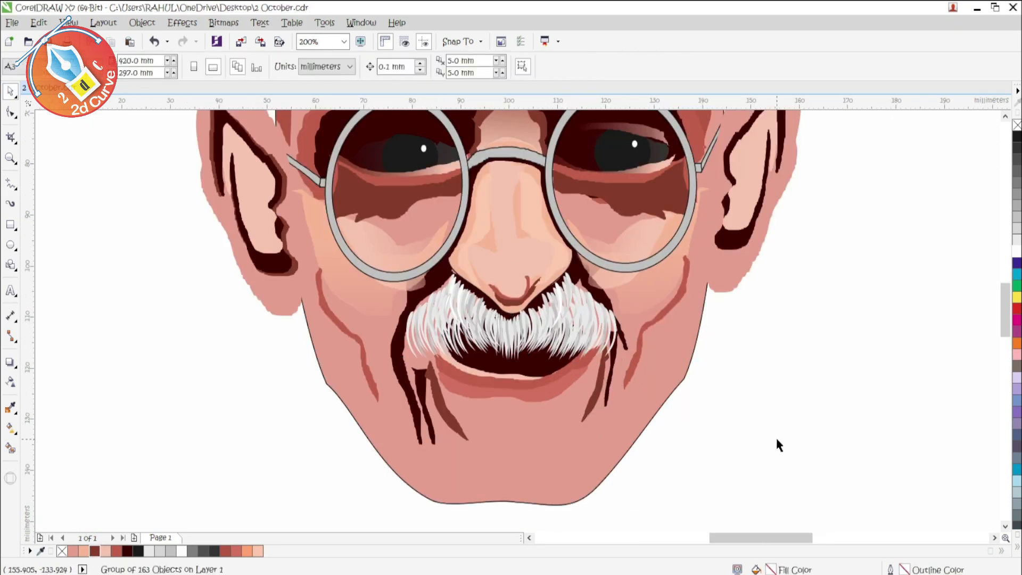
Draw a closed freehand shadow along the jaw from ear to ear and colour it dark brown
scroll(687, 474, "down", 1)
scroll(690, 457, "up", 2)
scroll(527, 404, "down", 3)
scroll(519, 401, "up", 3)
key("F5")
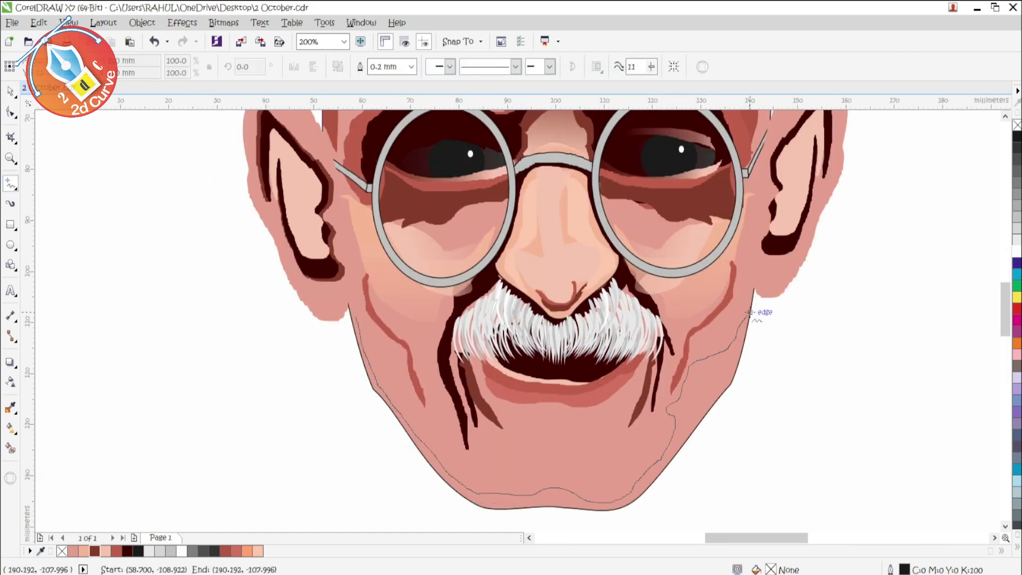
left_click(374, 407)
scroll(741, 372, "down", 3)
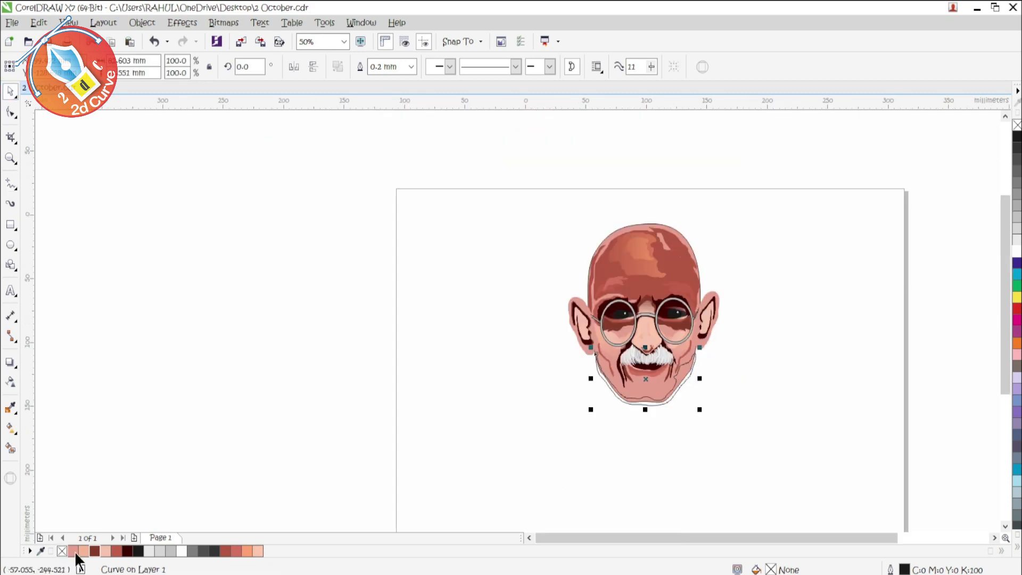
scroll(741, 387, "up", 2)
key("Escape")
scroll(554, 385, "down", 2)
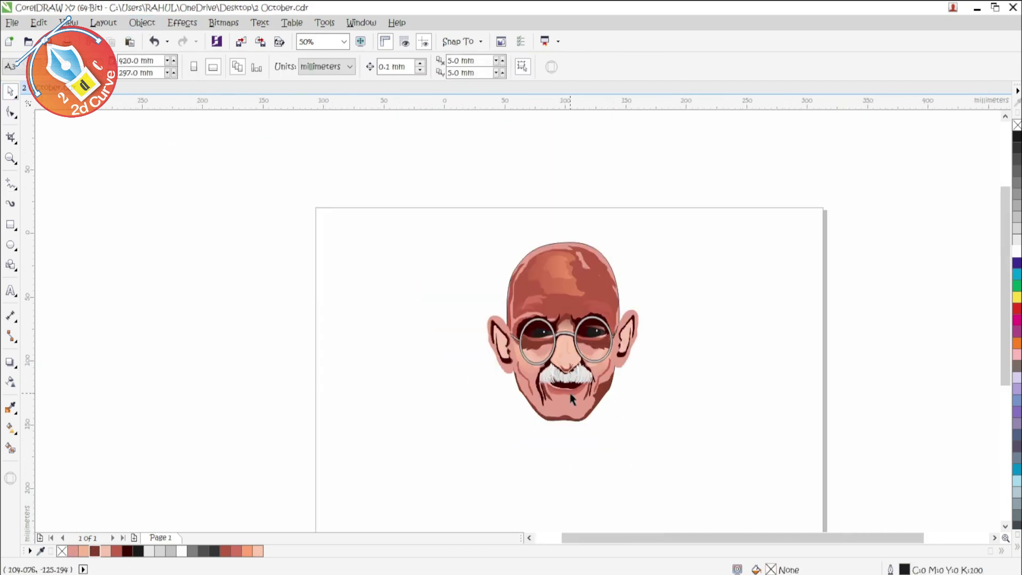
Select the whole portrait and enlarge it proportionally
key("ctrl+a")
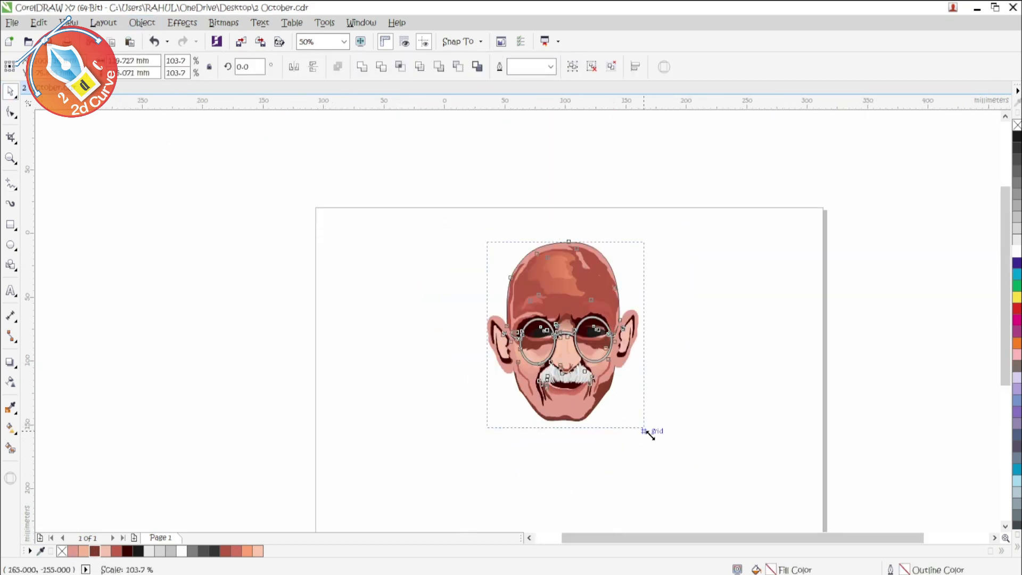
left_click_drag(643, 425, 685, 473)
key("Escape")
scroll(538, 263, "down", 1)
scroll(601, 355, "up", 1)
scroll(549, 290, "down", 1)
scroll(532, 234, "up", 1)
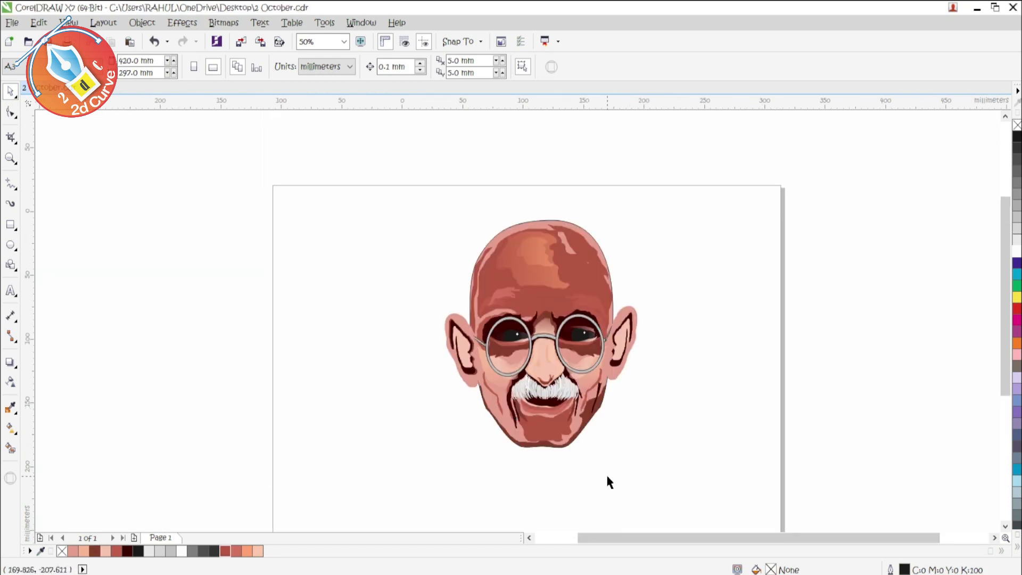
Draw a closed freehand shadow along the left earlobe's lower edge and colour it dark maroon (#390200)
scroll(426, 410, "up", 2)
scroll(524, 428, "up", 2)
key("F5")
left_click_drag(432, 330, 407, 351)
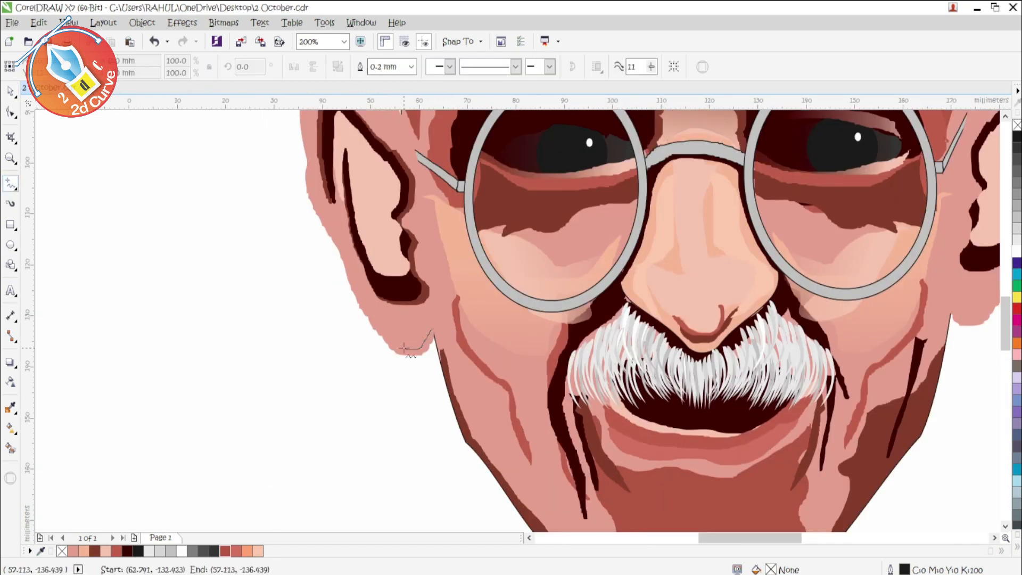
left_click(394, 366)
left_click(432, 331)
left_click(128, 551)
left_click(401, 327)
Place a mirrored copy of the earlobe shadow under the right earlobe
scroll(402, 351, "down", 2)
scroll(421, 357, "up", 1)
left_click(380, 335, "ctrl")
left_click(380, 355)
key("ctrl+x")
left_click(292, 427, "ctrl")
key("ctrl+v")
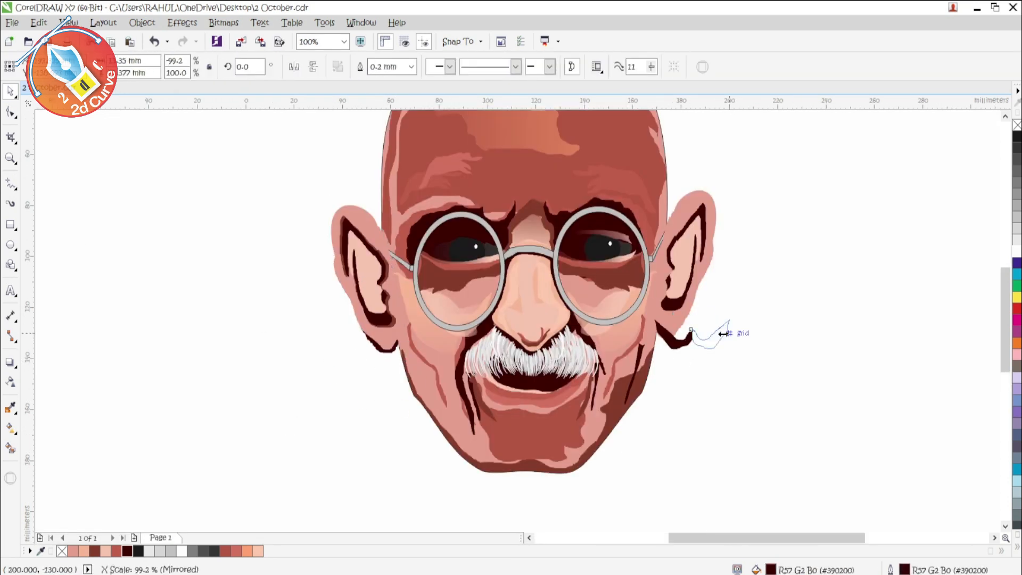
scroll(678, 338, "up", 1)
key("Escape")
scroll(663, 410, "down", 2)
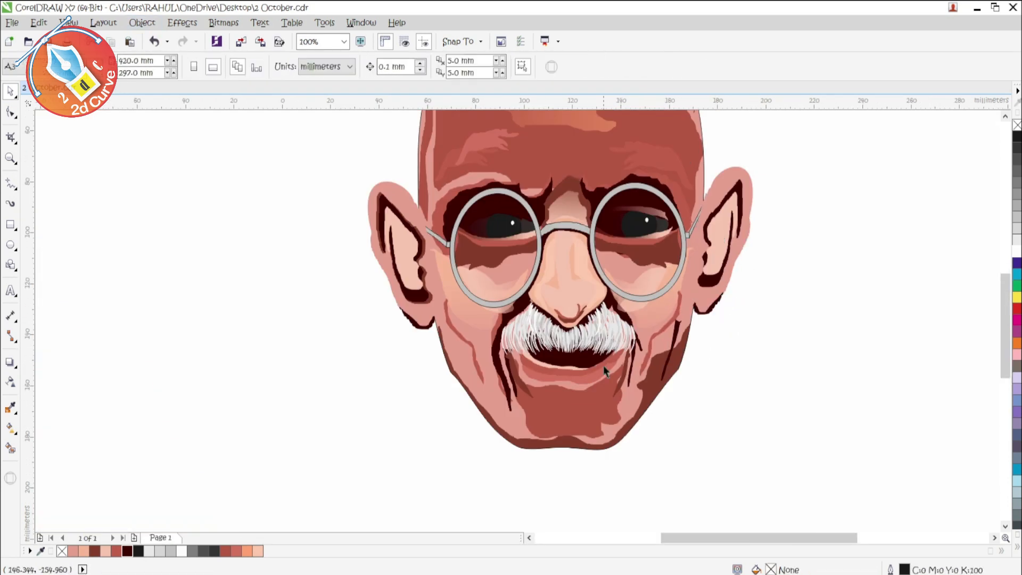
left_click(484, 363)
left_click_drag(483, 363, 569, 367)
left_click(698, 368)
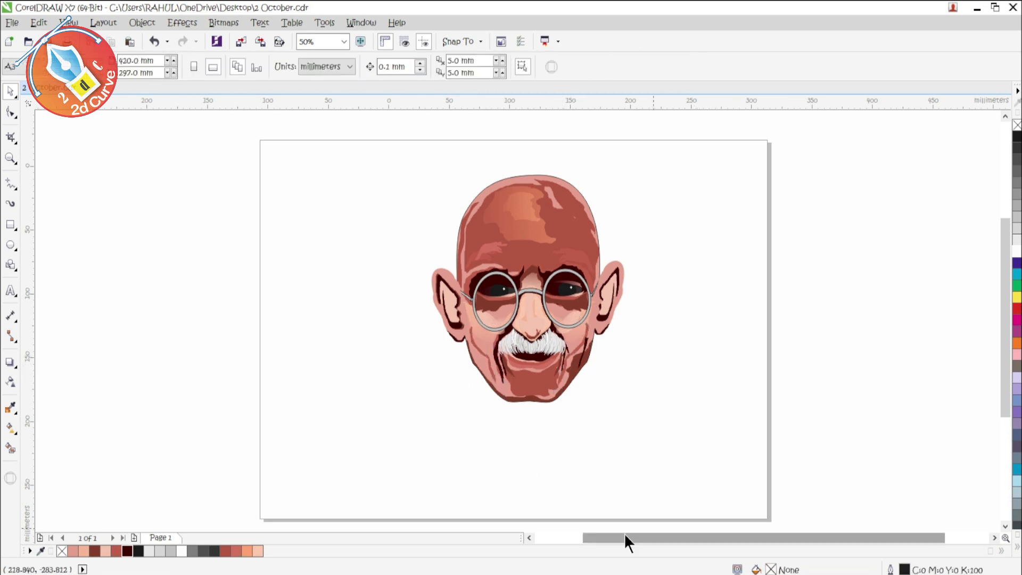
Scale the whole portrait down and centre it near the upper edge of the page
key("ctrl+a")
left_click_drag(629, 407, 527, 288)
left_click_drag(477, 229, 525, 222)
key("Escape")
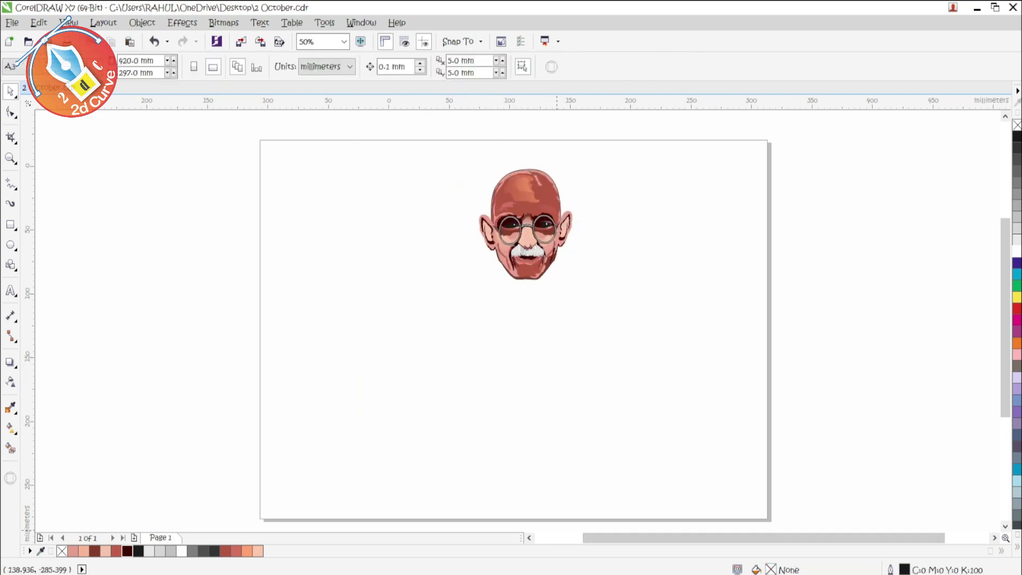
Draw a closed freehand shawl-covered body below the head, fill it with 10% Black and send it to the back
scroll(552, 395, "up", 2)
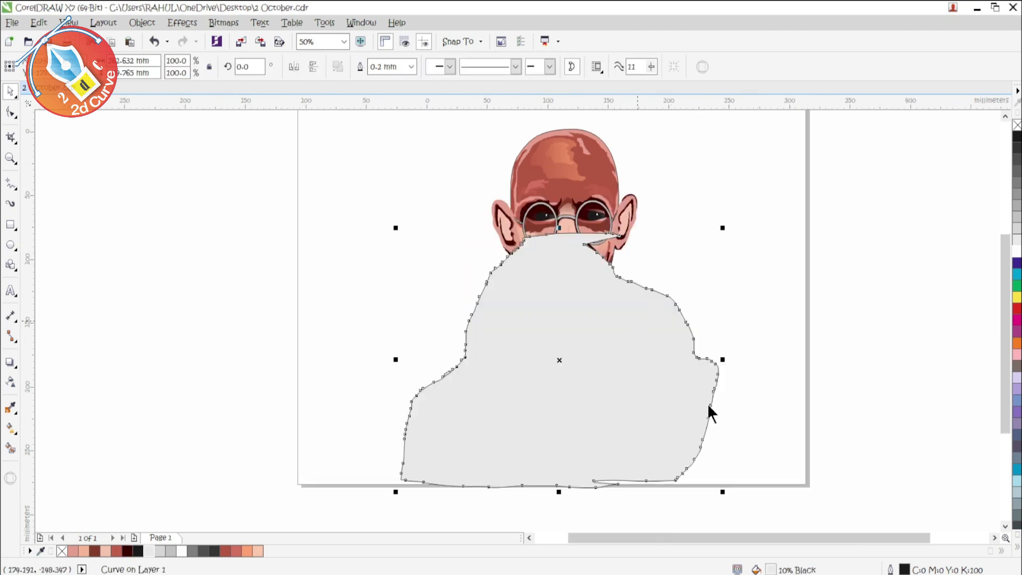
key("shift+Page_Down")
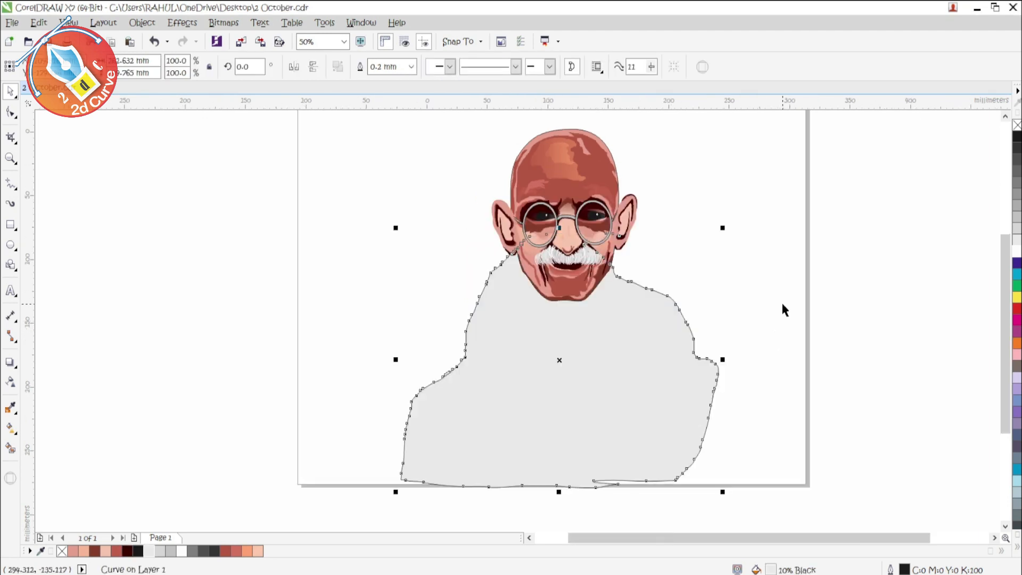
left_click(783, 305)
left_click(541, 448)
left_click(276, 317)
Draw a closed freehand fold from the shawl's left shoulder toward the chest, filled light grey without an outline
left_click(11, 186)
left_click_drag(487, 285, 527, 316)
left_click_drag(568, 375, 487, 286)
left_click(160, 551)
right_click(62, 551)
key("space")
left_click(175, 249)
Draw a second curved fold across the middle of the shawl and fill it medium grey without an outline
key("space")
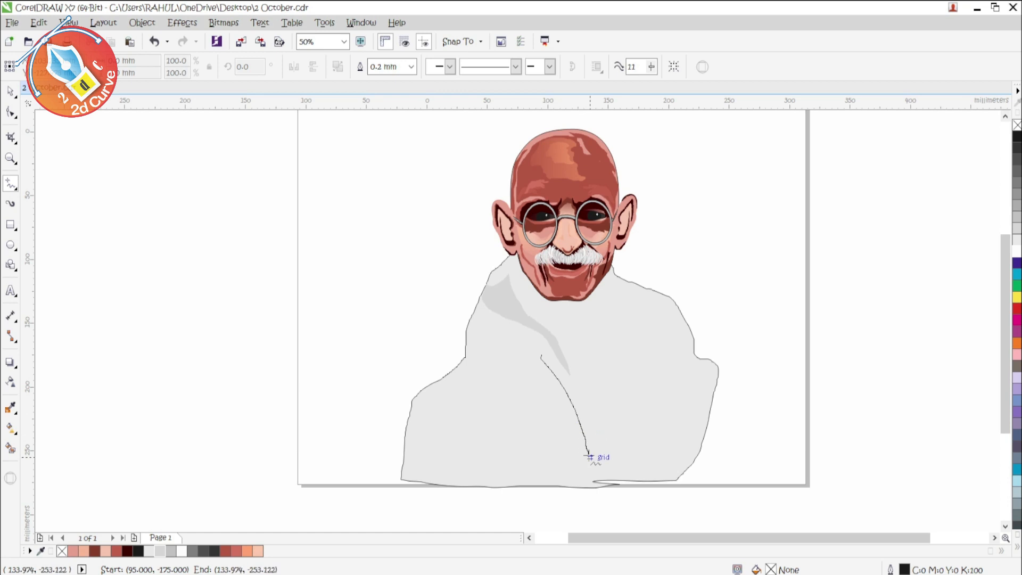
left_click(589, 457)
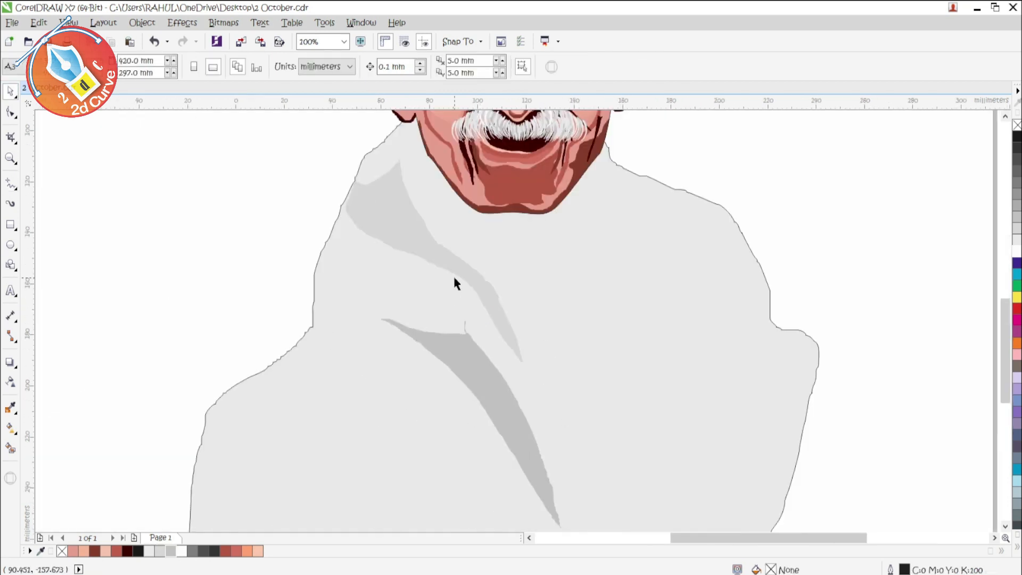
left_click(175, 287)
Draw a closed, forked freehand fold in the lower middle of the shawl, with matching medium grey fill and outline
scroll(537, 281, "down", 1)
left_click(11, 184)
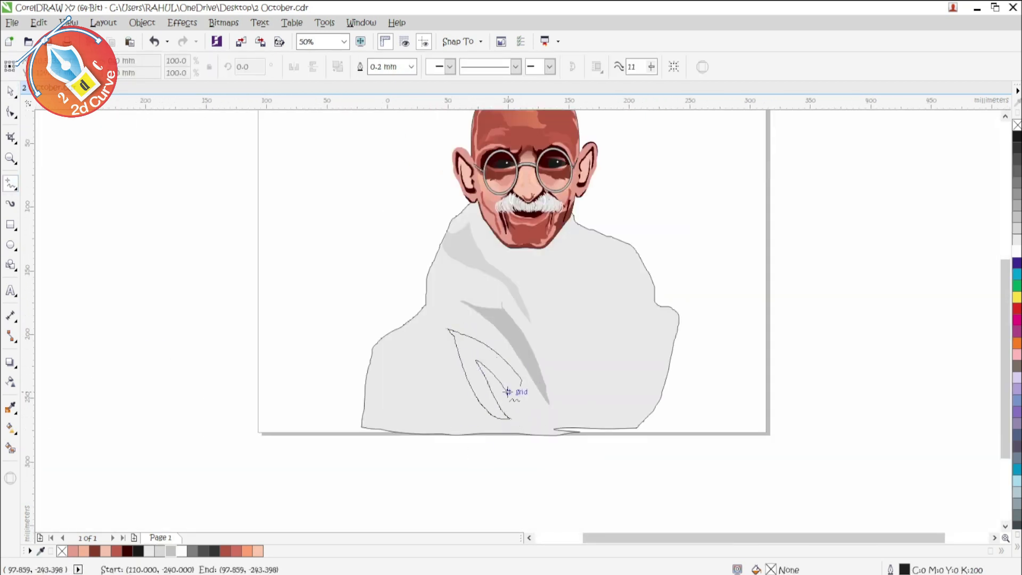
left_click_drag(521, 386, 520, 384)
left_click(170, 551)
right_click(170, 551)
left_click(10, 92)
left_click(53, 140)
Draw a narrow curved fold down the shawl's left side, filled and outlined in a darker grey
left_click(11, 183)
mouse_move(425, 322)
left_mouse_down()
mouse_move(448, 385)
mouse_move(424, 322)
mouse_move(406, 385)
left_mouse_up()
left_click(193, 550)
right_click(192, 550)
left_click(10, 91)
left_click(416, 447)
Draw another curved darker grey fold close to the shawl's outer left edge
left_click(11, 184)
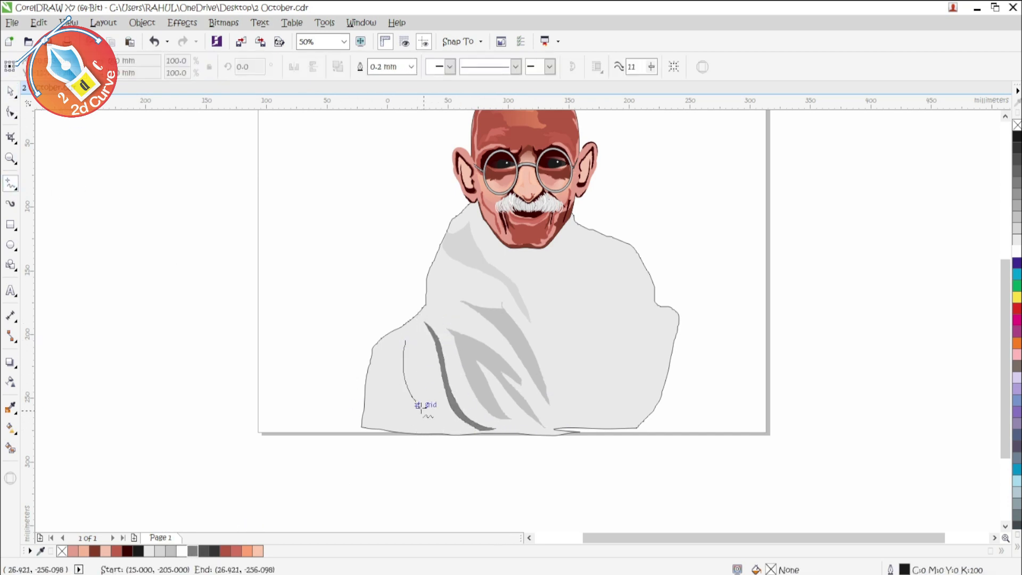
left_click(192, 551)
right_click(193, 550)
left_click(11, 91)
left_click(176, 255)
scroll(516, 359, "down", 1)
scroll(521, 322, "up", 1)
Draw curved freehand folds over the shawl's right shoulder, sleeve and chest opening, filled and outlined in 80% Black
left_click(11, 184)
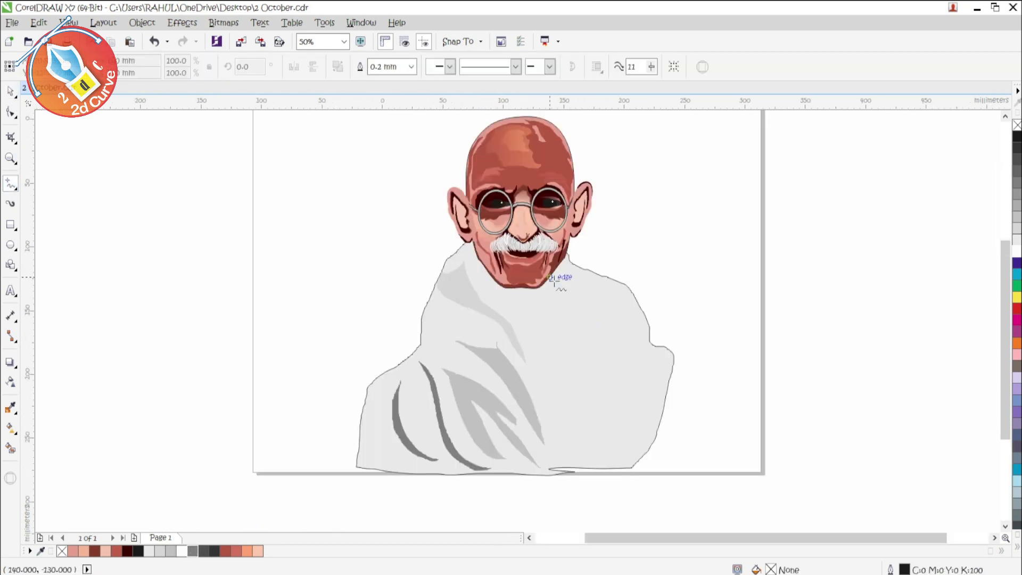
left_click_drag(556, 306, 553, 315)
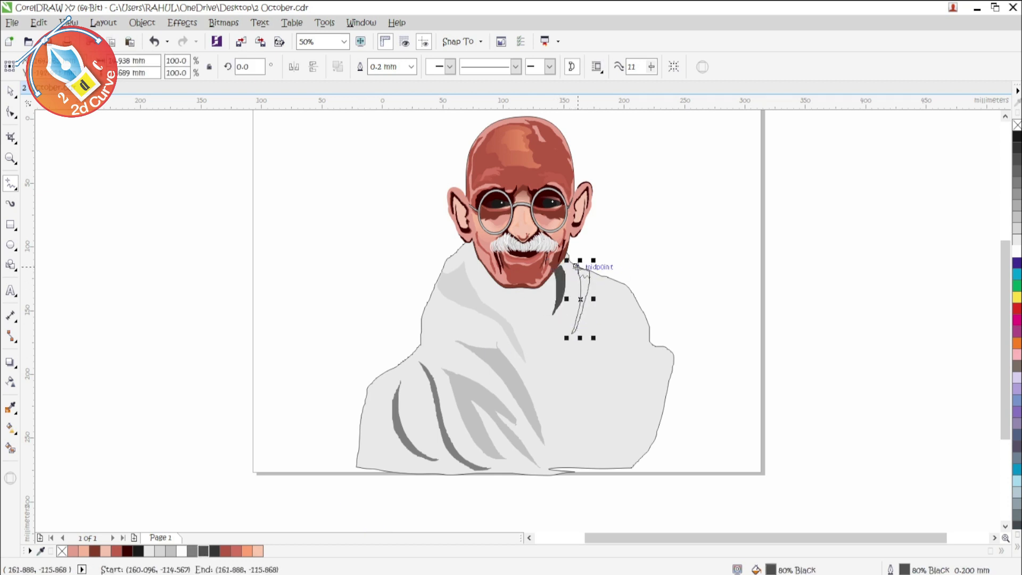
left_click_drag(628, 288, 576, 265)
left_click(636, 363)
left_click(594, 374)
left_click_drag(599, 406, 655, 415)
left_click(593, 420)
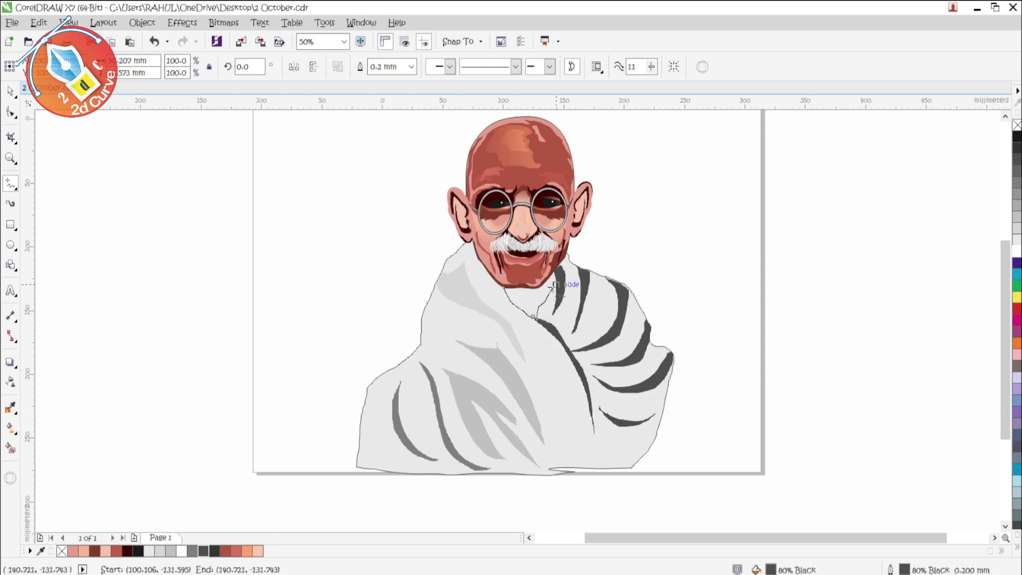
Draw a closed neck shape below the chin, colour its fill and outline R57 G2 B0, and place it behind the head
left_click(503, 286)
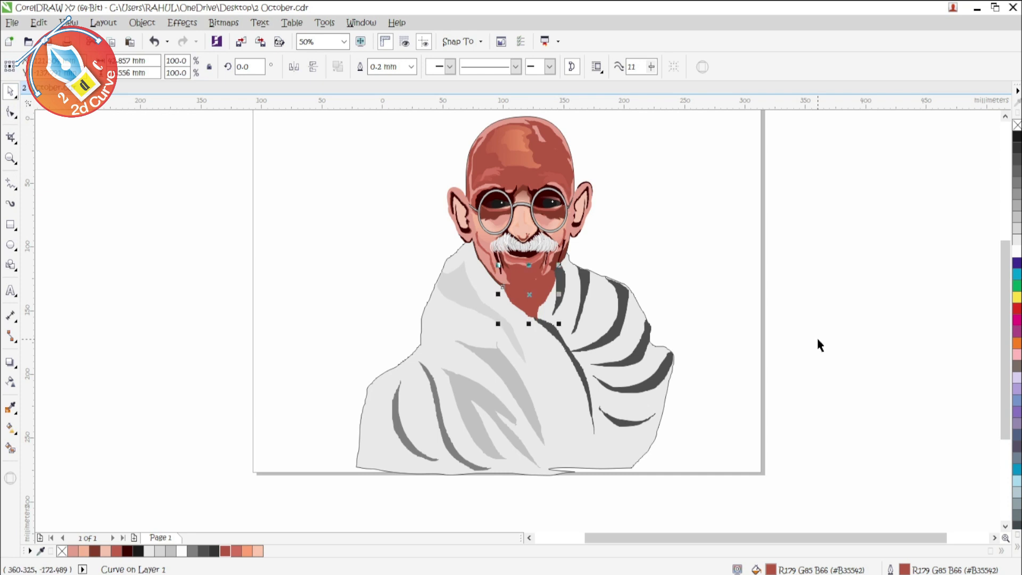
left_click(127, 551)
right_click(127, 551)
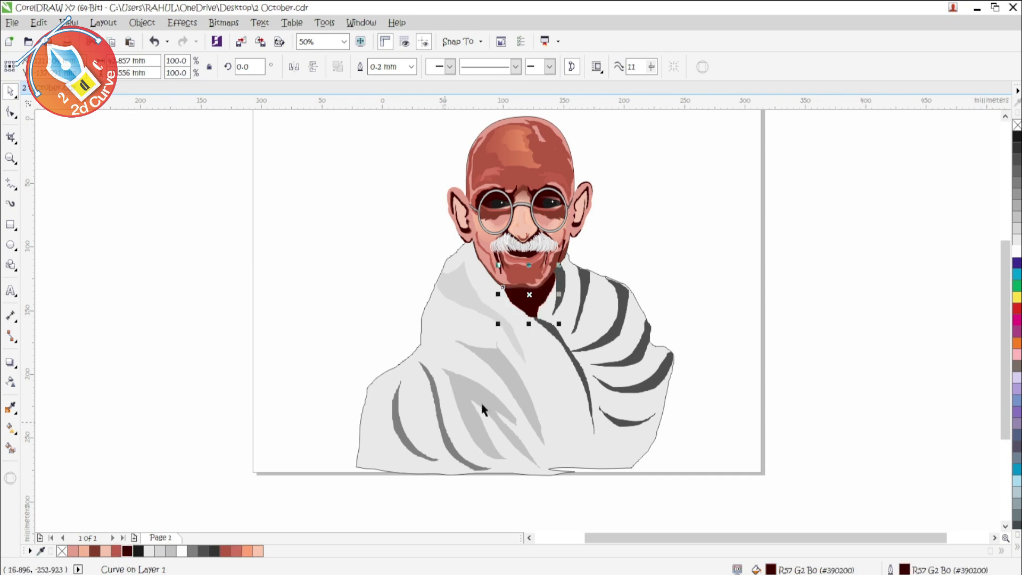
scroll(539, 271, "up", 1)
key("Escape")
Draw two freehand shading patches on the neck, one brown and one R190 G95 B75, and order the second behind the chin
scroll(539, 342, "up", 1)
key("F5")
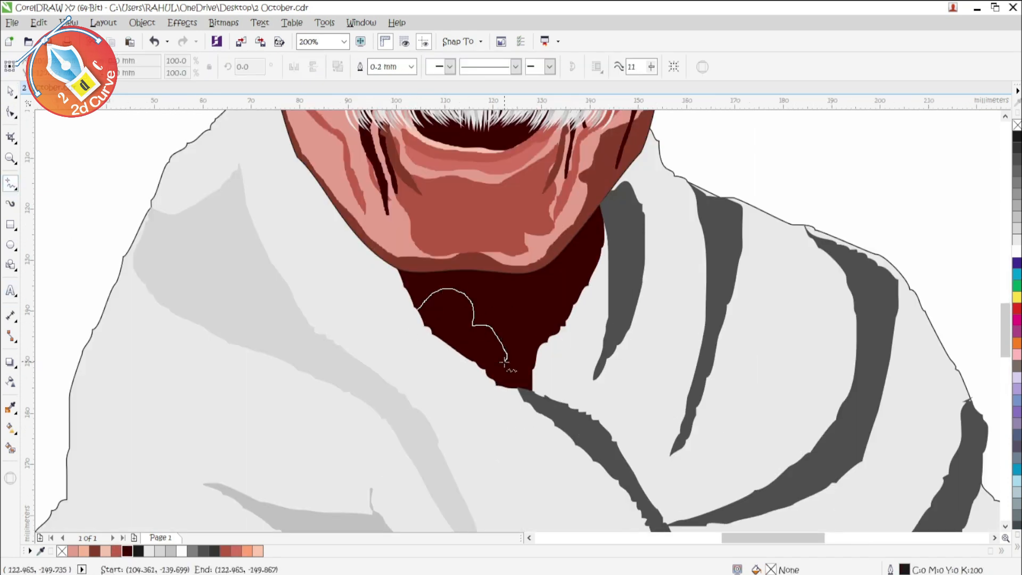
left_click_drag(418, 311, 418, 311)
left_click_drag(493, 355, 490, 272)
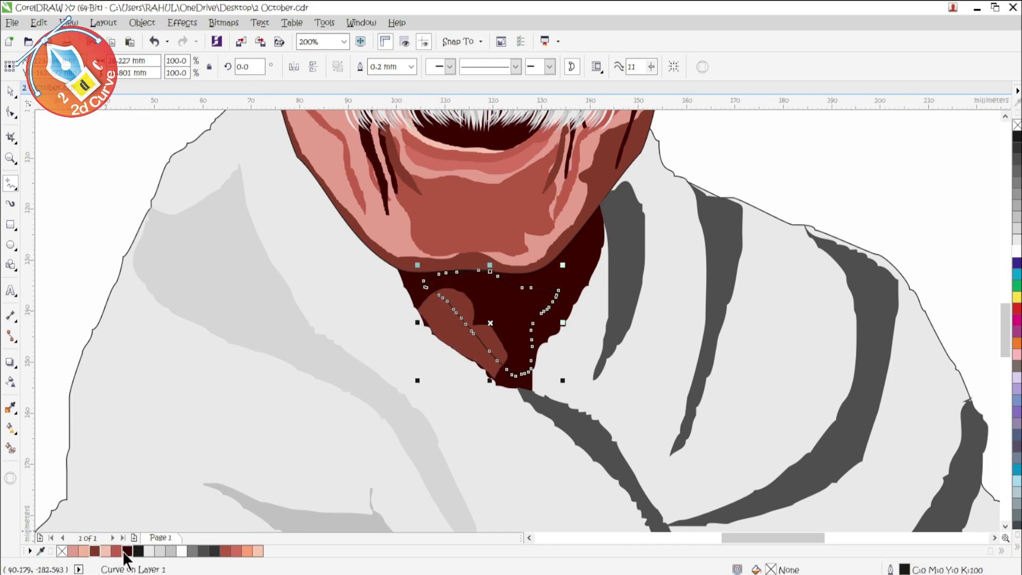
left_click(116, 551)
right_click(116, 551)
scroll(532, 330, "down", 2)
left_click(10, 92)
scroll(524, 322, "up", 1)
key("ctrl+Page_Down")
Give a smaller copy of the red neck patch a red-to-dark-brown linear fountain fill and set it beside the head
scroll(524, 320, "up", 2)
scroll(548, 339, "down", 2)
left_click(812, 281)
left_click_drag(549, 351, 577, 334)
left_click(11, 429)
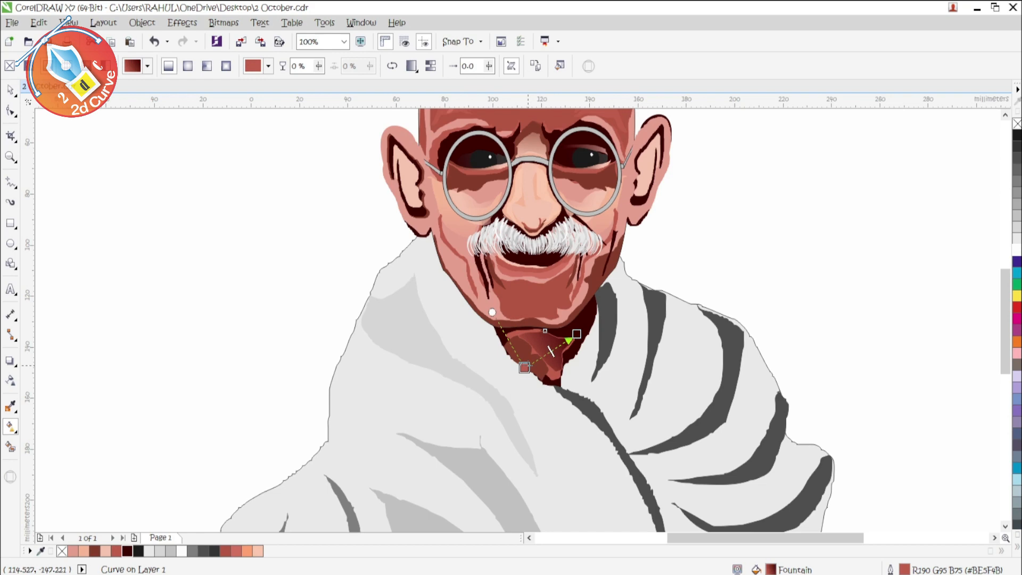
key("space")
left_click(531, 374)
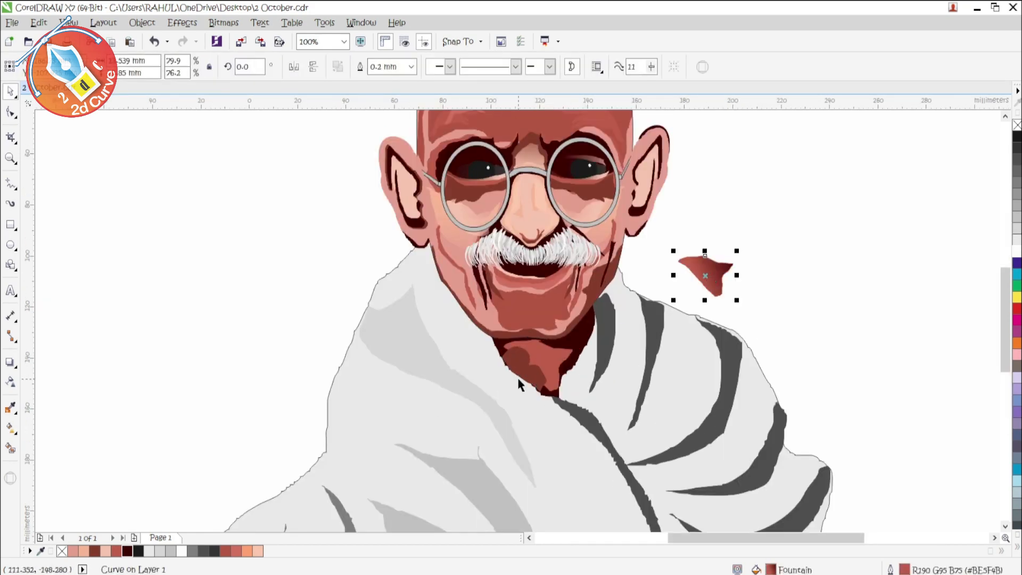
Recolour the two solid neck patches in darker reds, using R105 G24 B7 for the larger one
double_click(755, 569)
left_click(739, 239)
left_click(424, 346)
left_click(521, 365)
left_click(268, 551)
double_click(756, 569)
right_click(279, 551)
left_click(255, 373)
Resize and reposition the larger dark red patch to cover more of the neck under the chin
scroll(528, 343, "down", 1)
scroll(548, 369, "up", 2)
left_click(551, 371)
left_click_drag(599, 396, 631, 350)
left_click_drag(541, 453, 540, 449)
left_click_drag(551, 394, 545, 371)
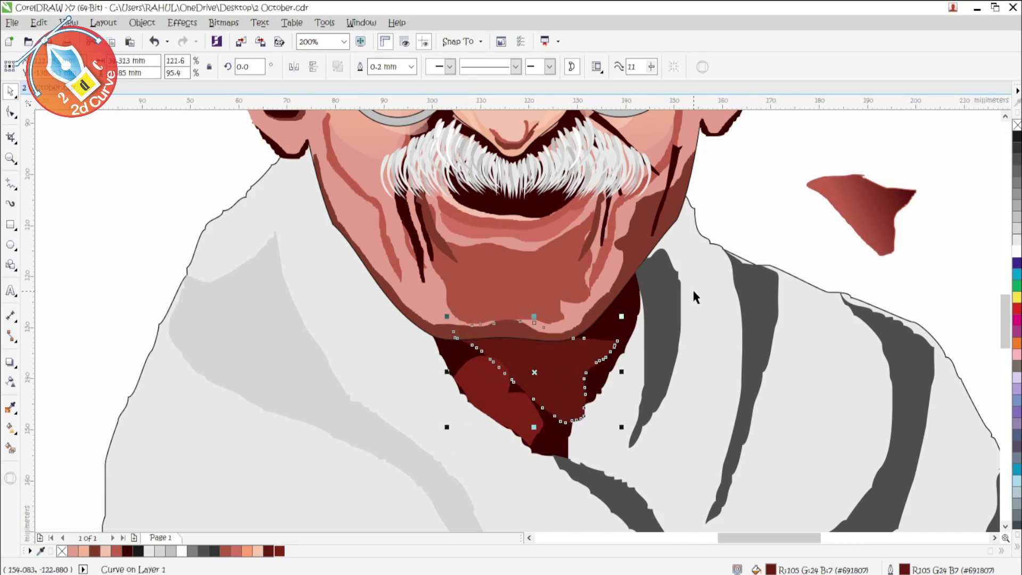
key("Escape")
Clip the dark red shading patches inside the neck shape with PowerClip
scroll(593, 406, "down", 1)
scroll(576, 386, "up", 2)
left_click_drag(576, 386, 555, 406)
left_click(142, 23)
left_click(298, 173)
left_click(619, 337)
scroll(618, 335, "down", 2)
left_click(642, 326)
left_click(142, 24)
left_click(675, 299)
left_click(867, 288)
Shift the shading inside the clipped neck and move the fountain-filled patch from beside the head onto the neck
scroll(617, 463, "down", 1)
scroll(624, 408, "up", 1)
left_click(624, 421)
left_click(624, 420, "ctrl")
left_click_drag(637, 390, 604, 401)
left_click(761, 458, "ctrl")
left_click_drag(794, 304, 650, 373)
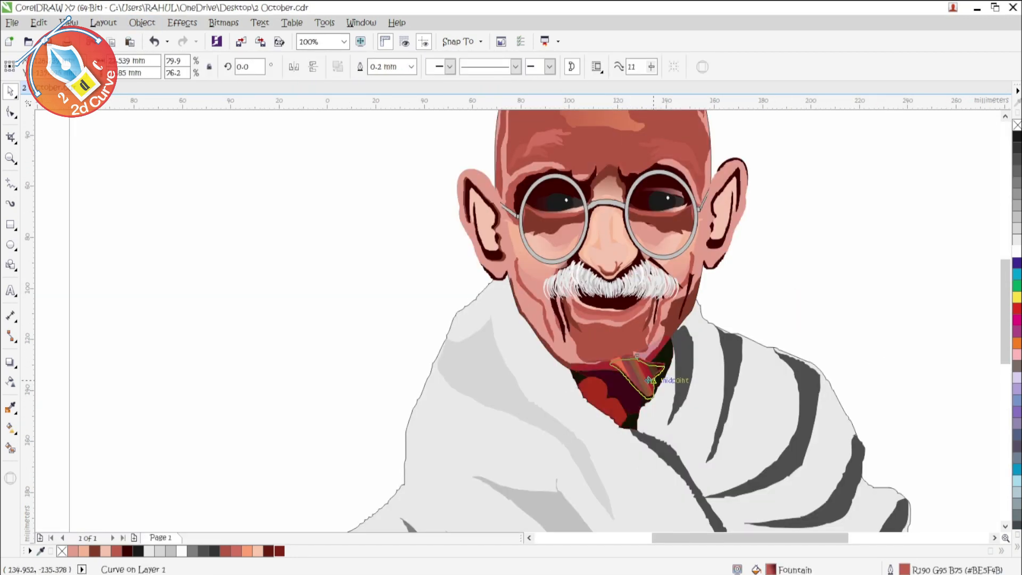
left_click(762, 319)
scroll(649, 331, "down", 2)
scroll(656, 397, "up", 1)
Reshape the curve at the neck by deleting unwanted nodes and moving a remaining one
left_click(544, 357)
key("F10")
scroll(544, 357, "up", 2)
left_click_drag(378, 289, 499, 278)
key("Delete")
left_click_drag(432, 319, 411, 303)
scroll(432, 296, "down", 2)
scroll(571, 377, "down", 1)
Select all the parts of the head, undo the accidental moves, and group them
left_click_drag(440, 205, 655, 426)
left_click_drag(636, 408, 617, 387)
left_click_drag(555, 235, 569, 238)
key("ctrl+z")
left_click_drag(488, 207, 587, 306)
left_click_drag(569, 269, 689, 247)
key("ctrl+z")
key("ctrl+g")
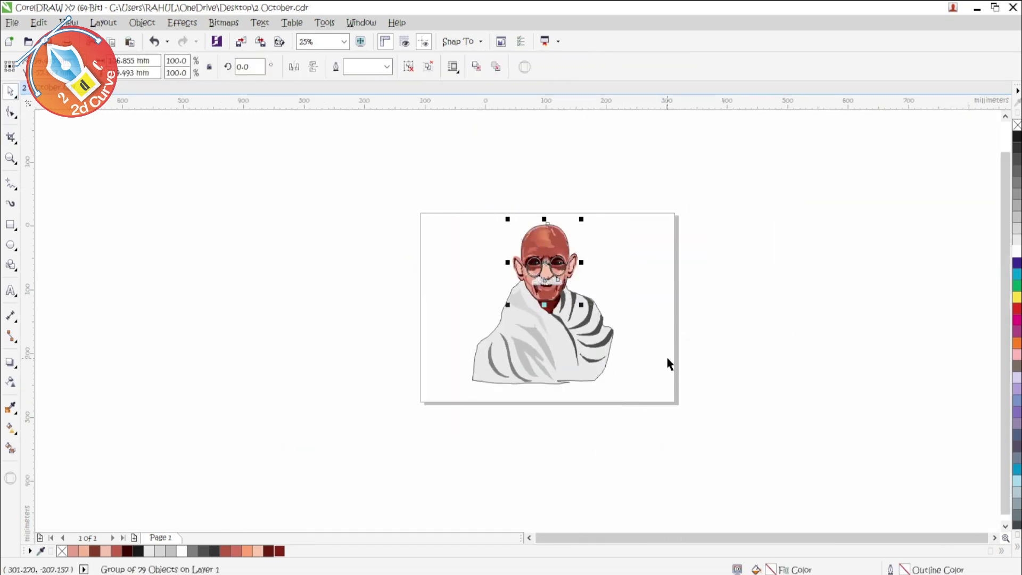
left_click(669, 359)
Select the shawl body together with its folds and neck, group them, and send the group to the back
scroll(522, 268, "up", 1)
scroll(399, 278, "down", 1)
left_click_drag(344, 209, 753, 483)
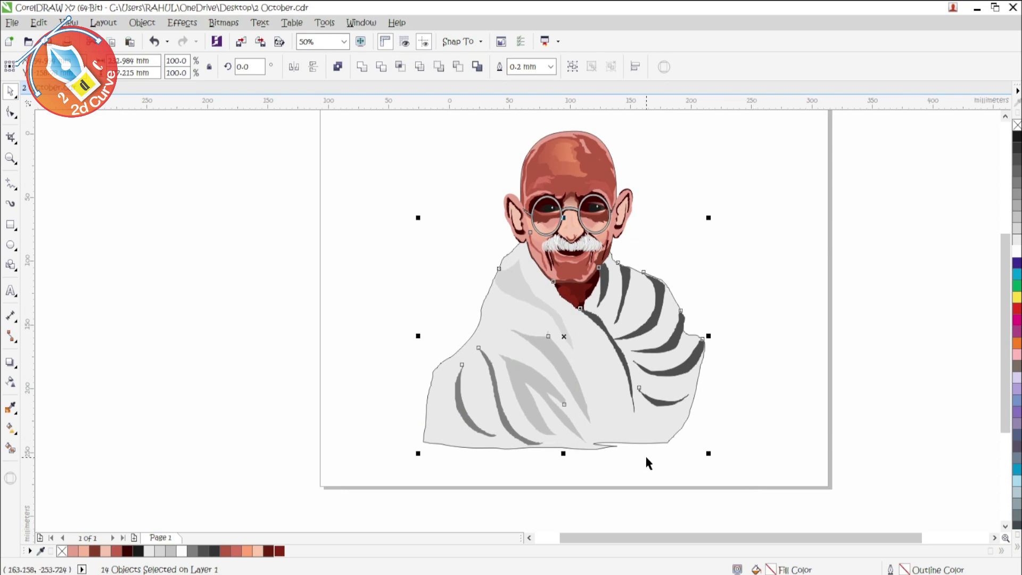
key("ctrl+g")
key("shift+Page_Down")
left_click(717, 467)
Apply a linear transparency to the shawl group that fades out its lower part
left_click(639, 399)
left_click(10, 381)
left_click_drag(574, 313, 571, 342)
left_click(10, 90)
scroll(688, 367, "down", 1)
left_click(745, 347)
scroll(739, 347, "up", 1)
left_click(442, 352)
left_click(729, 287)
Draw a page-sized background rectangle with white fill and outline, and send it to the back
key("F6")
left_click_drag(272, 127, 780, 506)
left_click(182, 551)
right_click(181, 552)
key("shift+Page_Down")
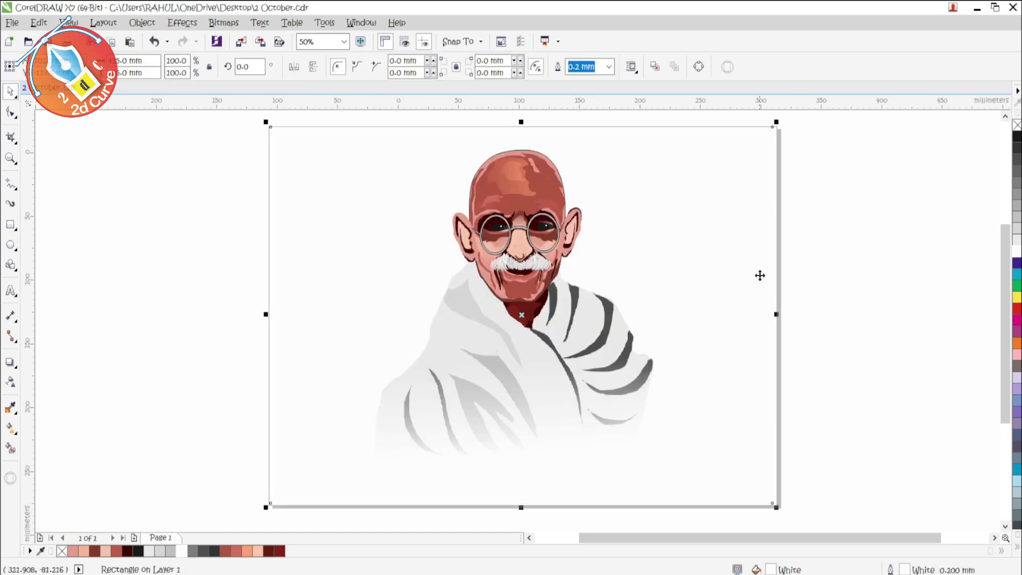
Give the background rectangle an elliptical fountain fill with a light grey centre fading to white at the edges
left_click(10, 428)
left_click(47, 66)
left_click(522, 314)
left_click(486, 414)
left_click(490, 423)
key("Escape")
scroll(627, 358, "down", 1)
left_click(660, 342)
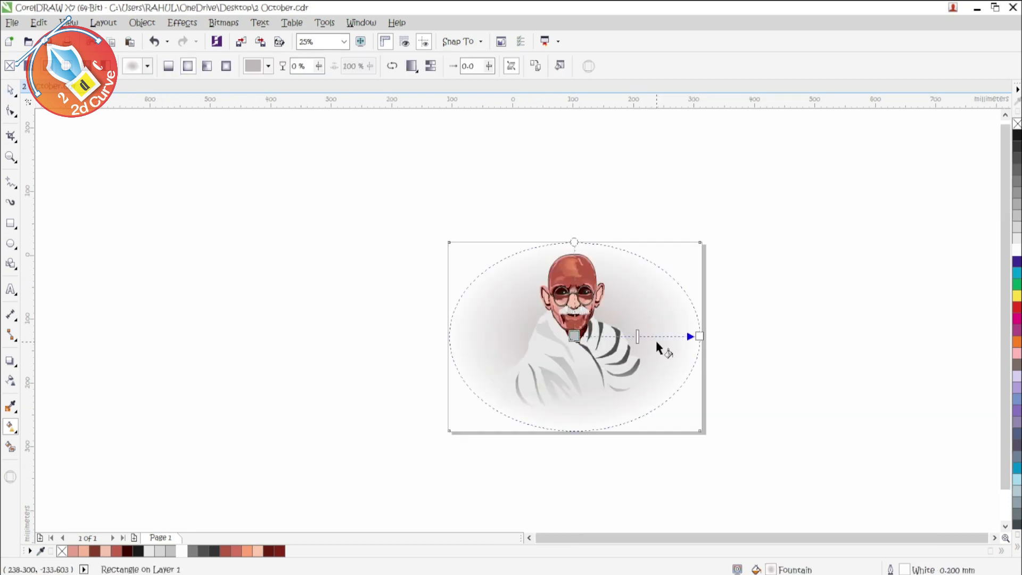
Adjust the centre colour of the background's elliptical fountain fill, and deselect the rectangle
left_click(575, 337)
left_click(540, 457)
left_click(214, 208)
left_click(10, 90)
left_click(479, 253)
left_click(730, 450)
Add the artistic text "Design in" in the page's lower left corner
key("F2")
left_click_drag(475, 243, 634, 424)
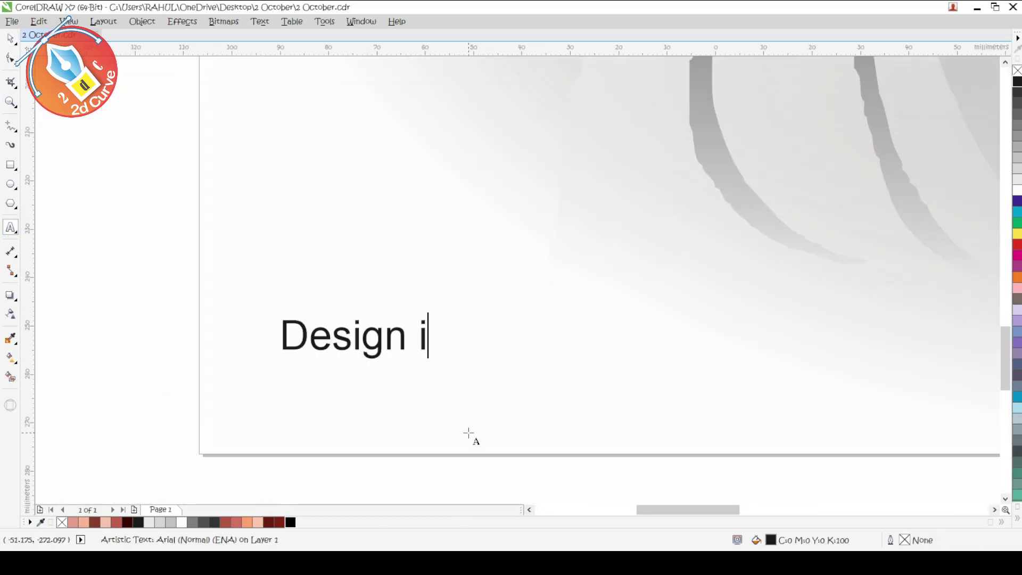
type("n")
key("ctrl+space")
Change the "Design in" copy beside the green pencil icon to "CorelDRAW" and make "DRAW" bold
scroll(284, 296, "down", 2)
left_click(326, 319)
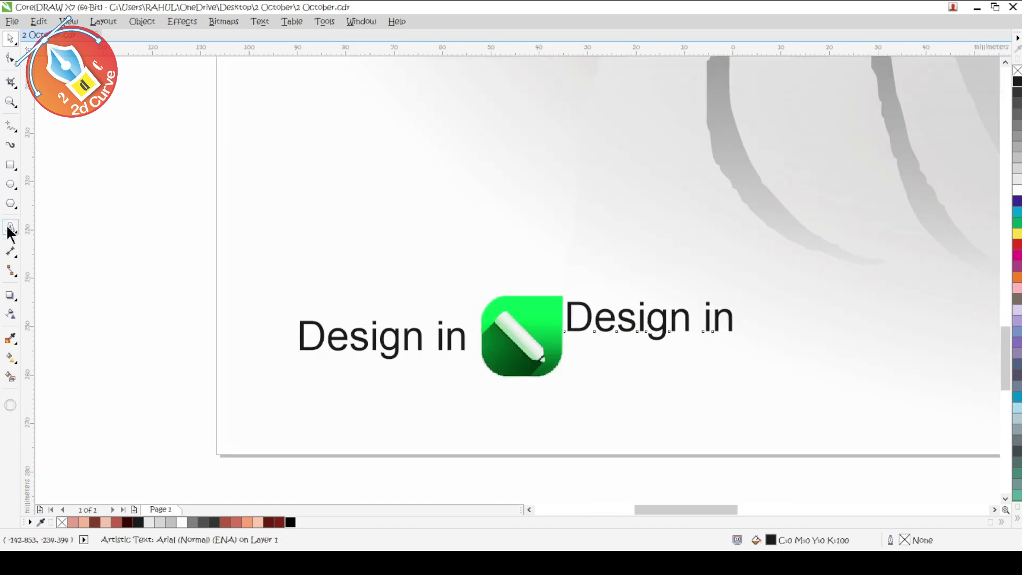
type("CorelDRAW")
key("shift+Left")
key("shift+Left")
key("shift+Left")
key("shift+Left")
key("ctrl+b")
key("Left")
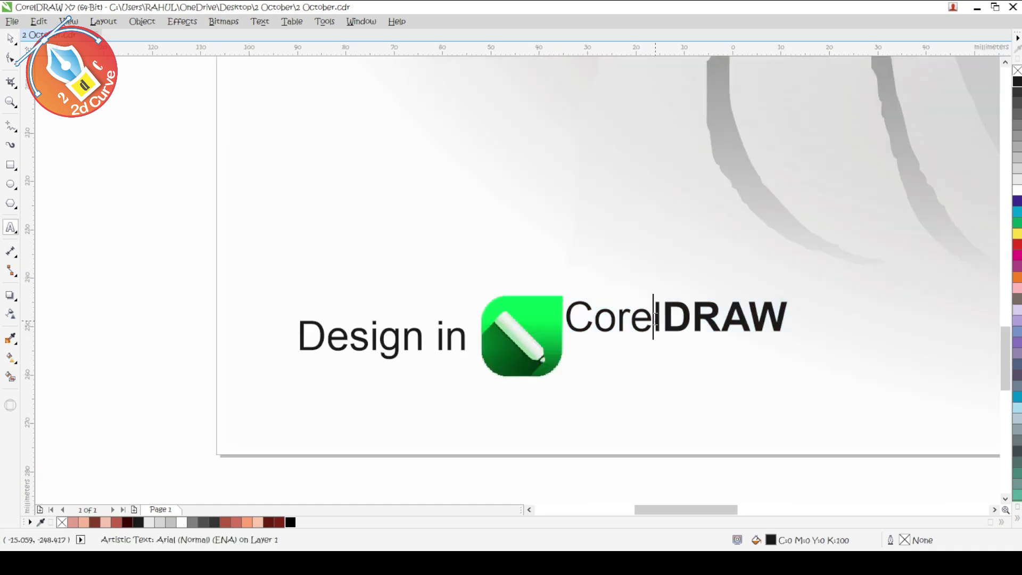
Colour the "Corel" part of the "CorelDRAW" text green and move the text slightly up beside the pencil icon
key("shift+Left")
key("shift+Left")
key("shift+Left")
key("shift+Left")
key("shift+Left")
left_click(1017, 222)
left_click(10, 39)
left_click_drag(674, 318, 679, 309)
Draw a thin horizontal bar under the "CorelDRAW" text and fill it with the same green
key("F6")
left_click_drag(573, 333, 907, 337)
left_click(312, 522)
Copy the "CorelDRAW" text below the green bar and change the copy to a green "Design by" credit with the designer's name
left_click_drag(674, 306, 675, 355)
key("F8")
key("BackSpace")
key("BackSpace")
key("BackSpace")
key("BackSpace")
key("BackSpace")
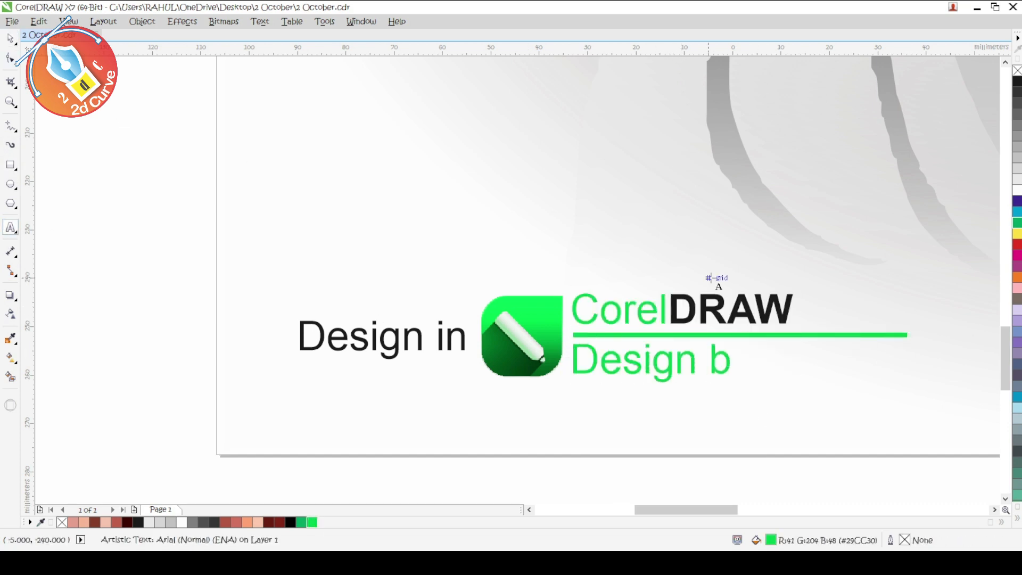
Recolour the "Design in" text and the "DRAW" part of "CorelDRAW" dark grey
left_click(10, 41)
scroll(344, 306, "down", 1)
scroll(386, 341, "up", 1)
left_click(1017, 104)
left_click(639, 277)
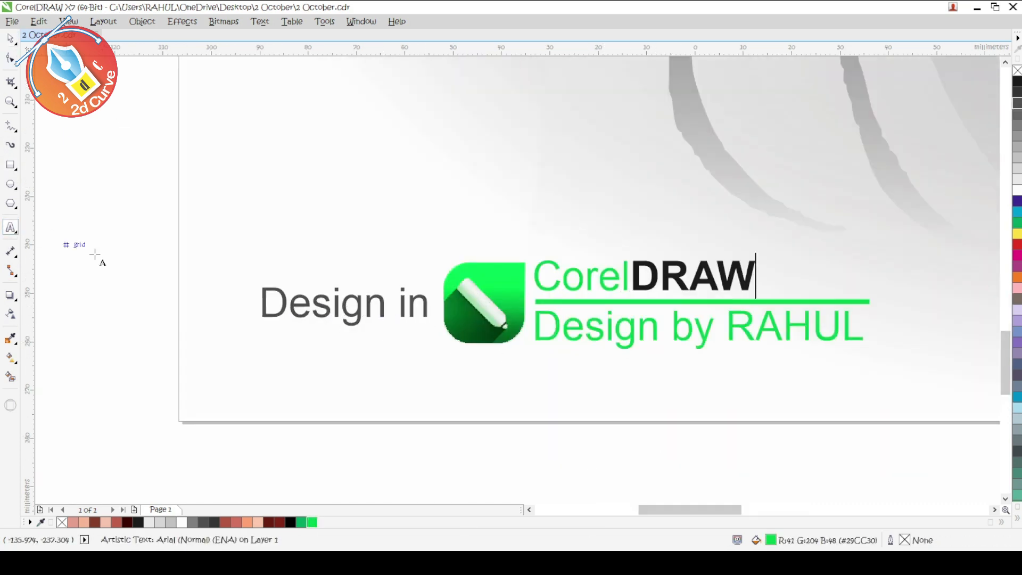
left_click(10, 228)
left_click_drag(632, 277, 758, 278)
left_click(1017, 104)
left_click(10, 39)
scroll(495, 344, "down", 2)
left_click(506, 375)
scroll(652, 323, "up", 1)
scroll(463, 324, "down", 2)
key("F2")
left_click_drag(436, 155, 584, 335)
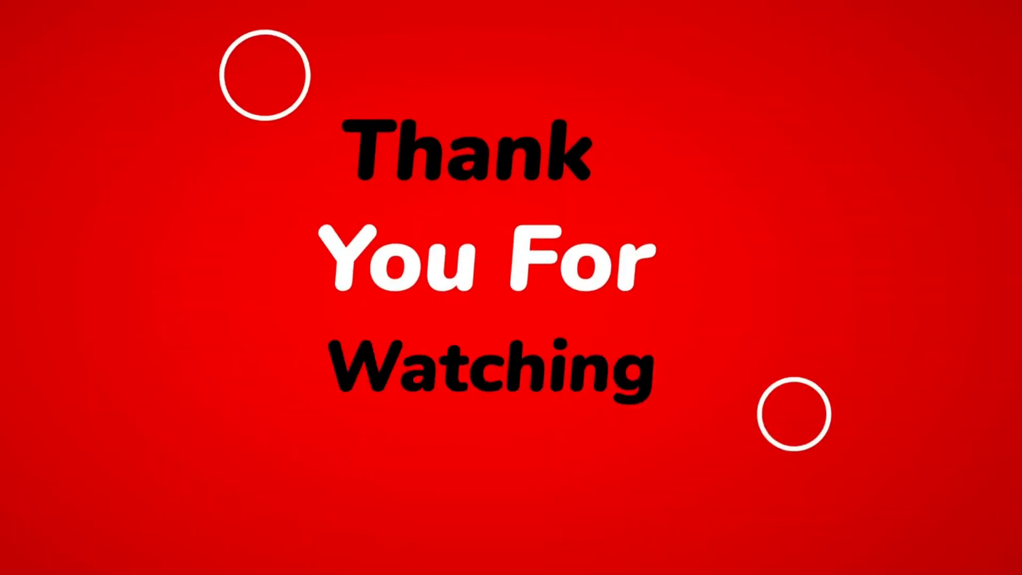